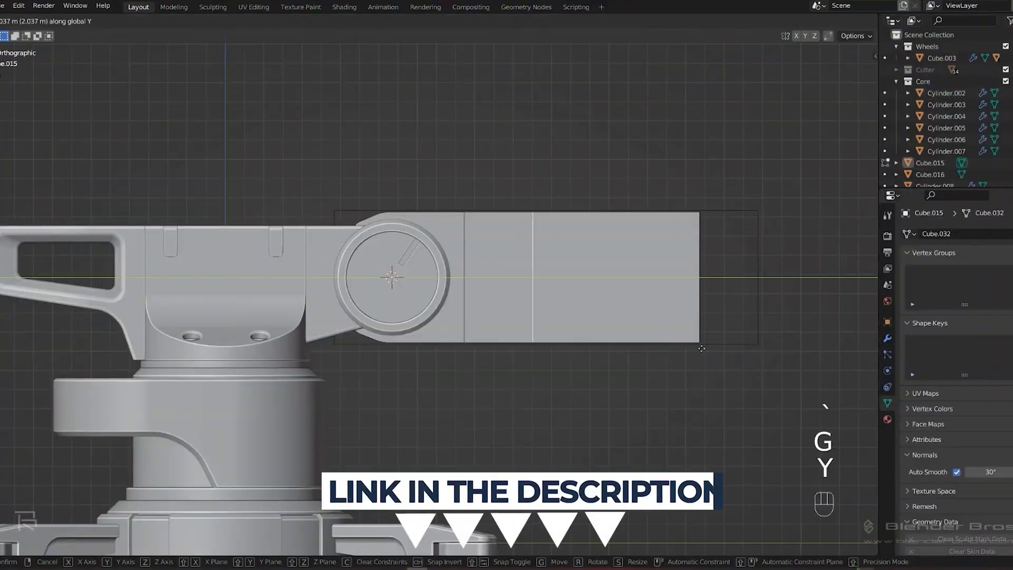
{"action": "key", "text": "z"}
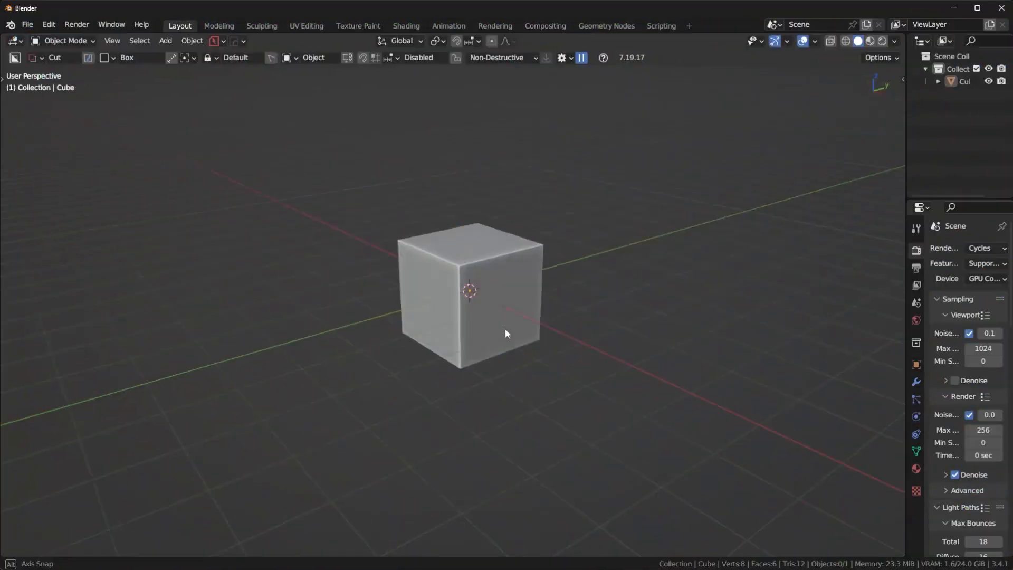
- Delete the default cube and switch to the right orthographic view
{"action": "left_click", "coordinate": [487, 306]}
{"action": "key", "text": "Delete"}
{"action": "key", "text": "KP_3"}
- Set BoxCutter to the Ngon shape with the Line option enabled
{"action": "scroll", "coordinate": [486, 306], "scroll_direction": "up", "scroll_amount": 4}
{"action": "key", "text": "d"}
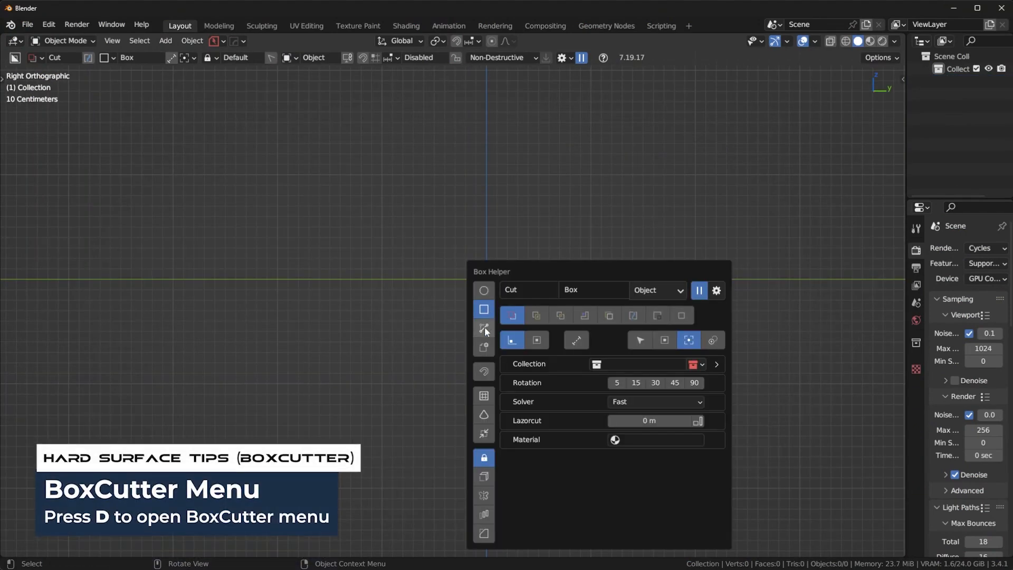
{"action": "left_click", "coordinate": [484, 328]}
{"action": "left_click", "coordinate": [575, 343]}
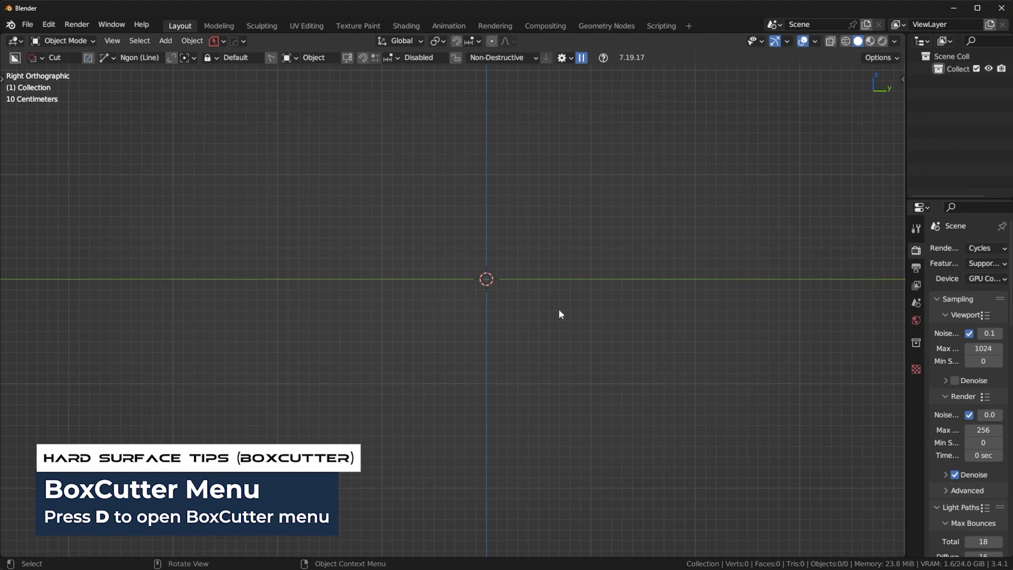
- Draw a bent line with a diagonal leg up to a horizontal leg, thicken it with Solidify, and create the solid with Lazorcut
{"action": "left_click_drag", "start_coordinate": [457, 378], "coordinate": [476, 289]}
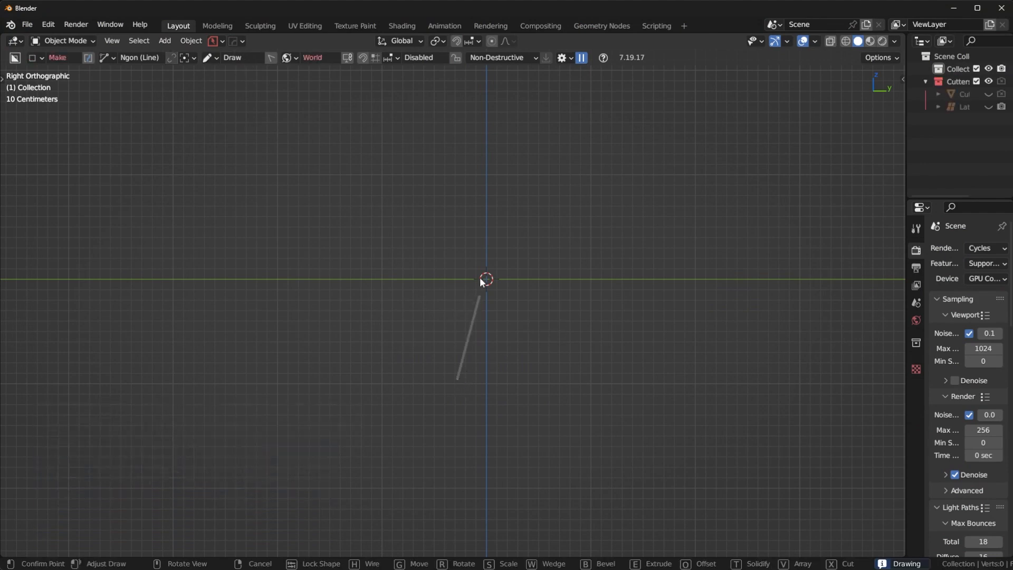
{"action": "left_click", "coordinate": [541, 214]}
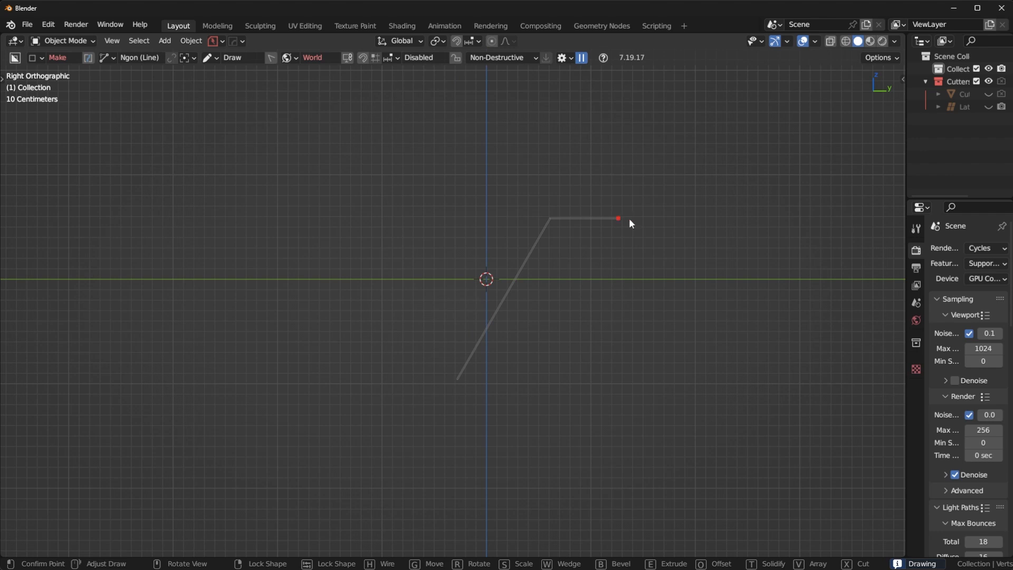
{"action": "left_click", "coordinate": [639, 219]}
{"action": "key", "text": "t"}
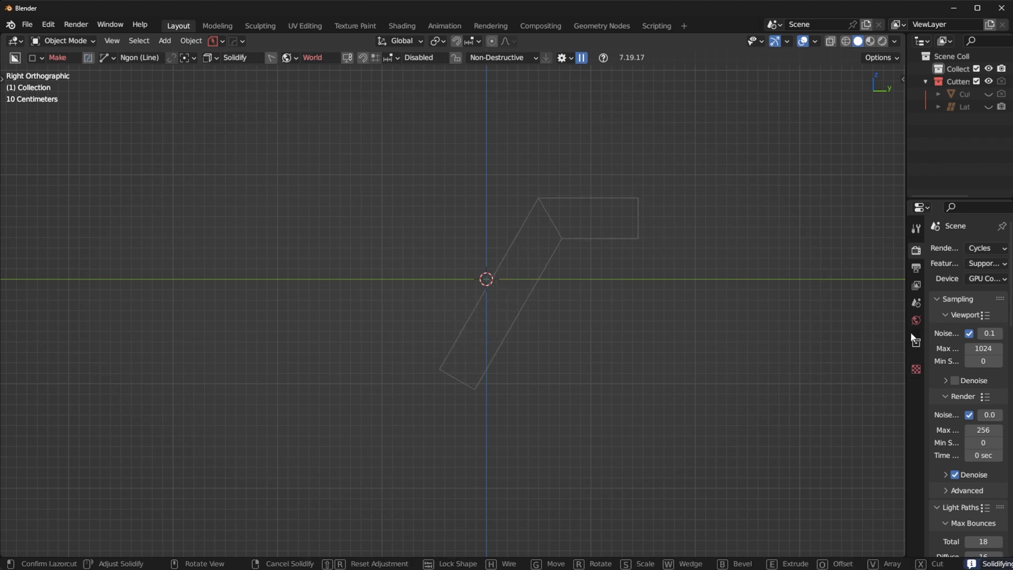
{"action": "left_click", "coordinate": [861, 353]}
{"action": "mouse_move", "coordinate": [635, 278]}
{"action": "middle_mouse_down"}
{"action": "mouse_move", "coordinate": [575, 312]}
{"action": "mouse_move", "coordinate": [590, 302]}
{"action": "mouse_move", "coordinate": [739, 314]}
{"action": "mouse_move", "coordinate": [635, 261]}
{"action": "middle_mouse_up"}
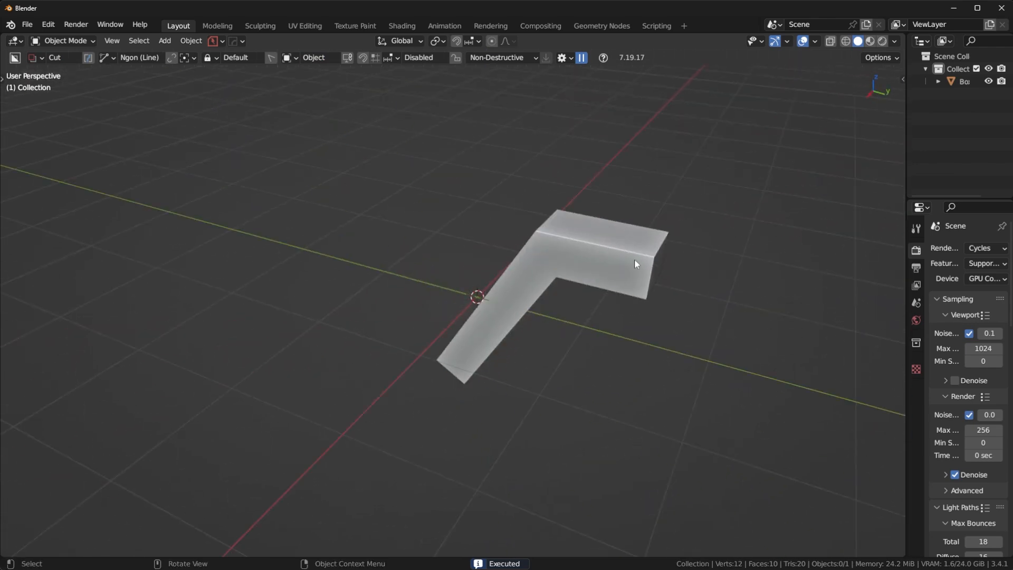
- Select the bent box and examine its shape from the right view and in perspective
{"action": "left_click", "coordinate": [639, 259]}
{"action": "key", "text": "KP_3"}
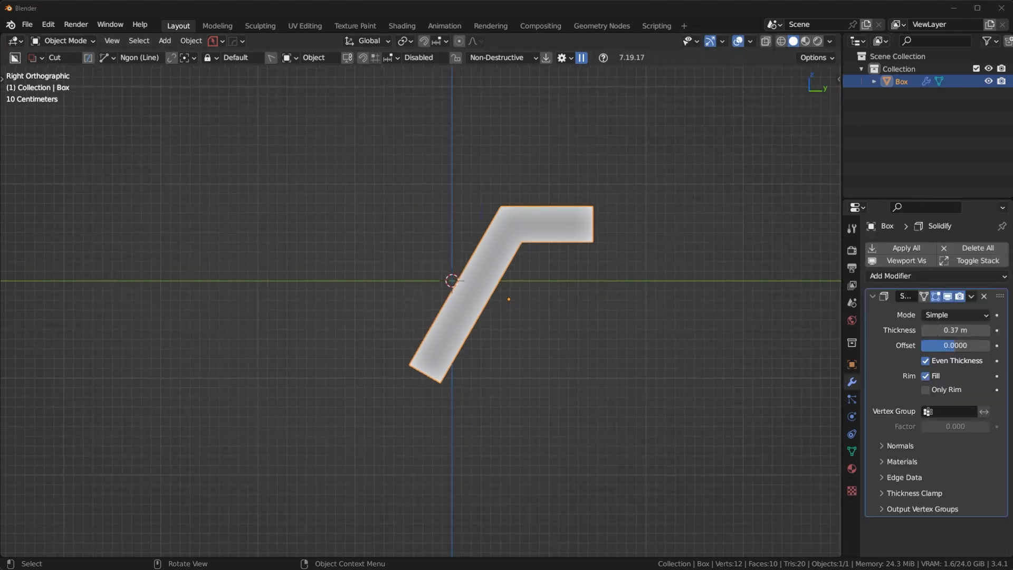
{"action": "left_click", "coordinate": [526, 429]}
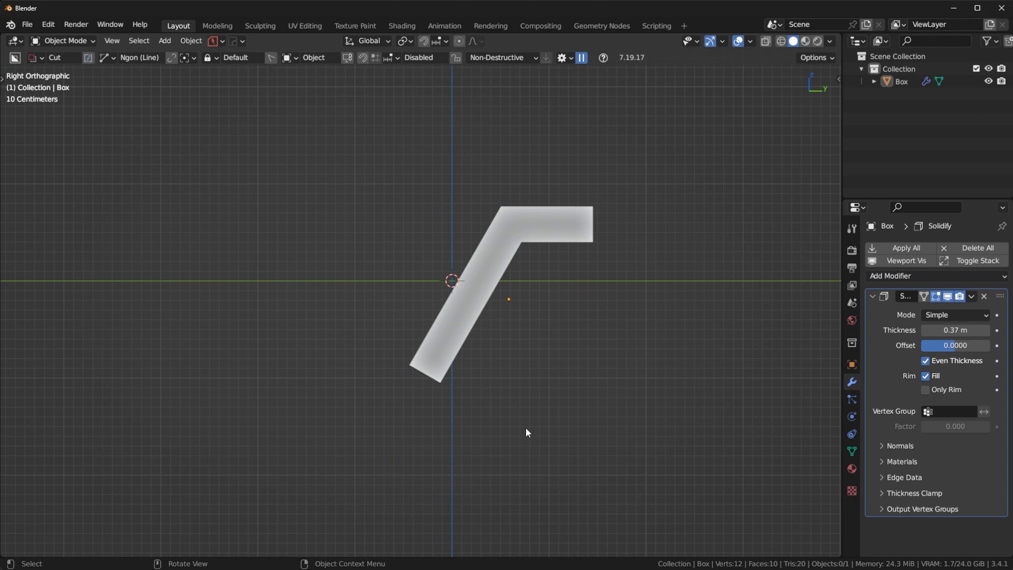
{"action": "left_click", "coordinate": [469, 307]}
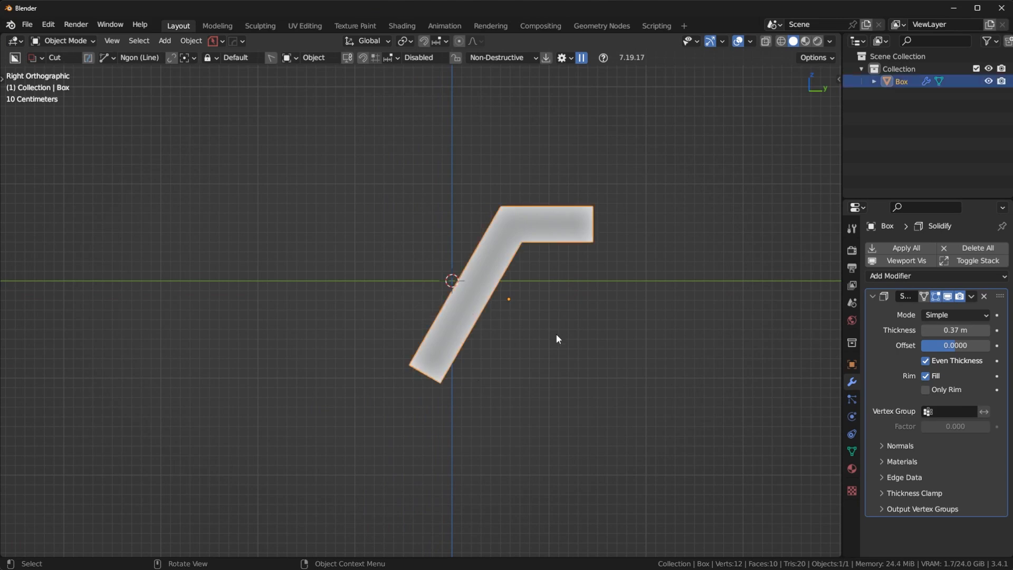
{"action": "scroll", "coordinate": [556, 334], "scroll_direction": "up", "scroll_amount": 2}
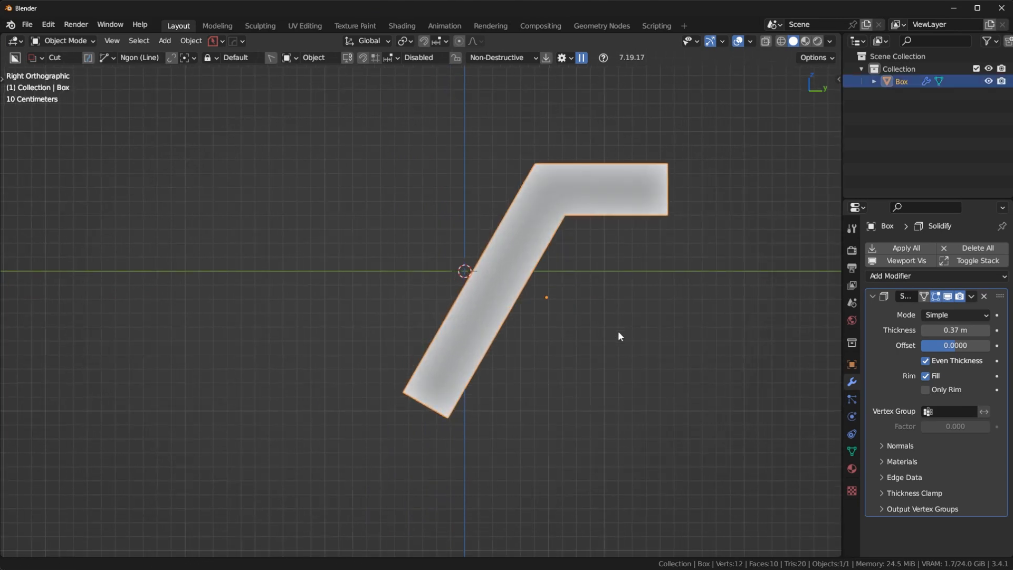
{"action": "middle_click_drag", "start_coordinate": [625, 328], "coordinate": [545, 380], "text": "shift"}
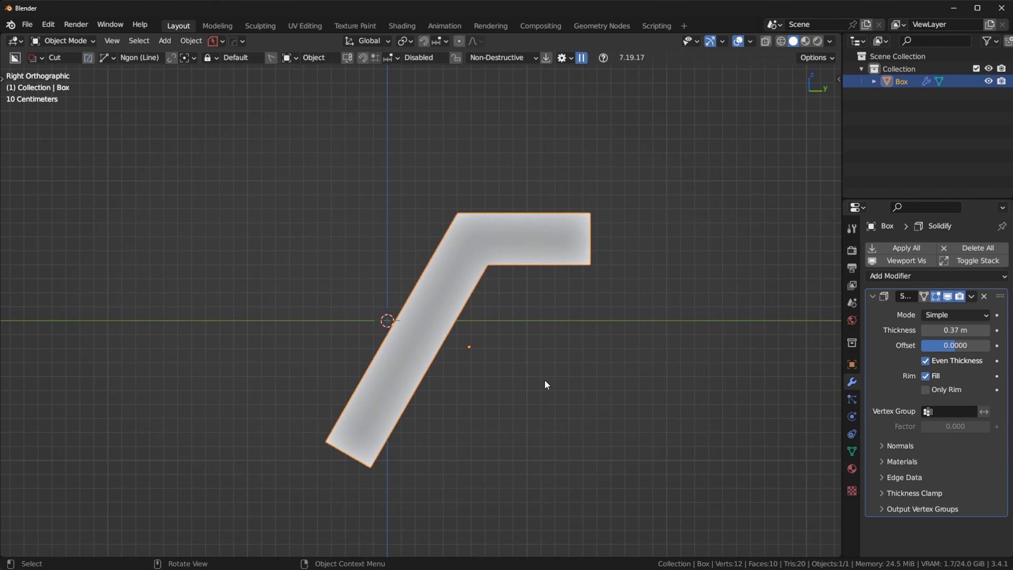
{"action": "middle_click_drag", "start_coordinate": [544, 380], "coordinate": [575, 285]}
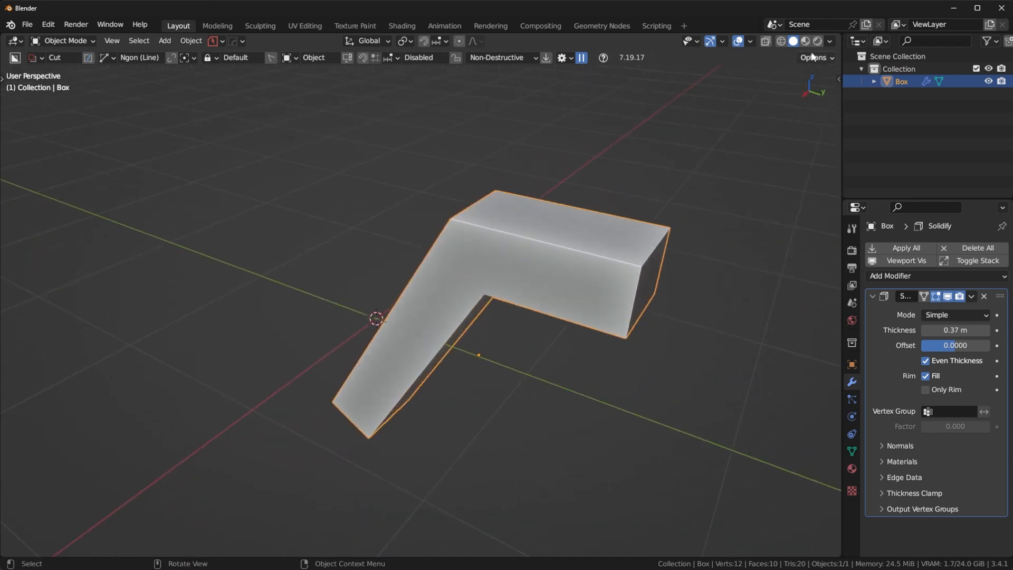
{"action": "left_click", "coordinate": [830, 41]}
{"action": "middle_click_drag", "start_coordinate": [549, 239], "coordinate": [517, 178]}
{"action": "key", "text": "KP_3"}
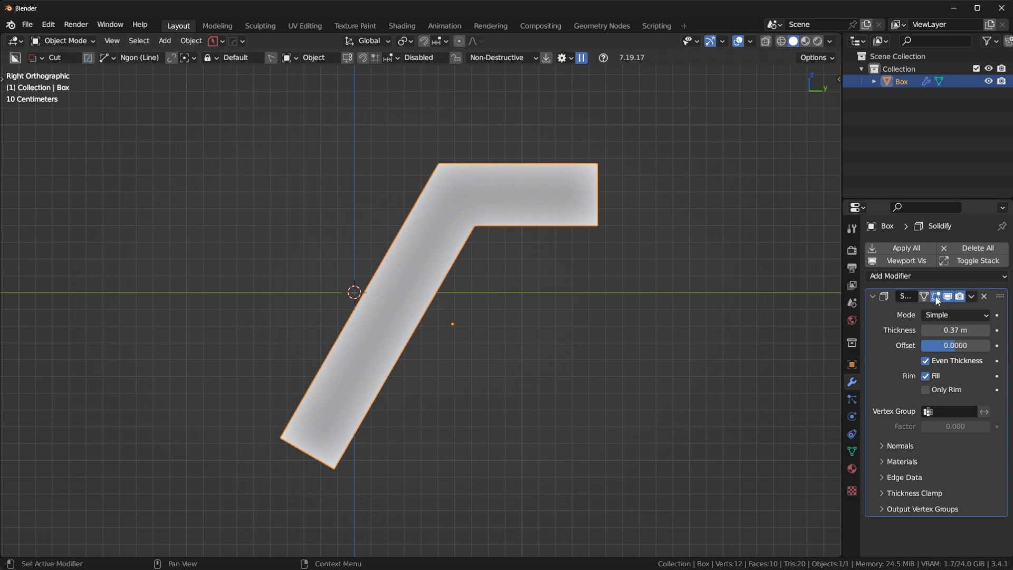
- Try several thicknesses on the box's Solidify modifier and set it to 0.7 m
{"action": "left_click_drag", "start_coordinate": [953, 330], "coordinate": [988, 330]}
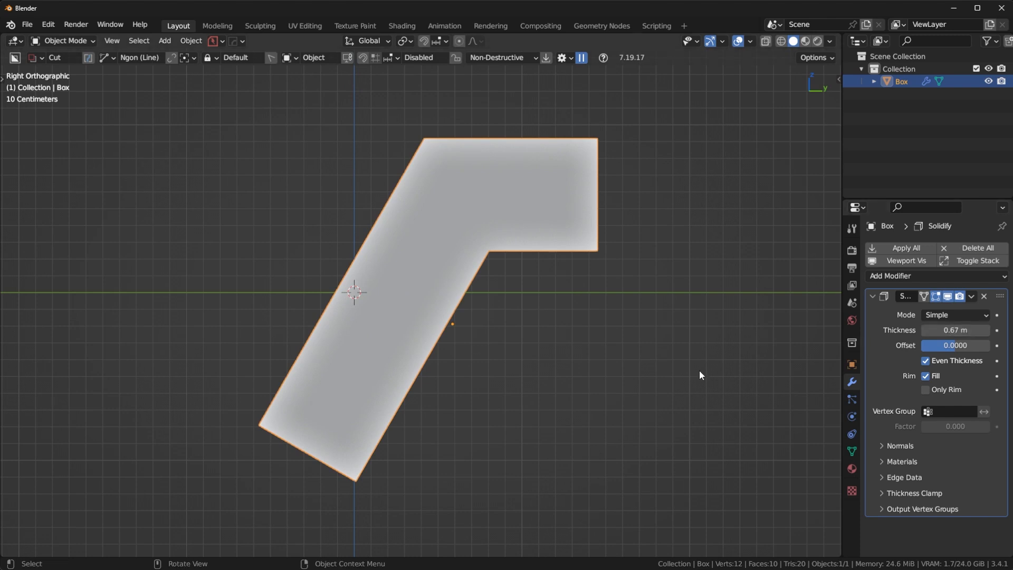
{"action": "left_click_drag", "start_coordinate": [955, 330], "coordinate": [893, 330]}
{"action": "middle_click_drag", "start_coordinate": [621, 311], "coordinate": [548, 318]}
{"action": "key", "text": "KP_3"}
{"action": "double_click", "coordinate": [955, 330]}
{"action": "type", "text": "0.7"}
{"action": "key", "text": "Return"}
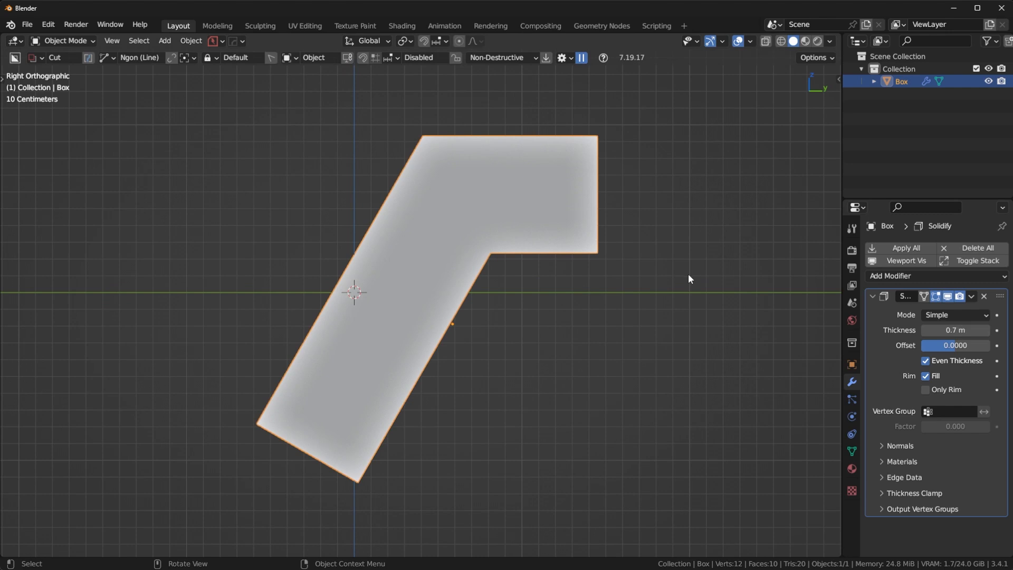
- Fine-tune the thickness of the box's Solidify modifier to 0.73 m
{"action": "mouse_move", "coordinate": [955, 331]}
{"action": "left_mouse_down"}
{"action": "mouse_move", "coordinate": [983, 330]}
{"action": "mouse_move", "coordinate": [934, 331]}
{"action": "mouse_move", "coordinate": [950, 331]}
{"action": "left_mouse_up"}
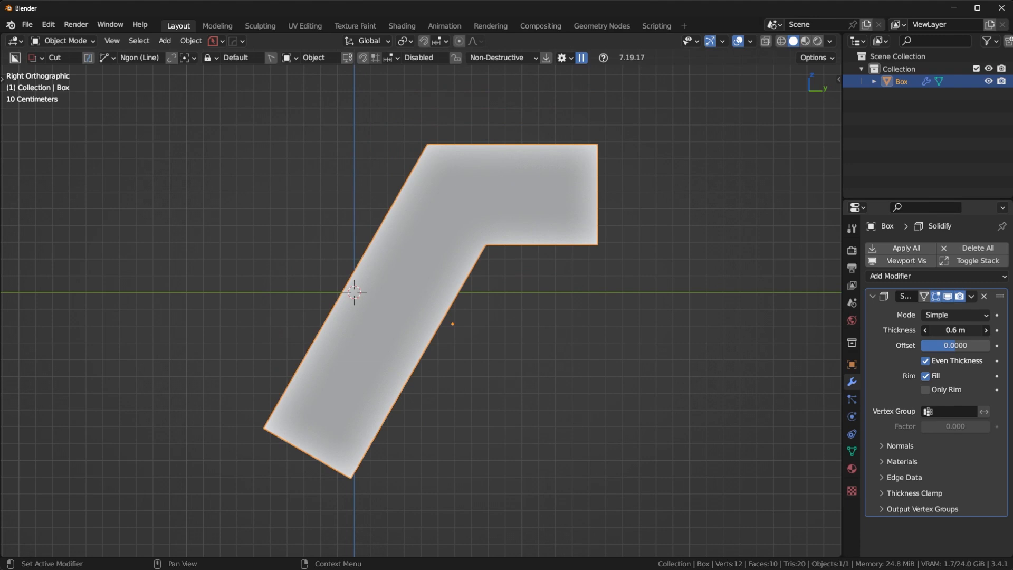
{"action": "left_click_drag", "start_coordinate": [949, 330], "coordinate": [957, 330]}
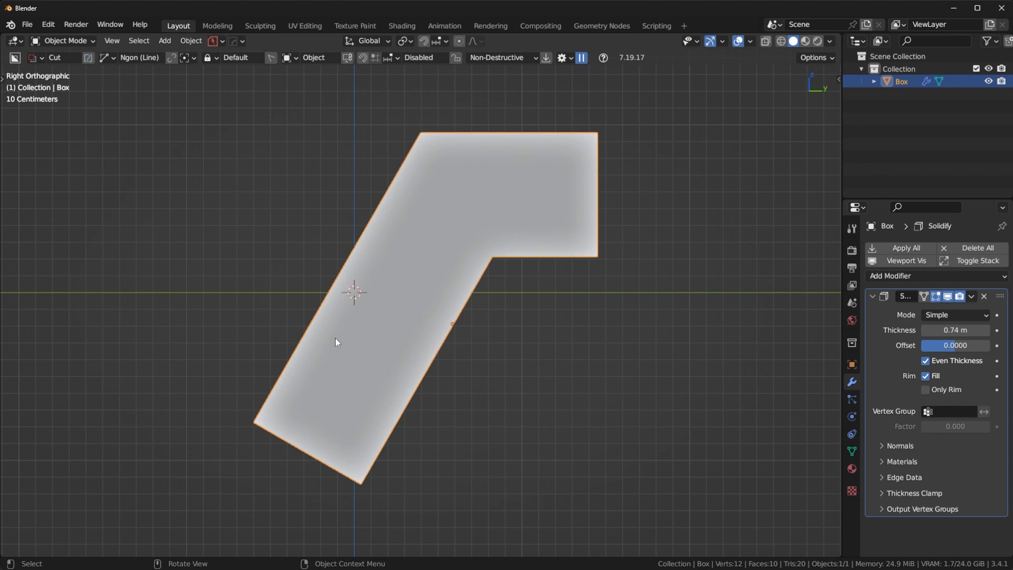
{"action": "key", "text": "alt+a"}
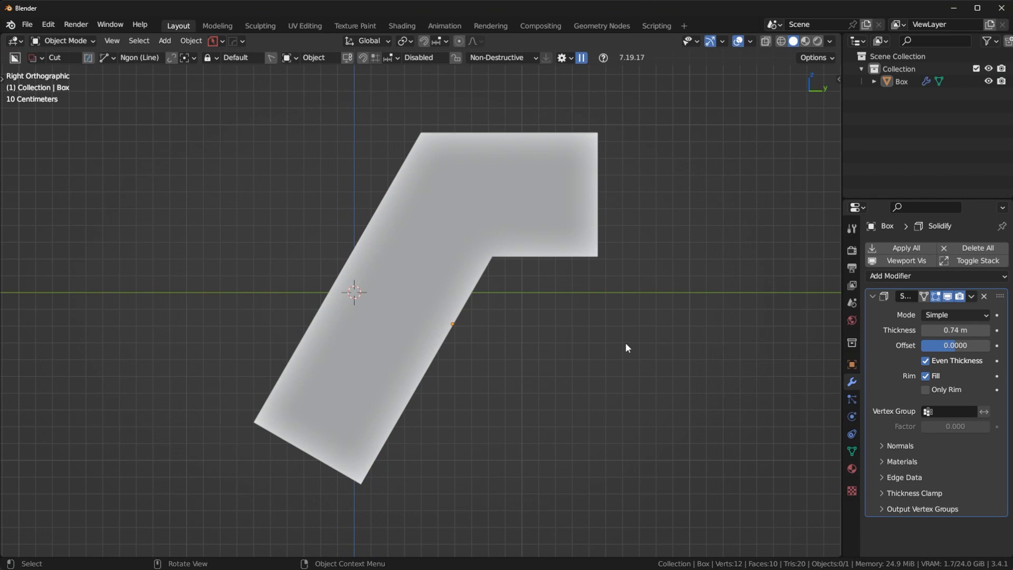
{"action": "left_click", "coordinate": [521, 229]}
{"action": "mouse_move", "coordinate": [951, 329]}
{"action": "left_mouse_down"}
{"action": "mouse_move", "coordinate": [915, 329]}
{"action": "mouse_move", "coordinate": [958, 328]}
{"action": "mouse_move", "coordinate": [944, 329]}
{"action": "left_mouse_up"}
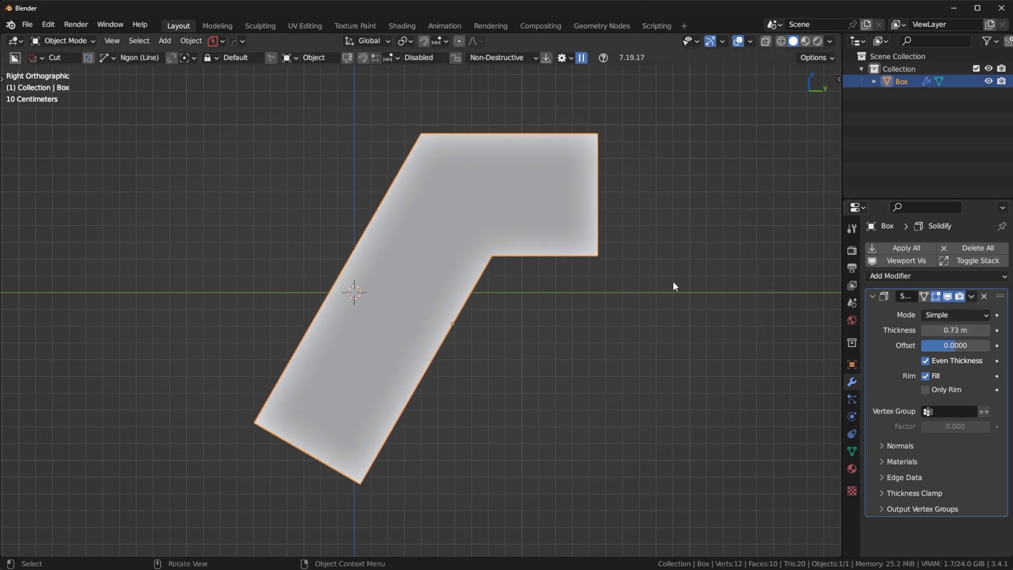
- Try scaling the box wider and narrower along the global X axis
{"action": "middle_click_drag", "start_coordinate": [673, 281], "coordinate": [641, 292]}
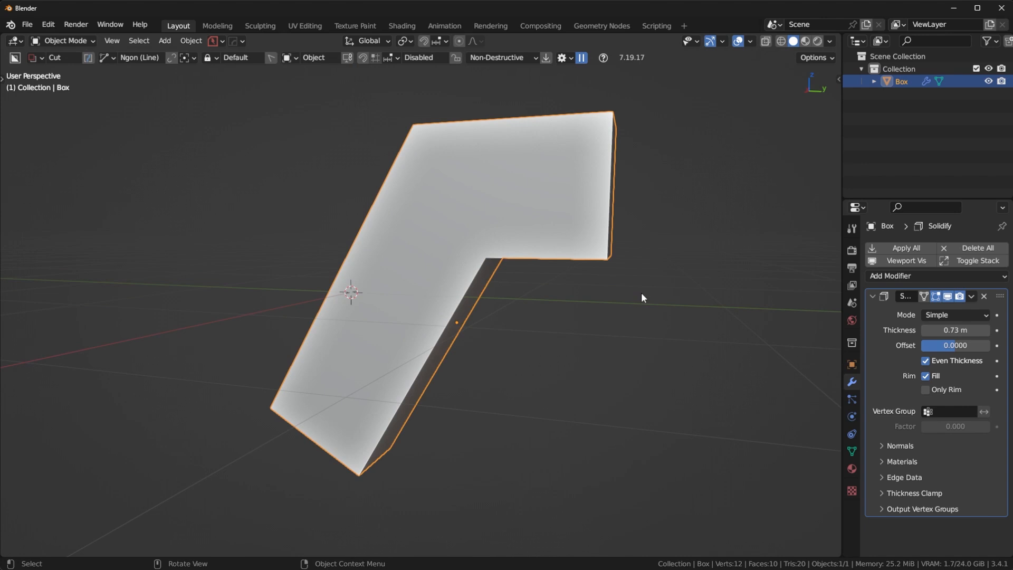
{"action": "middle_click_drag", "start_coordinate": [641, 292], "coordinate": [523, 327]}
{"action": "scroll", "coordinate": [462, 290], "scroll_direction": "down", "scroll_amount": 5}
{"action": "key", "text": "s"}
{"action": "key", "text": "x"}
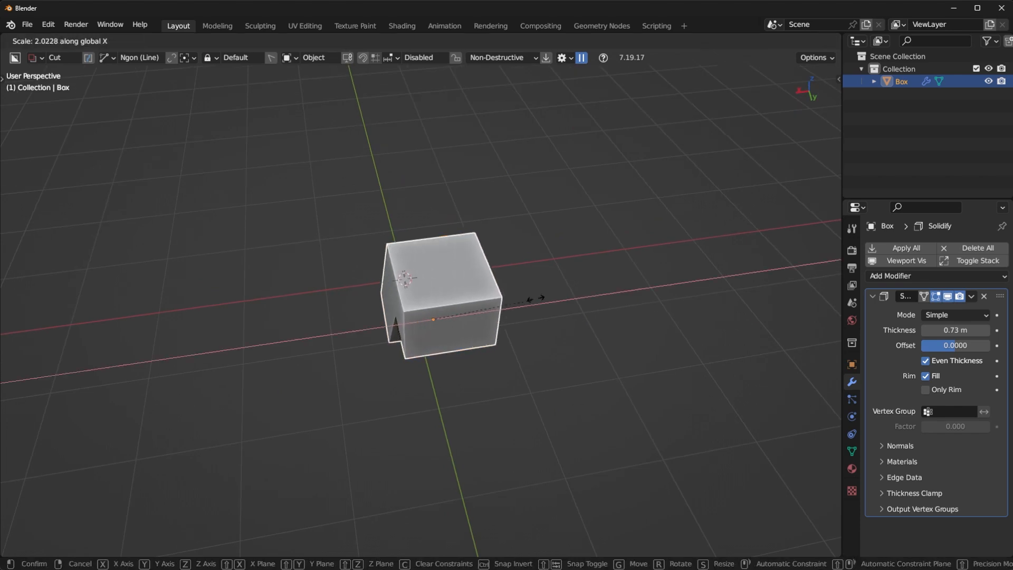
{"action": "left_click", "coordinate": [656, 250]}
{"action": "middle_click_drag", "start_coordinate": [656, 250], "coordinate": [467, 318]}
{"action": "middle_click_drag", "start_coordinate": [628, 289], "coordinate": [570, 332]}
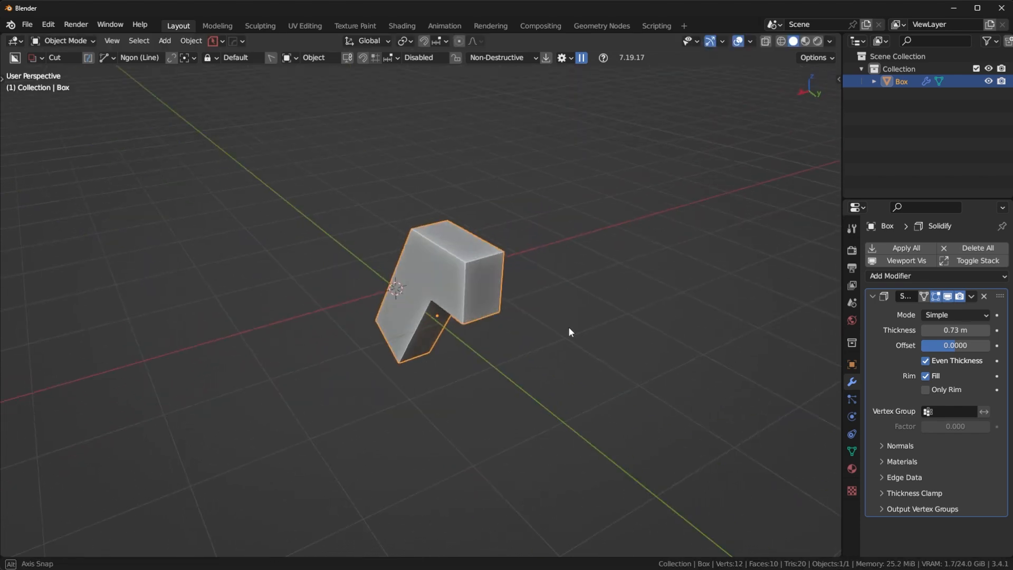
{"action": "key", "text": "s"}
{"action": "key", "text": "x"}
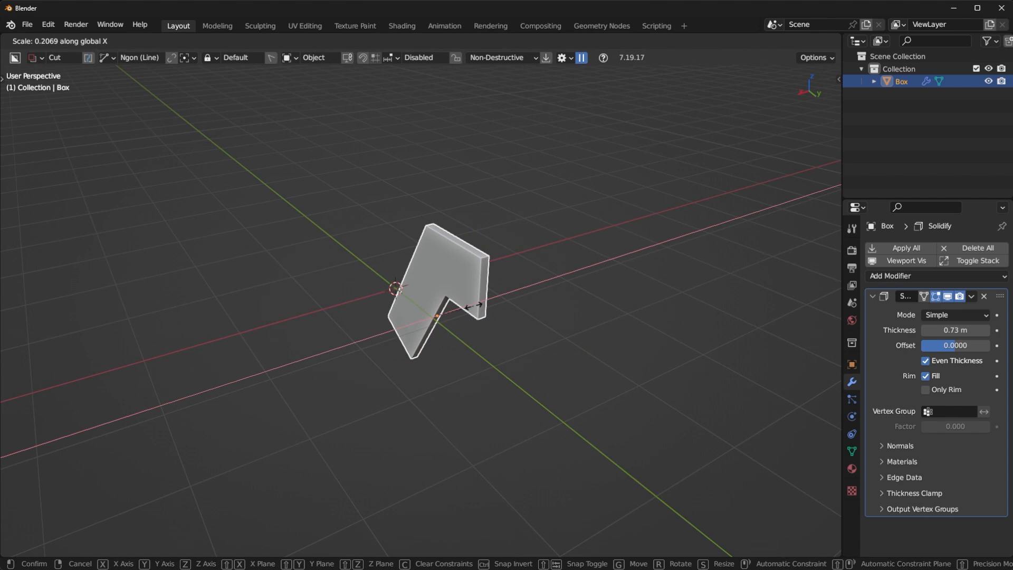
{"action": "right_click", "coordinate": [473, 305]}
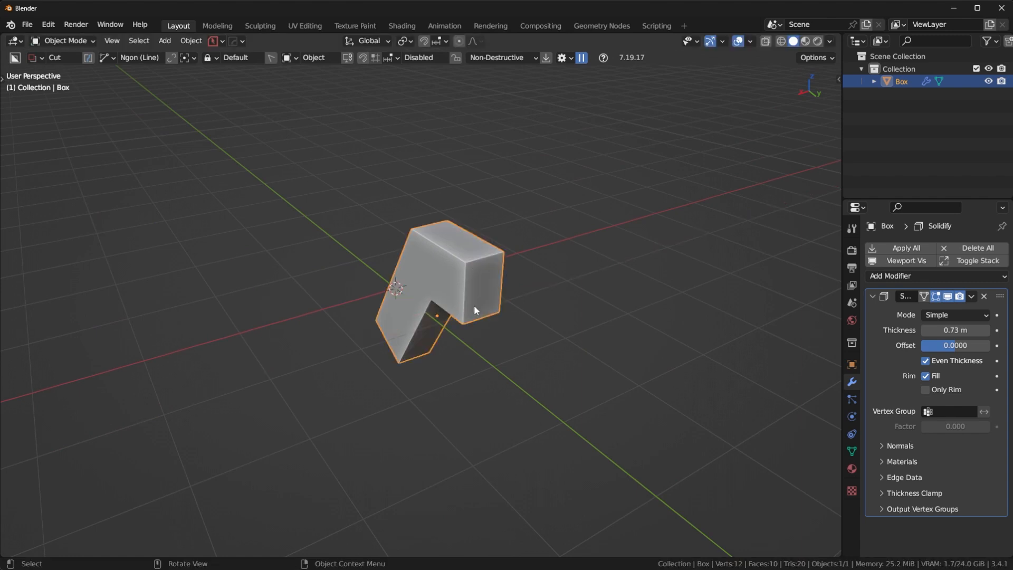
- Scale the box to about 0.75 along the global X axis
{"action": "middle_click_drag", "start_coordinate": [546, 274], "coordinate": [578, 261]}
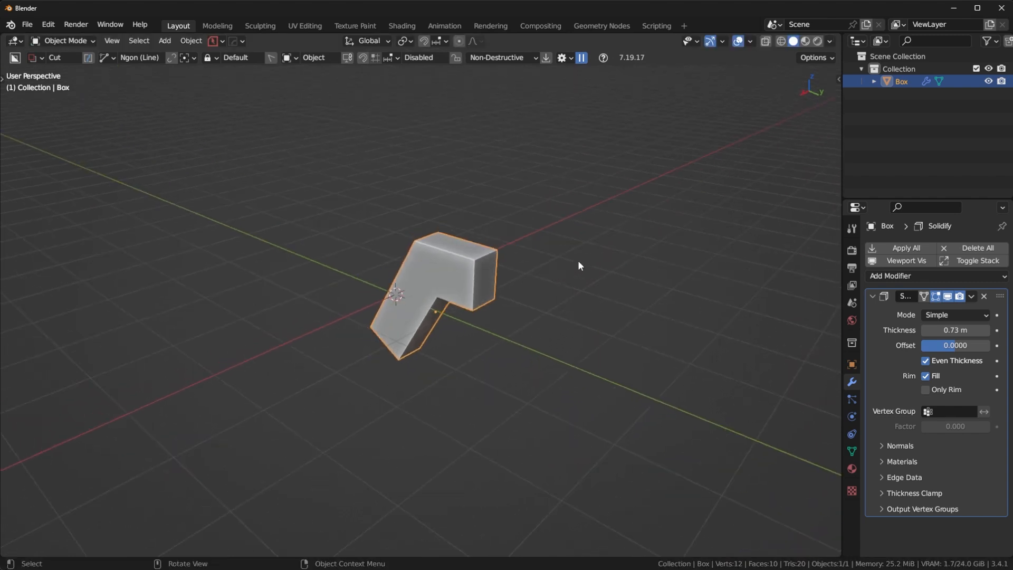
{"action": "scroll", "coordinate": [579, 261], "scroll_direction": "up", "scroll_amount": 5}
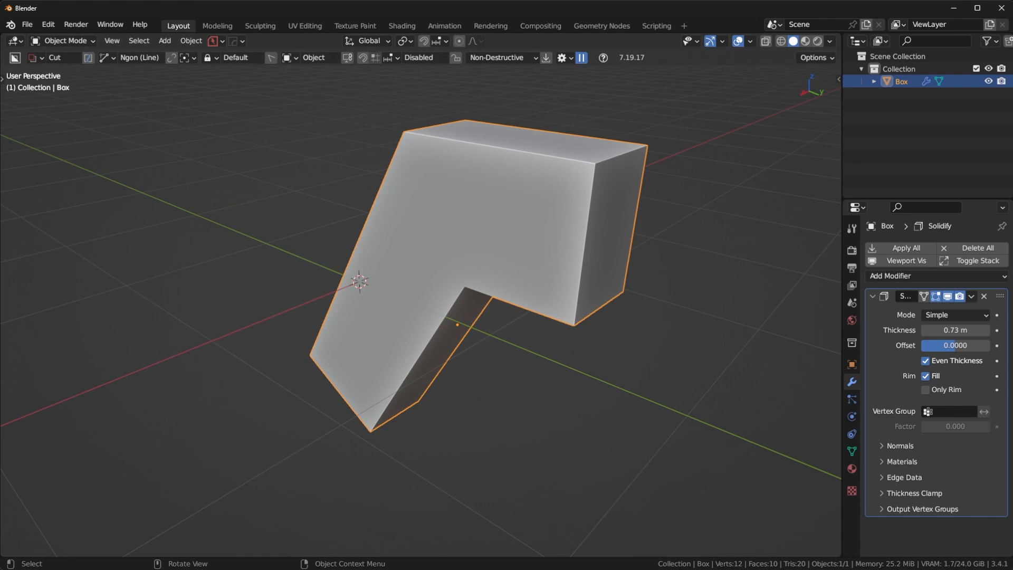
{"action": "middle_click_drag", "start_coordinate": [543, 420], "coordinate": [571, 401]}
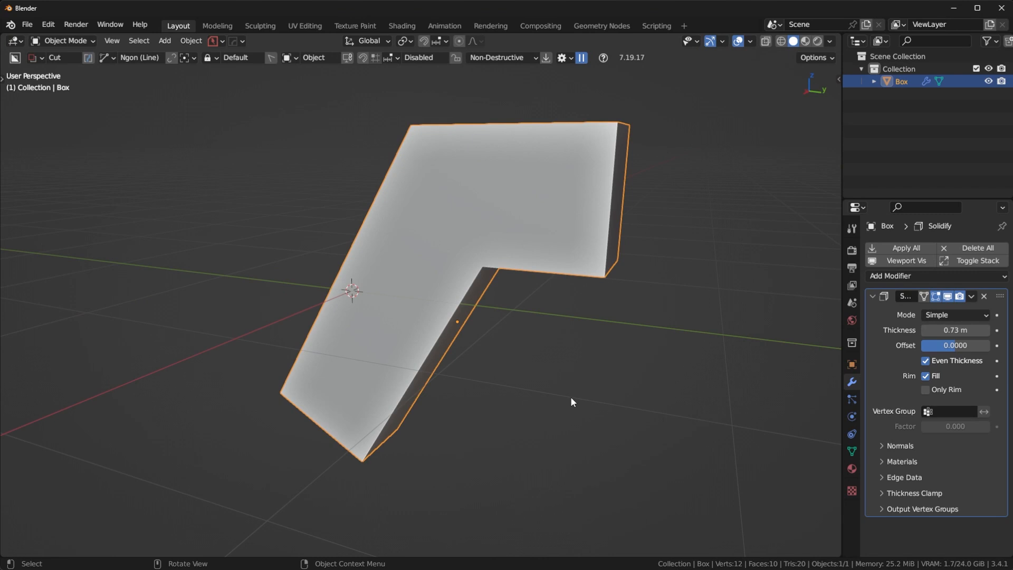
{"action": "middle_click_drag", "start_coordinate": [603, 314], "coordinate": [676, 353]}
{"action": "key", "text": "s"}
{"action": "key", "text": "x"}
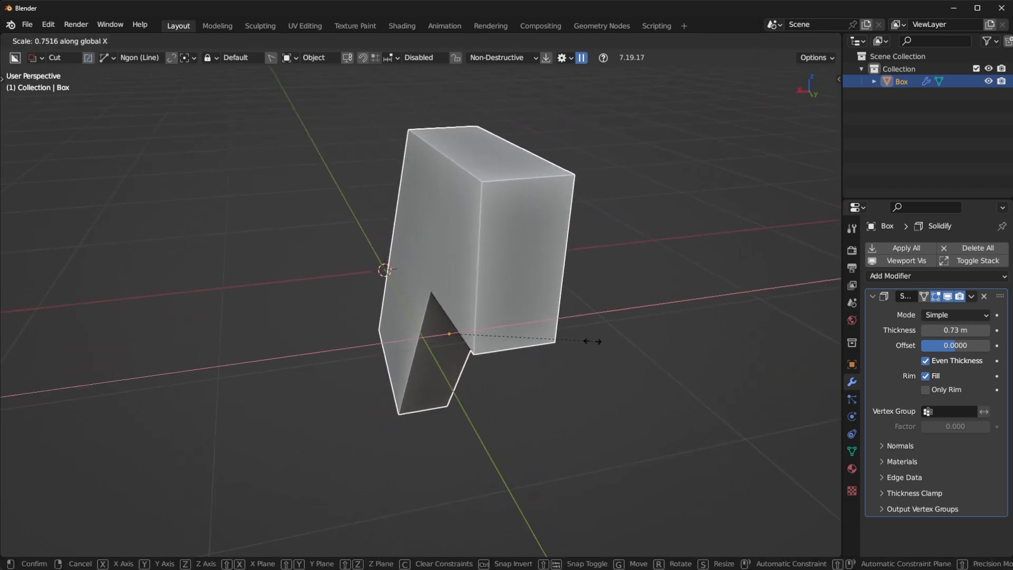
{"action": "left_click", "coordinate": [592, 340]}
{"action": "middle_click_drag", "start_coordinate": [552, 318], "coordinate": [438, 301]}
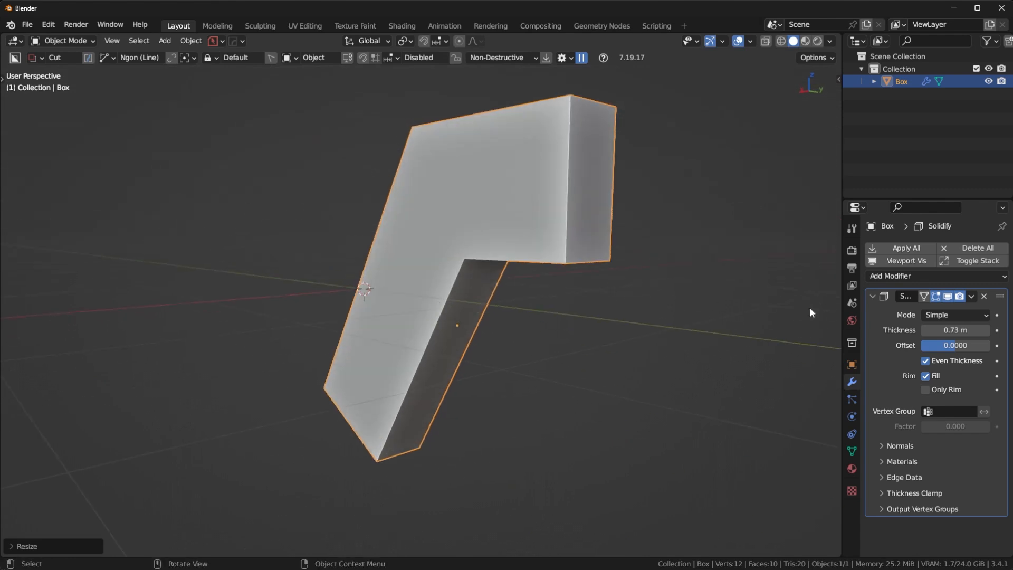
- Apply the Solidify modifier to the box and enter Edit Mode
{"action": "left_click", "coordinate": [971, 296]}
{"action": "left_click", "coordinate": [944, 314]}
{"action": "key", "text": "Tab"}
- Round the edge at the box's inner bend with a wide multi-segment bevel
{"action": "middle_click_drag", "start_coordinate": [518, 348], "coordinate": [502, 288]}
{"action": "left_click", "coordinate": [486, 242]}
{"action": "key", "text": "ctrl+b"}
{"action": "scroll", "coordinate": [608, 304], "scroll_direction": "up", "scroll_amount": 11}
{"action": "left_click", "coordinate": [610, 305]}
- Try to bevel the edge chains along both sides of the rounded inner bend
{"action": "left_click", "coordinate": [417, 371]}
{"action": "left_click", "coordinate": [509, 192], "text": "ctrl"}
{"action": "left_click", "coordinate": [545, 220], "text": "shift"}
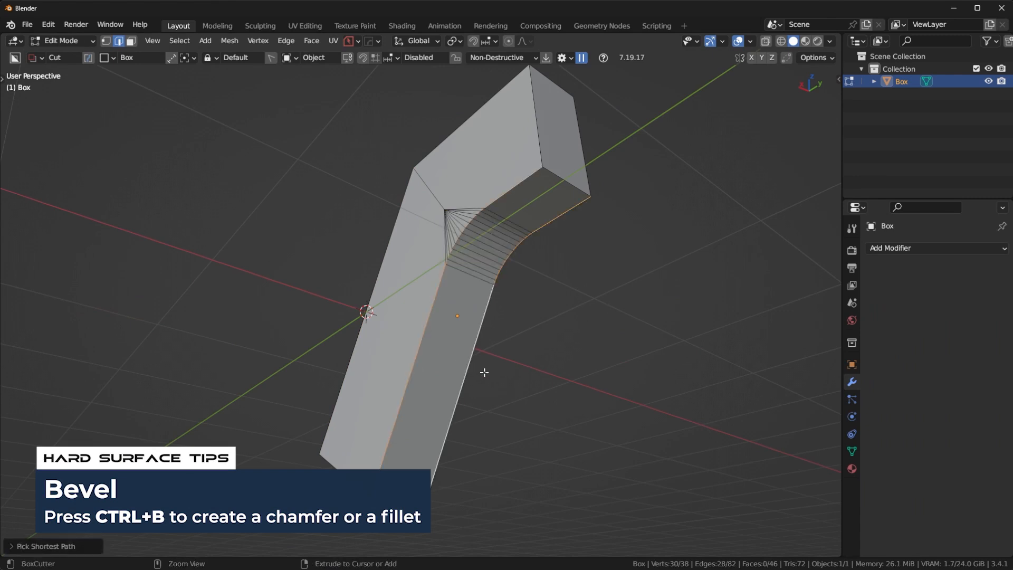
{"action": "key", "text": "ctrl+b"}
{"action": "scroll", "coordinate": [621, 393], "scroll_direction": "down", "scroll_amount": 6}
{"action": "left_click", "coordinate": [542, 346]}
- Run Limited Dissolve on the entire mesh with a max angle of 0.1°
{"action": "key", "text": "a"}
{"action": "key", "text": "x"}
{"action": "left_click", "coordinate": [463, 461]}
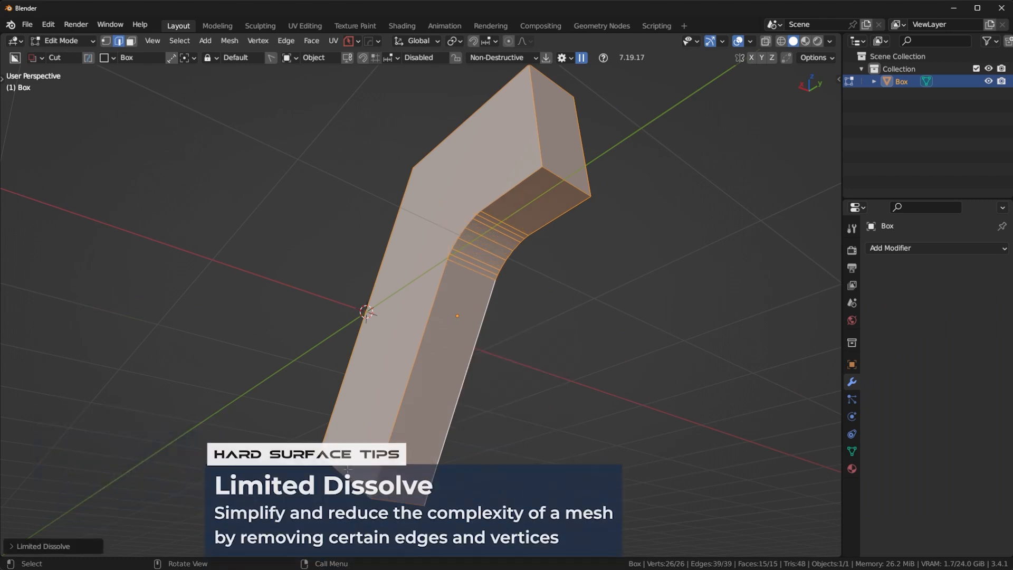
{"action": "left_click", "coordinate": [79, 546]}
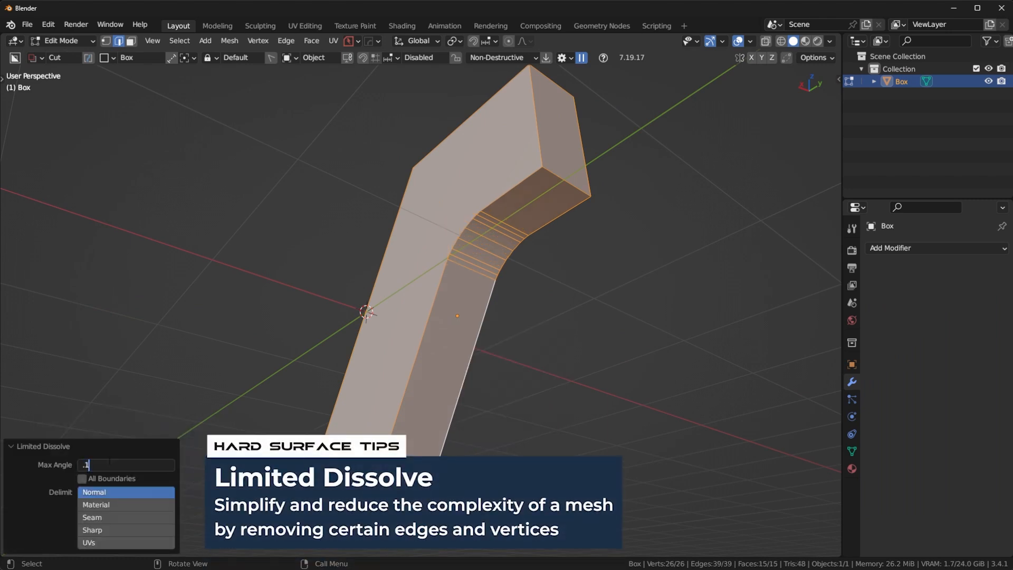
{"action": "key", "text": "Return"}
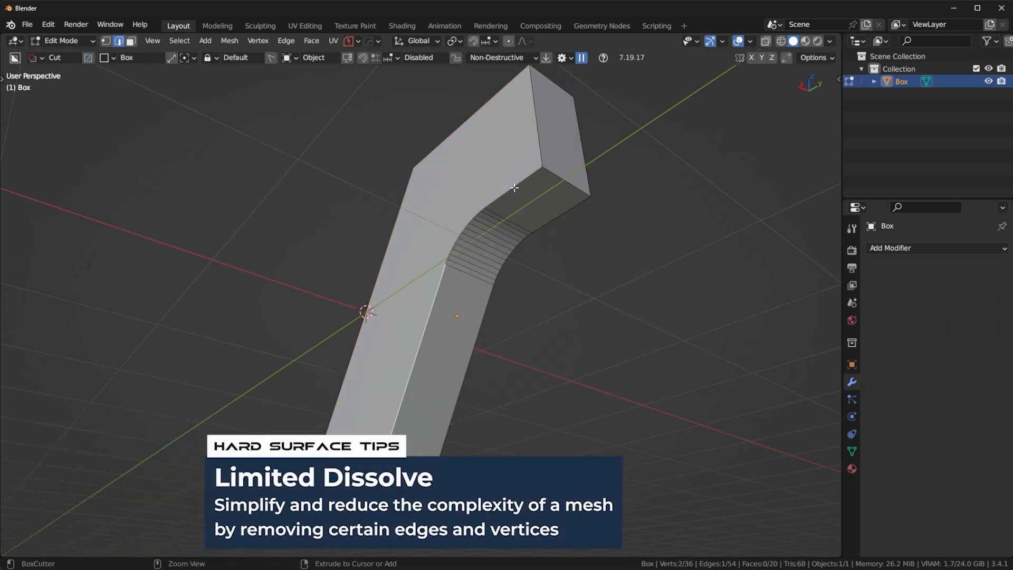
- Bevel the edge chains along both sides of the inner bend with 12 segments and inspect the part in Object Mode
{"action": "left_click", "coordinate": [515, 187], "text": "ctrl"}
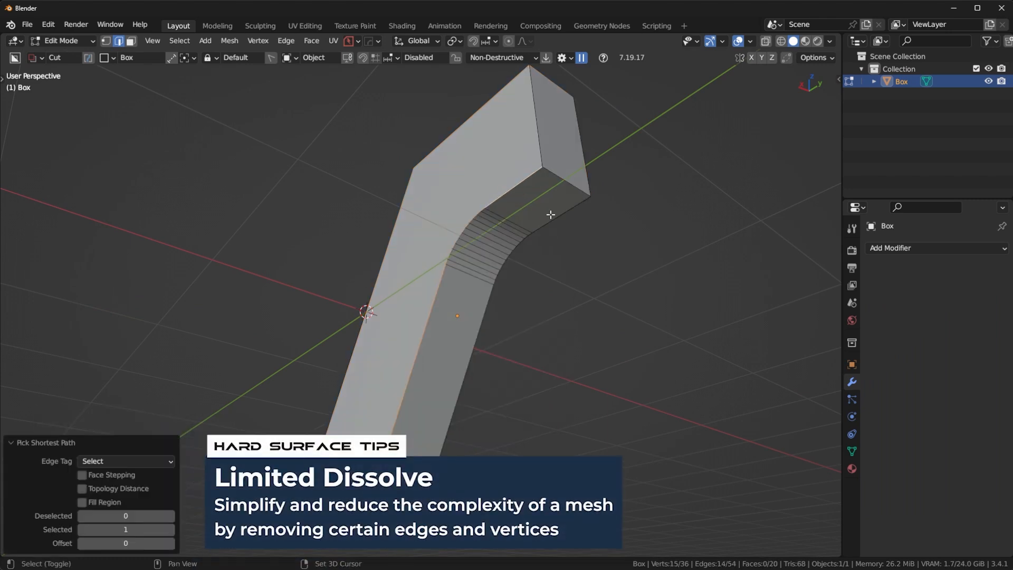
{"action": "key", "text": "ctrl+b"}
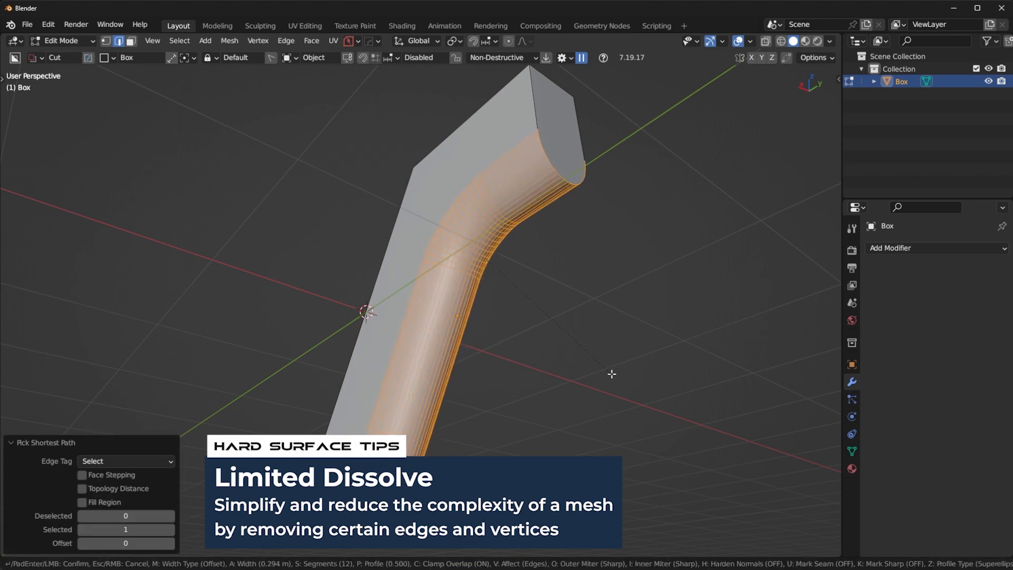
{"action": "left_click", "coordinate": [612, 374]}
{"action": "key", "text": "ctrl+Tab"}
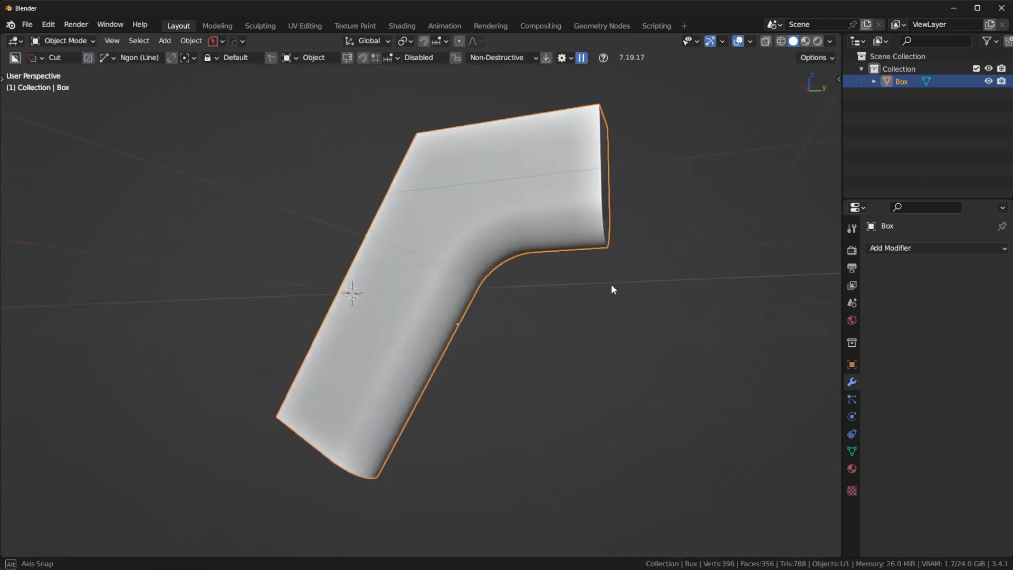
{"action": "mouse_move", "coordinate": [611, 284]}
{"action": "middle_mouse_down"}
{"action": "mouse_move", "coordinate": [568, 220]}
{"action": "mouse_move", "coordinate": [499, 253]}
{"action": "mouse_move", "coordinate": [472, 280]}
{"action": "mouse_move", "coordinate": [446, 276]}
{"action": "mouse_move", "coordinate": [478, 264]}
{"action": "mouse_move", "coordinate": [483, 241]}
{"action": "middle_mouse_up"}
{"action": "middle_click_drag", "start_coordinate": [478, 160], "coordinate": [556, 181]}
- Undo the edits back to the state before the Solidify modifier was applied
{"action": "key", "text": "Tab"}
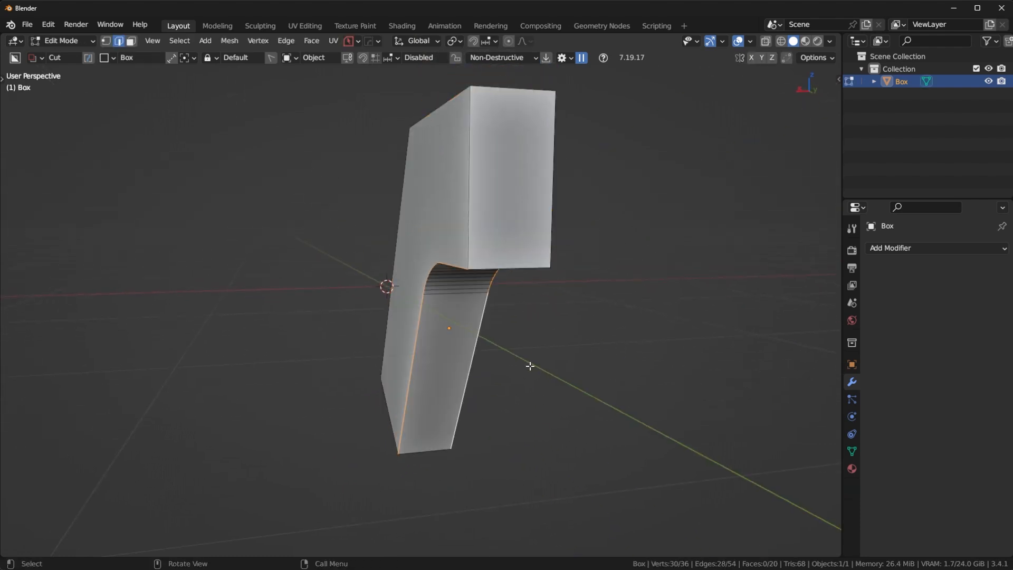
{"action": "key", "text": "Tab"}
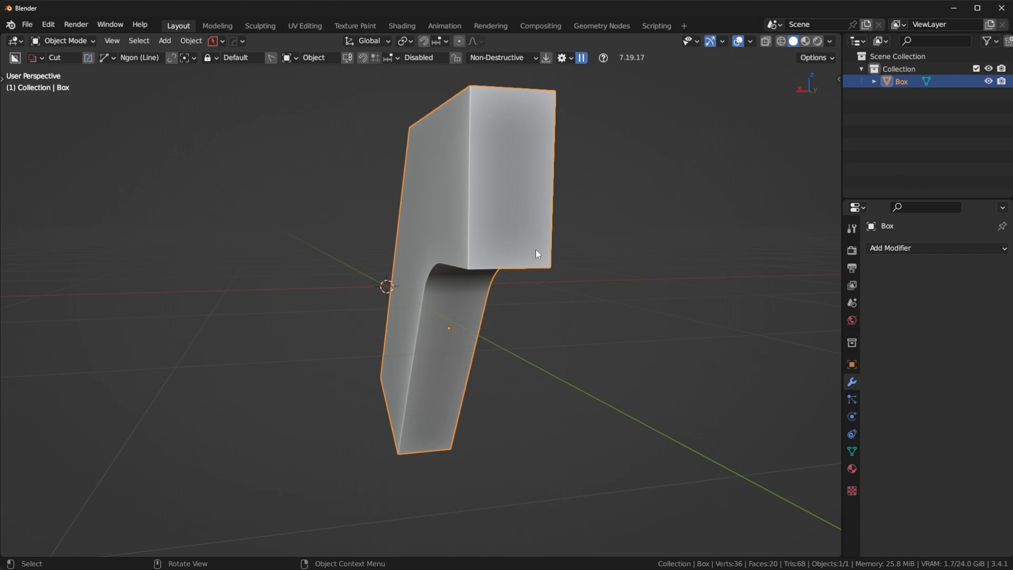
{"action": "middle_click_drag", "start_coordinate": [536, 249], "coordinate": [477, 288]}
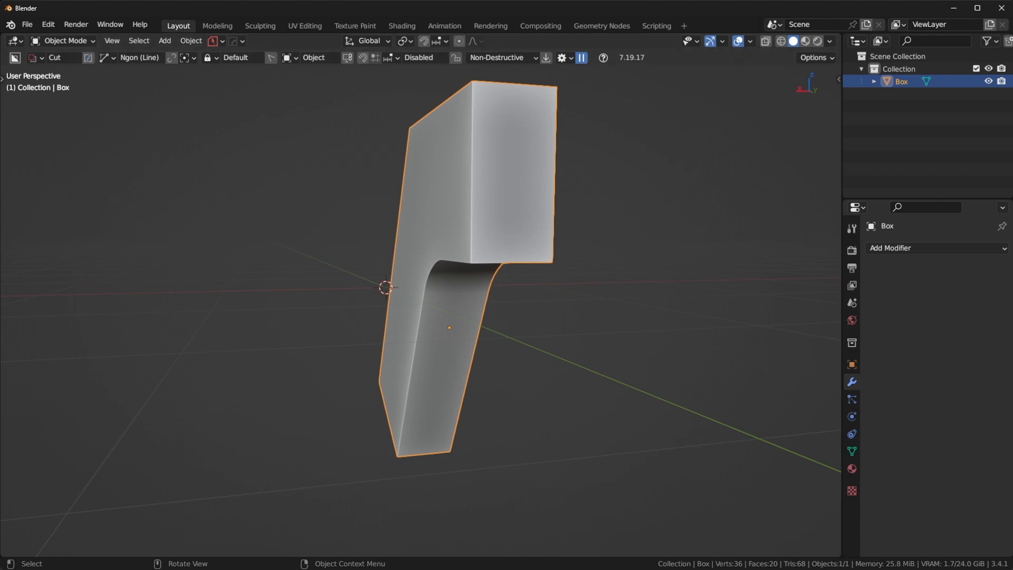
{"action": "middle_click_drag", "start_coordinate": [512, 223], "coordinate": [611, 274]}
{"action": "key", "text": "Tab"}
{"action": "key", "text": "ctrl+z"}
{"action": "key", "text": "ctrl+z"}
{"action": "key", "text": "ctrl+z"}
{"action": "key", "text": "ctrl+z"}
{"action": "key", "text": "ctrl+z"}
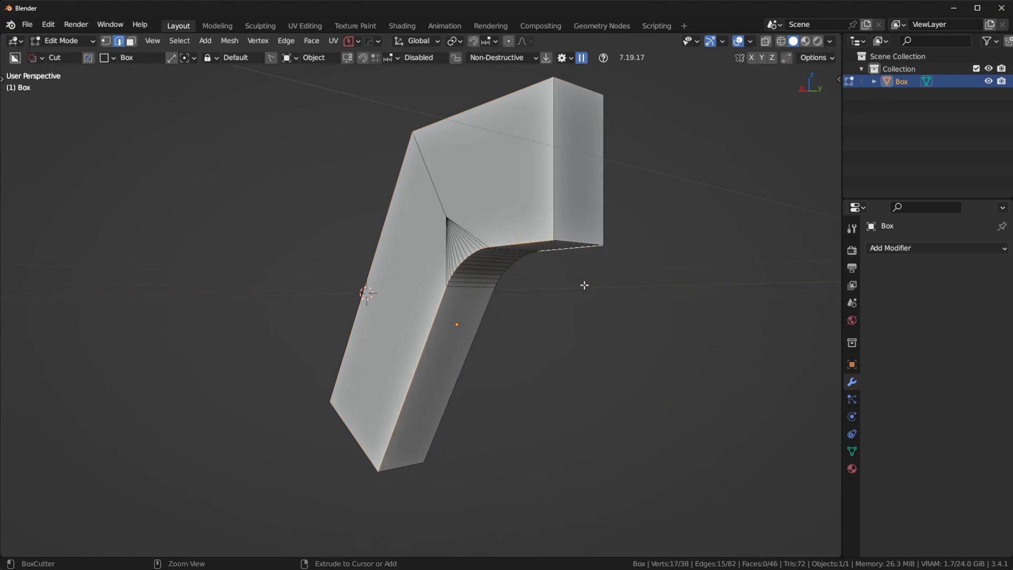
- Scale the box along the global X axis by a factor of 1.039
{"action": "middle_click_drag", "start_coordinate": [584, 284], "coordinate": [581, 321]}
{"action": "key", "text": "s"}
{"action": "key", "text": "x"}
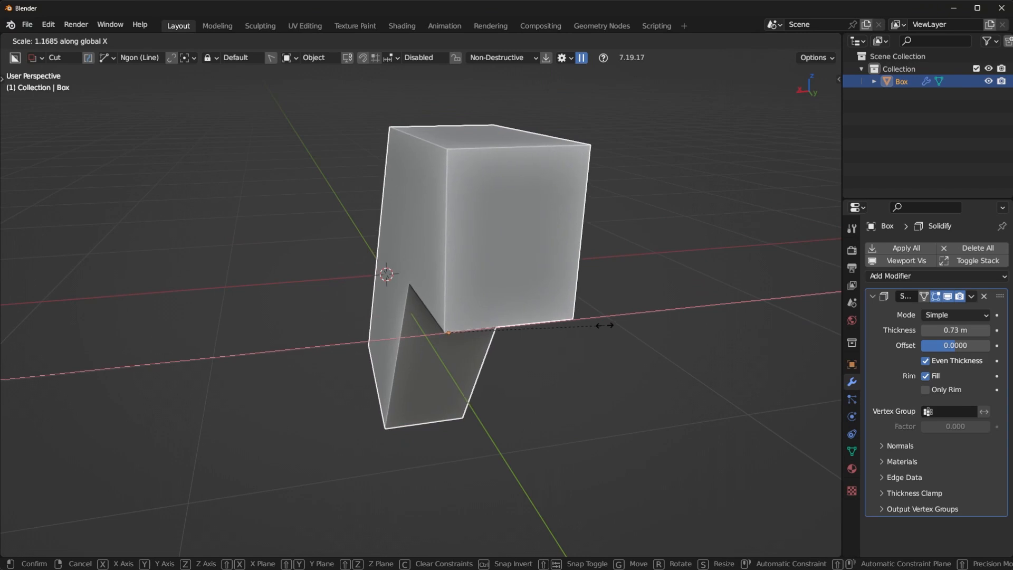
{"action": "left_click", "coordinate": [585, 323]}
{"action": "middle_click_drag", "start_coordinate": [481, 246], "coordinate": [548, 201]}
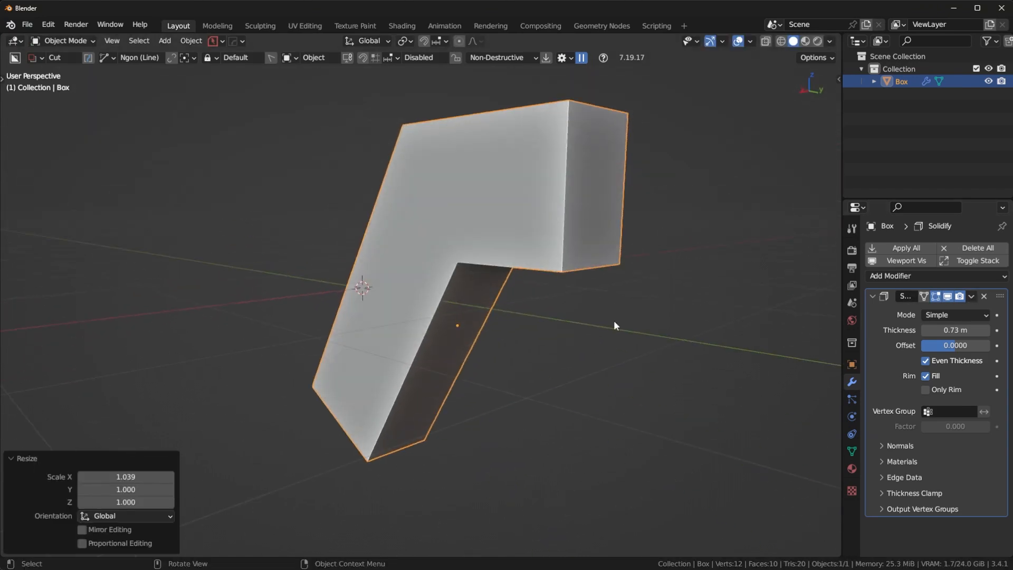
- Apply the Solidify modifier to the box and enter Edit Mode
{"action": "key", "text": "Tab"}
{"action": "key", "text": "Tab"}
{"action": "left_click", "coordinate": [972, 297]}
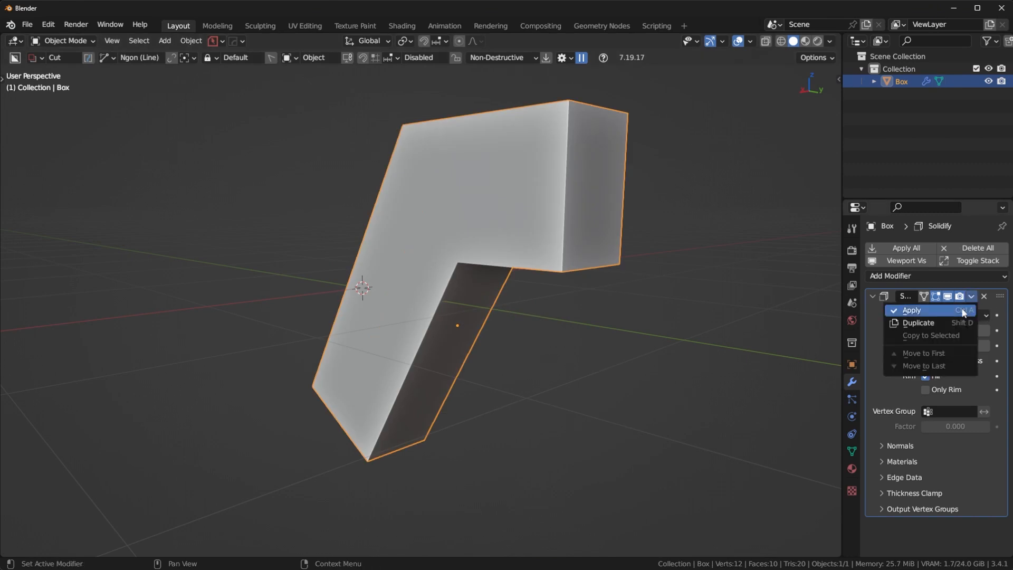
{"action": "left_click", "coordinate": [909, 314]}
{"action": "key", "text": "Tab"}
- Dissolve the diagonal edges that cross the two large side faces at the bend
{"action": "middle_click_drag", "start_coordinate": [540, 391], "coordinate": [520, 262]}
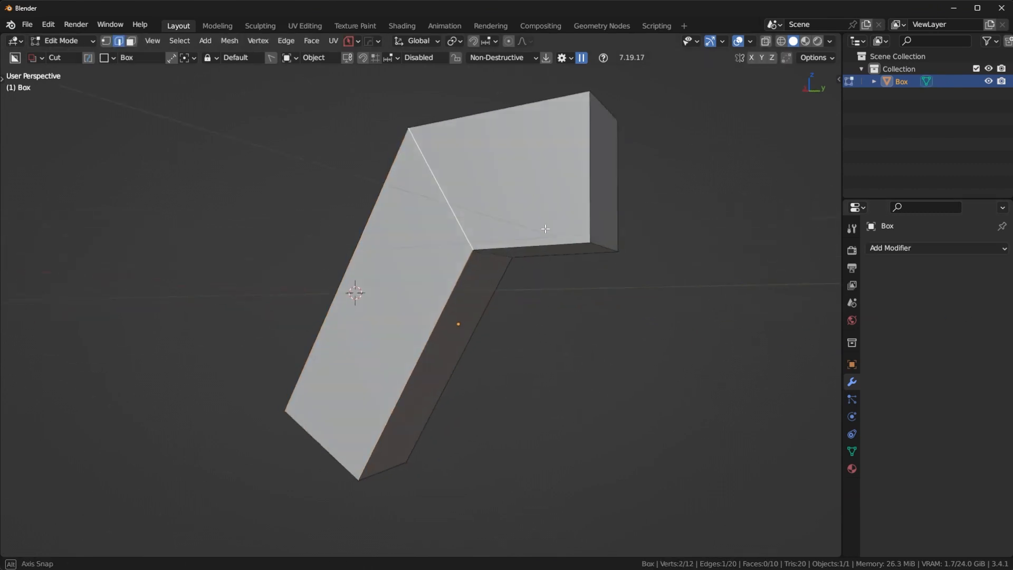
{"action": "middle_click_drag", "start_coordinate": [465, 211], "coordinate": [444, 219]}
{"action": "key", "text": "ctrl+x"}
- Round the edge at the inner bend with a 12-segment bevel
{"action": "middle_click_drag", "start_coordinate": [486, 244], "coordinate": [535, 282]}
{"action": "left_click", "coordinate": [492, 249]}
{"action": "key", "text": "ctrl+b"}
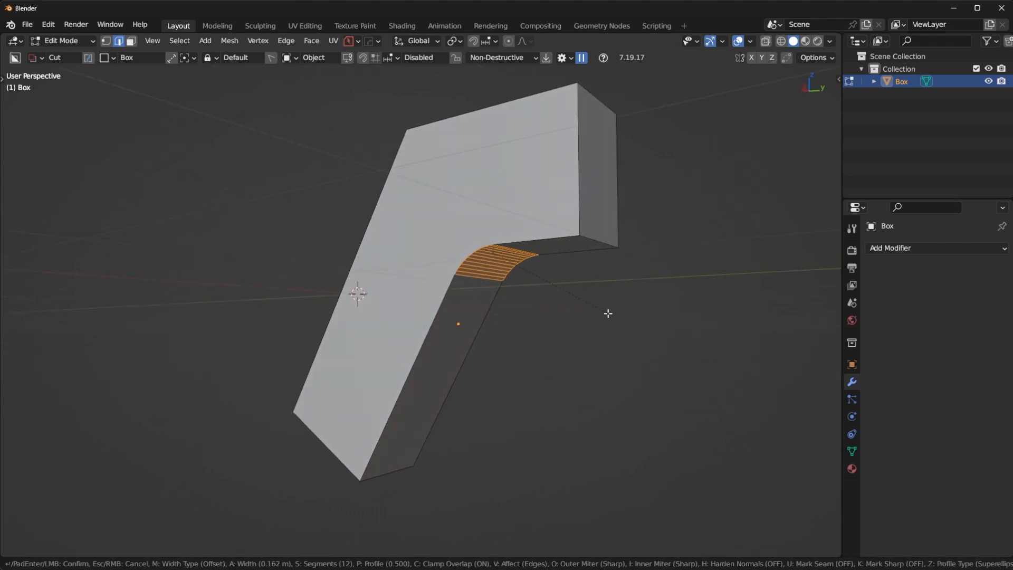
{"action": "left_click", "coordinate": [614, 313]}
- Bevel the shortest-path edge chains along both sides of the inner bend into a full round, keeping Clamp Overlap on
{"action": "middle_click_drag", "start_coordinate": [592, 292], "coordinate": [436, 301]}
{"action": "left_click", "coordinate": [505, 226]}
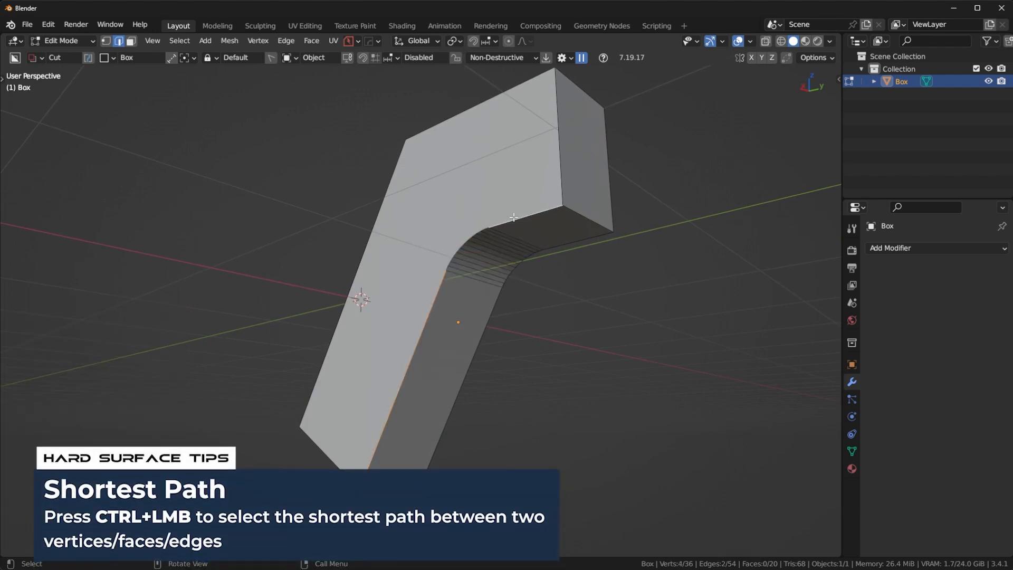
{"action": "left_click", "coordinate": [558, 245], "text": "ctrl"}
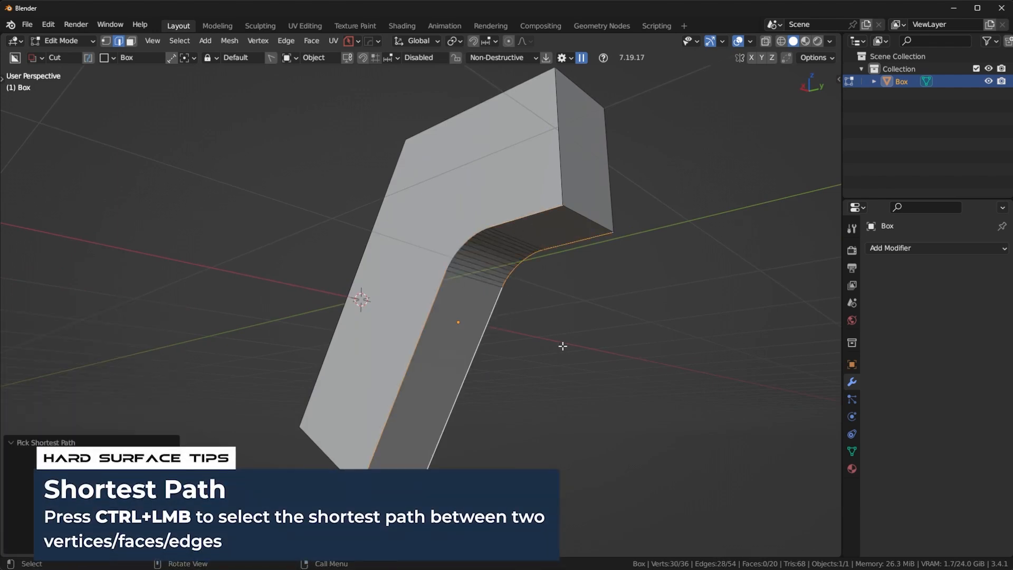
{"action": "key", "text": "ctrl+b"}
{"action": "key", "text": "c"}
{"action": "key", "text": "c"}
{"action": "left_click", "coordinate": [644, 370]}
- Merge all vertices of the mesh by distance and return to Object Mode
{"action": "key", "text": "a"}
{"action": "key", "text": "m"}
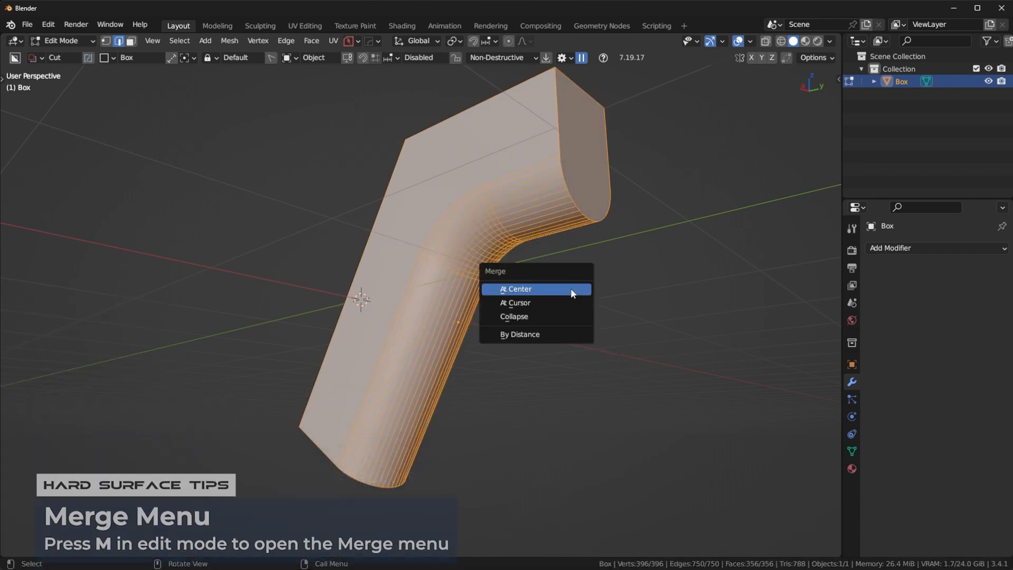
{"action": "left_click", "coordinate": [549, 335]}
{"action": "scroll", "coordinate": [463, 290], "scroll_direction": "up", "scroll_amount": 3}
{"action": "scroll", "coordinate": [542, 170], "scroll_direction": "down", "scroll_amount": 6}
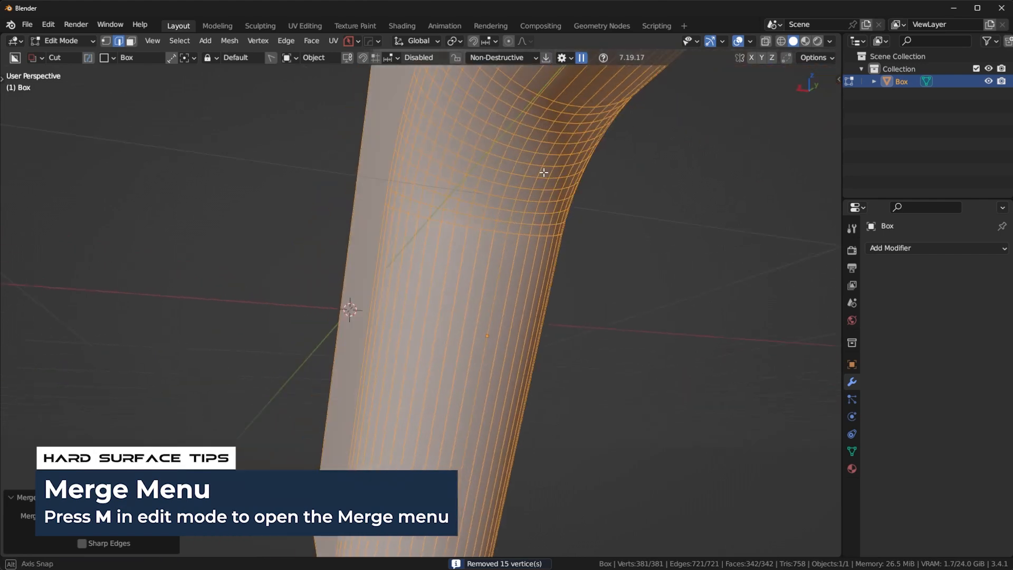
{"action": "mouse_move", "coordinate": [528, 224]}
{"action": "middle_mouse_down"}
{"action": "mouse_move", "coordinate": [532, 242]}
{"action": "mouse_move", "coordinate": [487, 224]}
{"action": "mouse_move", "coordinate": [531, 251]}
{"action": "mouse_move", "coordinate": [605, 225]}
{"action": "mouse_move", "coordinate": [549, 225]}
{"action": "mouse_move", "coordinate": [455, 257]}
{"action": "middle_mouse_up"}
{"action": "key", "text": "Tab"}
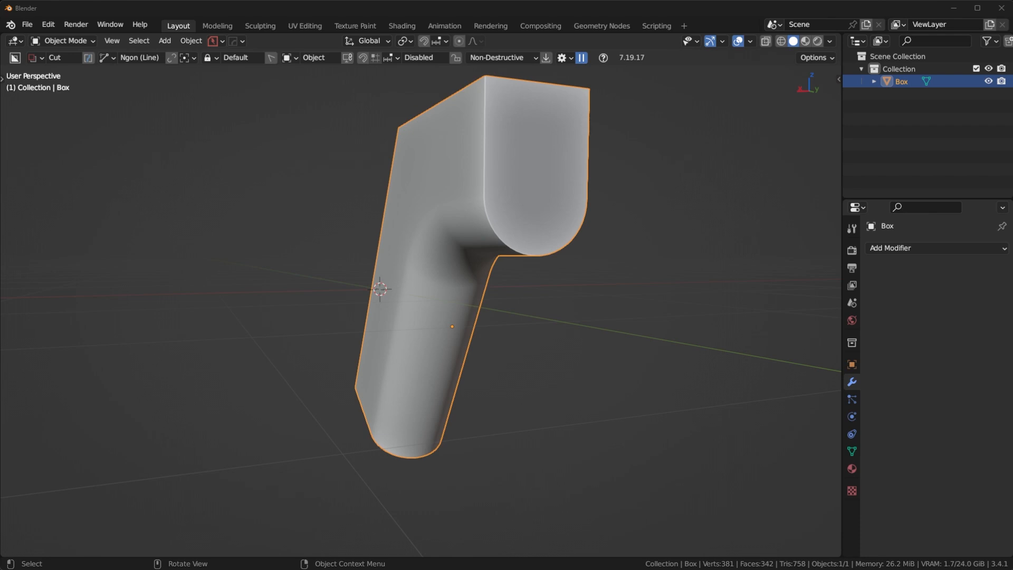
- Round the outer corner edge of the bend with a 0.347 m, 12-segment bevel and return to Object Mode
{"action": "middle_click_drag", "start_coordinate": [509, 353], "coordinate": [643, 399]}
{"action": "key", "text": "Tab"}
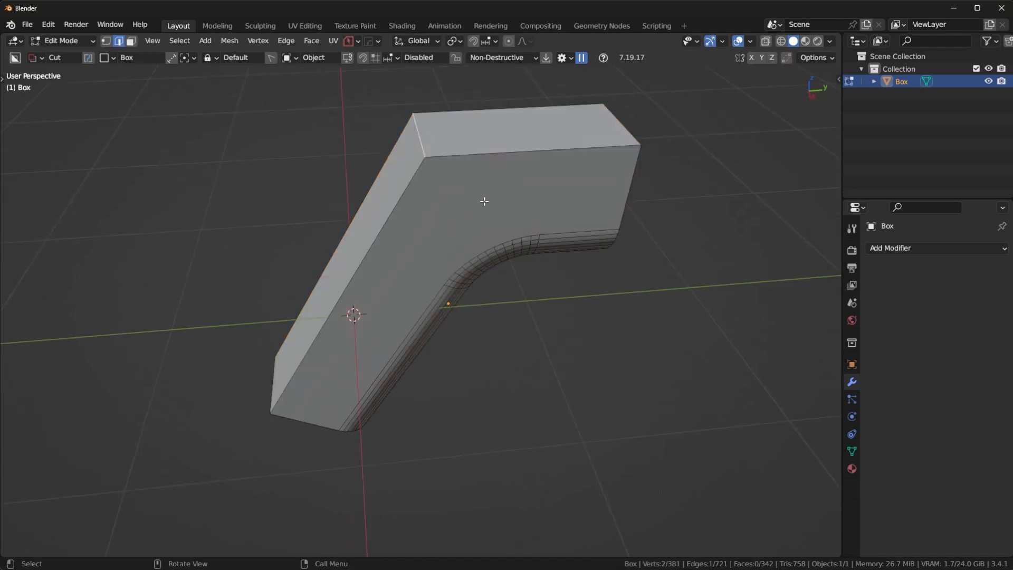
{"action": "key", "text": "KP_3"}
{"action": "key", "text": "ctrl+b"}
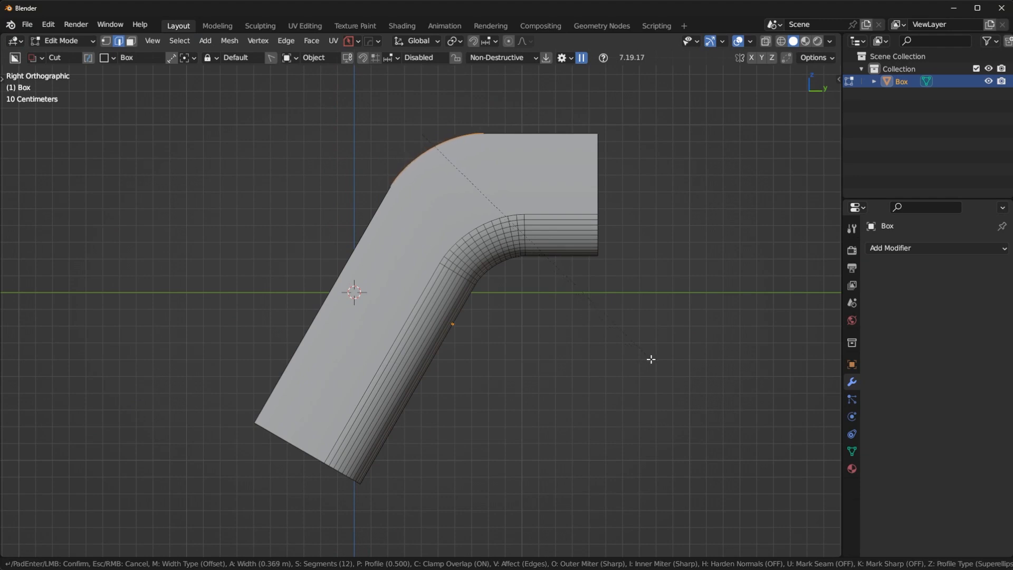
{"action": "left_click", "coordinate": [647, 357]}
{"action": "key", "text": "ctrl+Tab"}
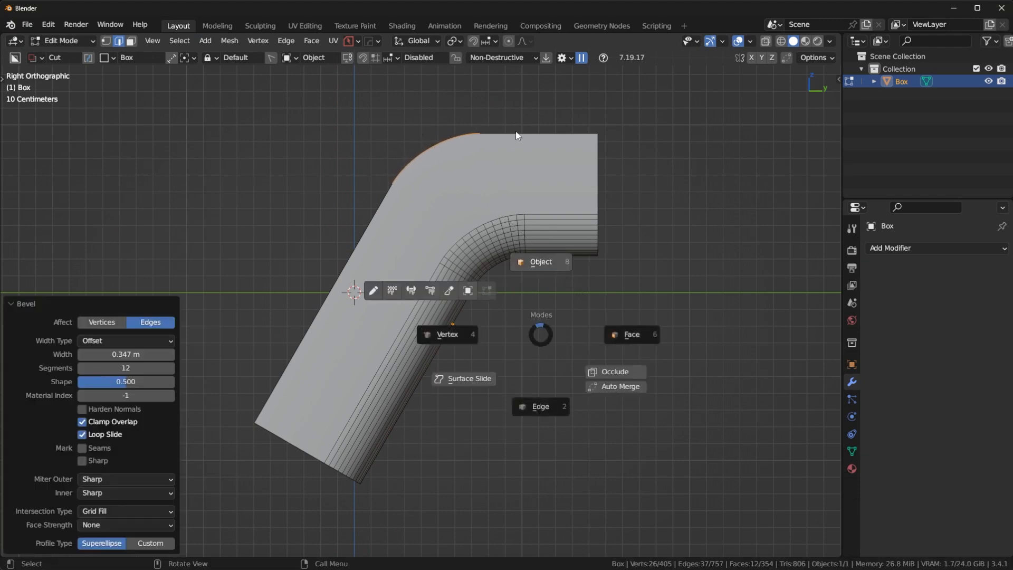
{"action": "left_click", "coordinate": [515, 149]}
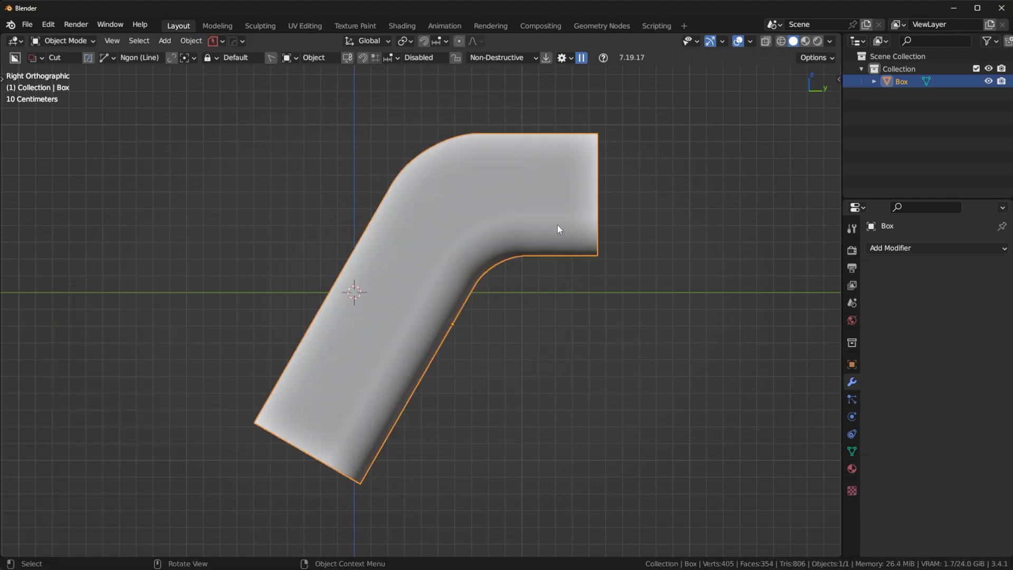
- Compare the part's silhouette with and without the outer corner bevel while viewport overlays are hidden
{"action": "left_click", "coordinate": [738, 42]}
{"action": "key", "text": "Tab"}
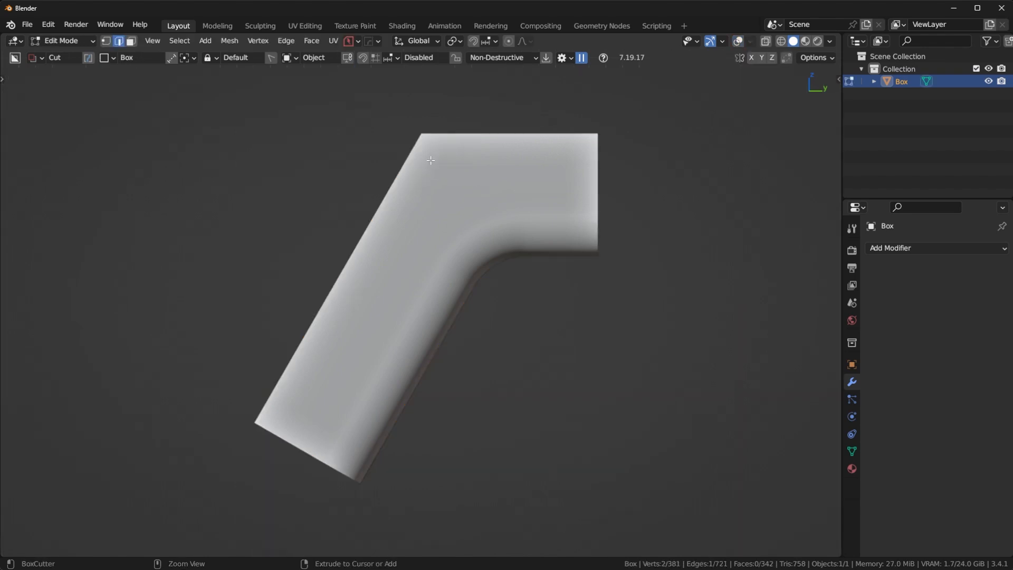
{"action": "key", "text": "ctrl+shift+z"}
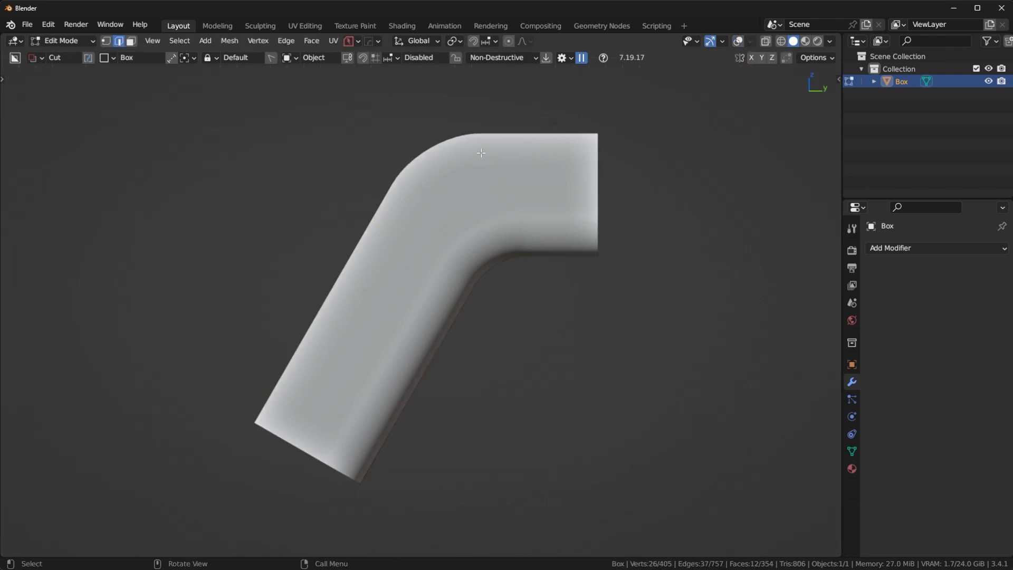
{"action": "left_click", "coordinate": [738, 42]}
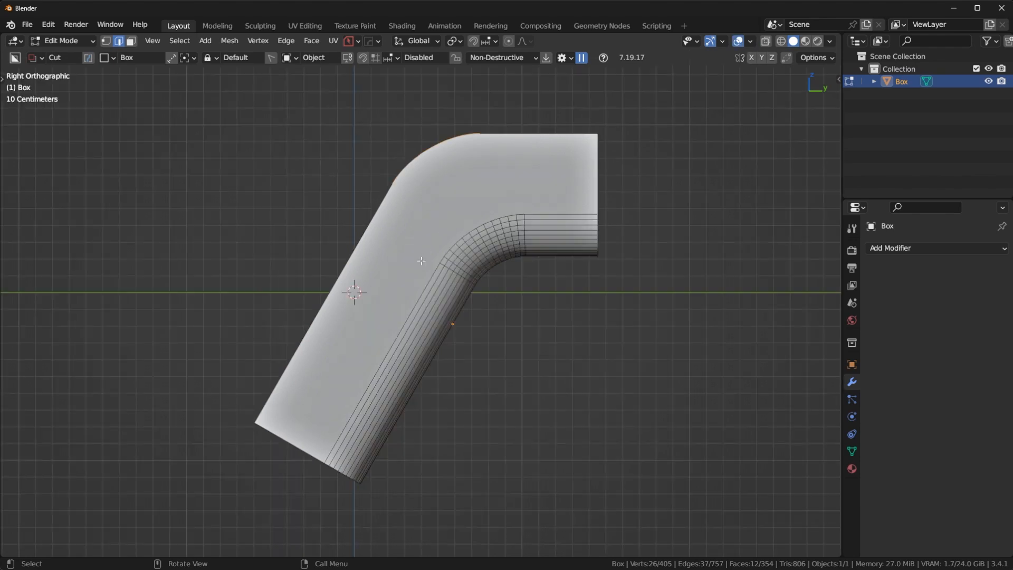
- Select the shortest-path edge chains along both sides of the rounded outer bend
{"action": "middle_click_drag", "start_coordinate": [350, 291], "coordinate": [490, 314]}
{"action": "left_click", "coordinate": [496, 119]}
{"action": "left_click", "coordinate": [402, 255], "text": "ctrl"}
{"action": "left_click", "coordinate": [456, 96], "text": "shift"}
{"action": "left_click", "coordinate": [333, 235], "text": "ctrl"}
{"action": "middle_click_drag", "start_coordinate": [562, 361], "coordinate": [522, 342]}
- Bevel the selected outer edge chains into a full round with 12 segments, clean up the mesh and inspect it from the right
{"action": "key", "text": "ctrl+b"}
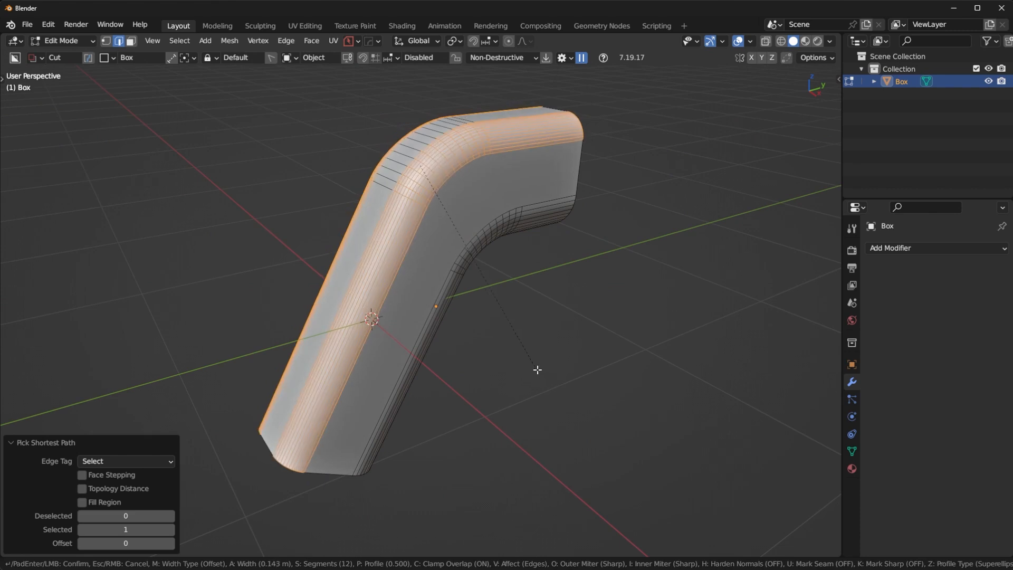
{"action": "left_click", "coordinate": [580, 380]}
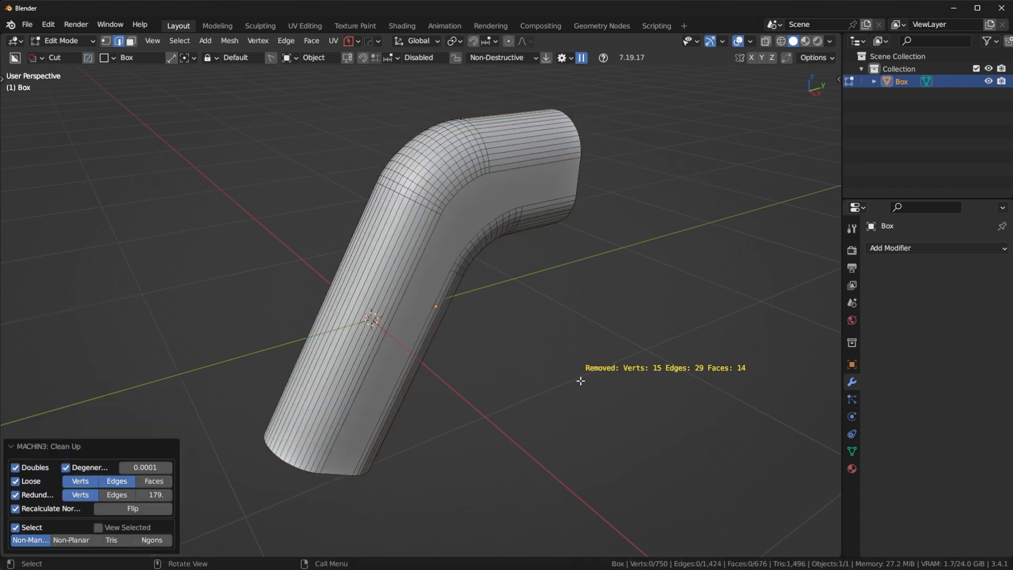
{"action": "key", "text": "Tab"}
{"action": "middle_click_drag", "start_coordinate": [572, 204], "coordinate": [570, 277]}
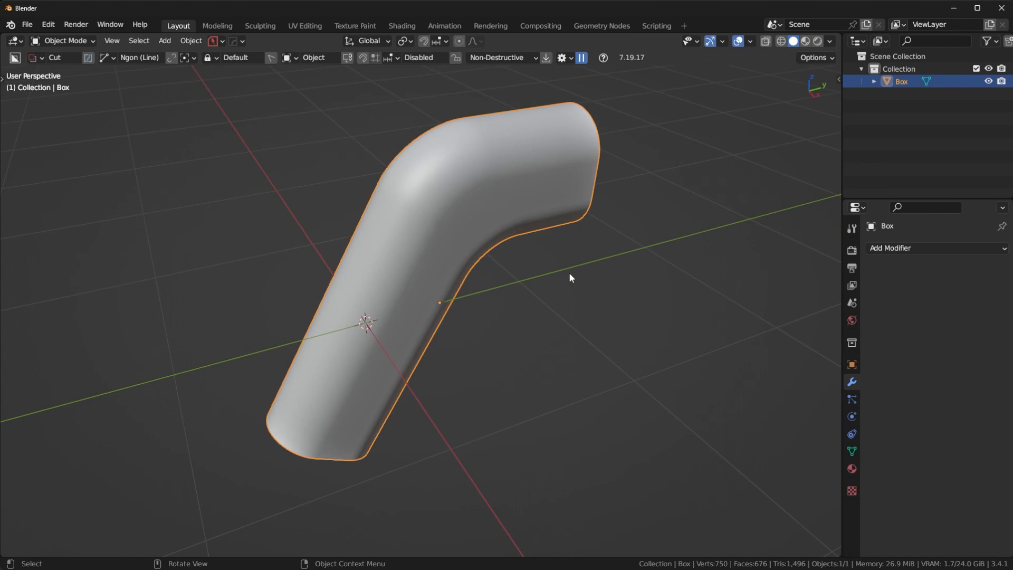
{"action": "key", "text": "KP_3"}
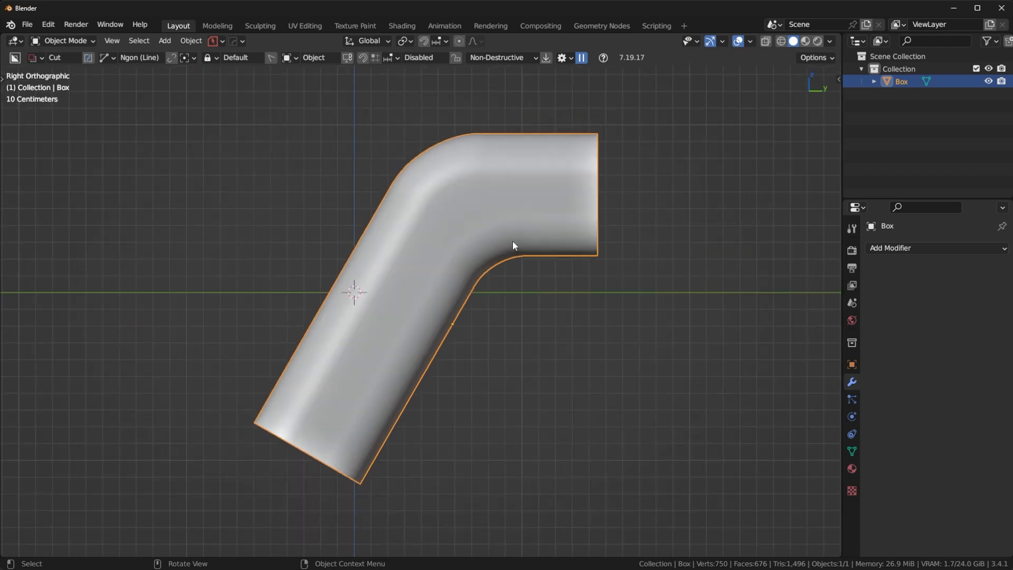
- Undo the mesh cleanup and the full-round bevel on the outer edge chains
{"action": "key", "text": "ctrl+z"}
{"action": "key", "text": "ctrl+z"}
{"action": "key", "text": "ctrl+z"}
{"action": "key", "text": "ctrl+z"}
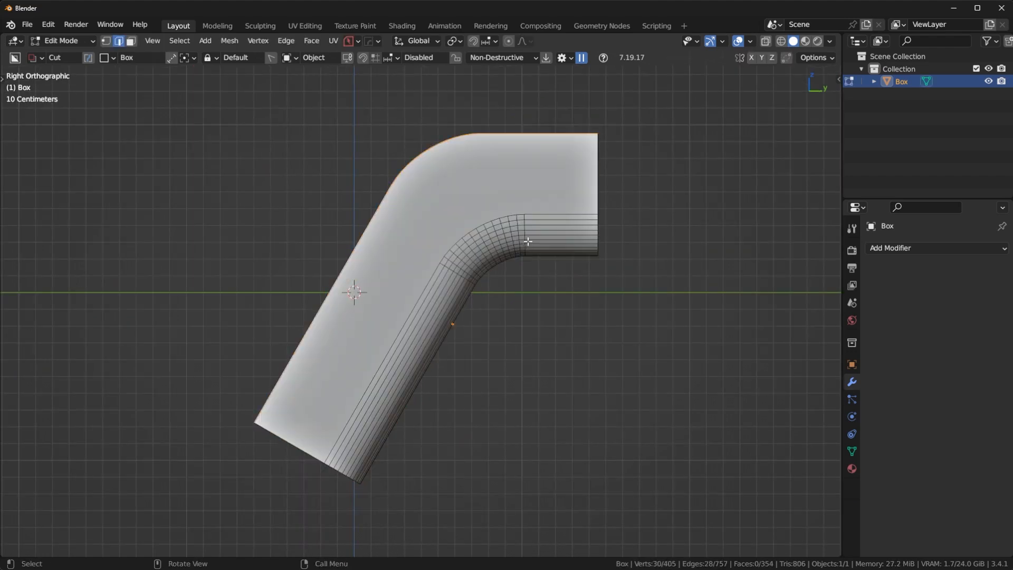
- Try a narrower 12-segment bevel of about 0.106 m on the outer edge chains and inspect the shading
{"action": "middle_click_drag", "start_coordinate": [526, 241], "coordinate": [572, 255]}
{"action": "key", "text": "ctrl+b"}
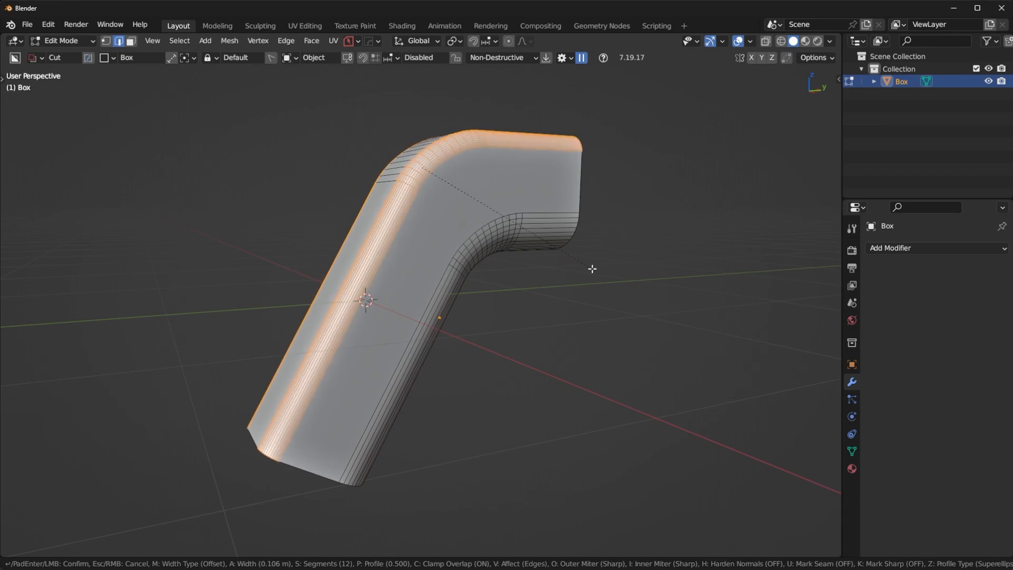
{"action": "left_click", "coordinate": [592, 269]}
{"action": "key", "text": "Tab"}
{"action": "middle_click_drag", "start_coordinate": [592, 268], "coordinate": [615, 306]}
{"action": "key", "text": "KP_3"}
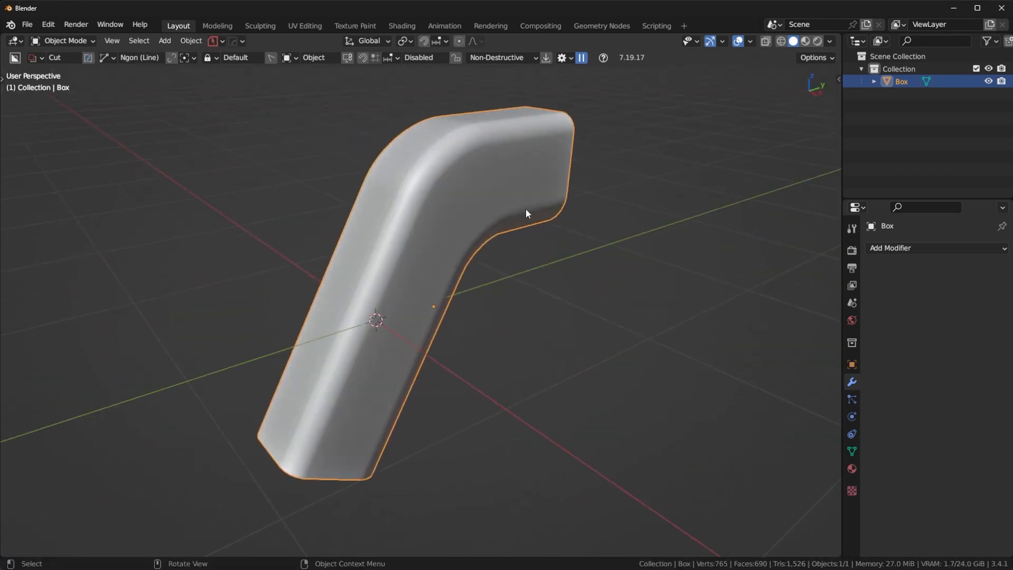
- Try another bevel width on the outer edge chains and inspect the part in Object Mode
{"action": "key", "text": "Tab"}
{"action": "key", "text": "ctrl+b"}
{"action": "left_click", "coordinate": [517, 284]}
{"action": "key", "text": "Tab"}
{"action": "middle_click_drag", "start_coordinate": [530, 181], "coordinate": [558, 230]}
- Bevel the outer edge chains with a width of 0.372 m and 12 segments, clean up the mesh and return to Object Mode
{"action": "key", "text": "Tab"}
{"action": "key", "text": "ctrl+b"}
{"action": "left_click", "coordinate": [589, 298]}
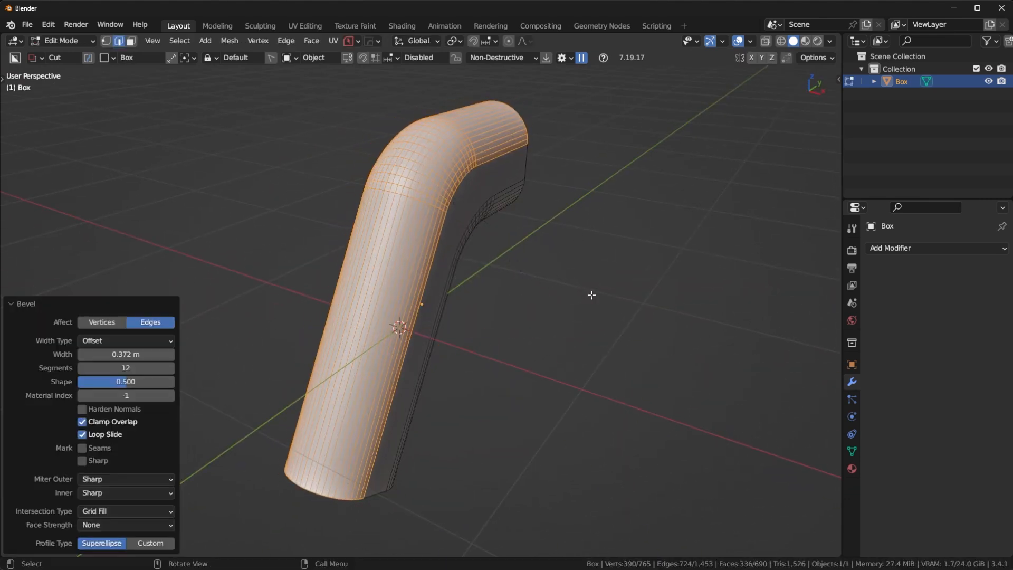
{"action": "key", "text": "3"}
{"action": "key", "text": "Tab"}
{"action": "middle_click_drag", "start_coordinate": [604, 153], "coordinate": [554, 243]}
{"action": "key", "text": "KP_3"}
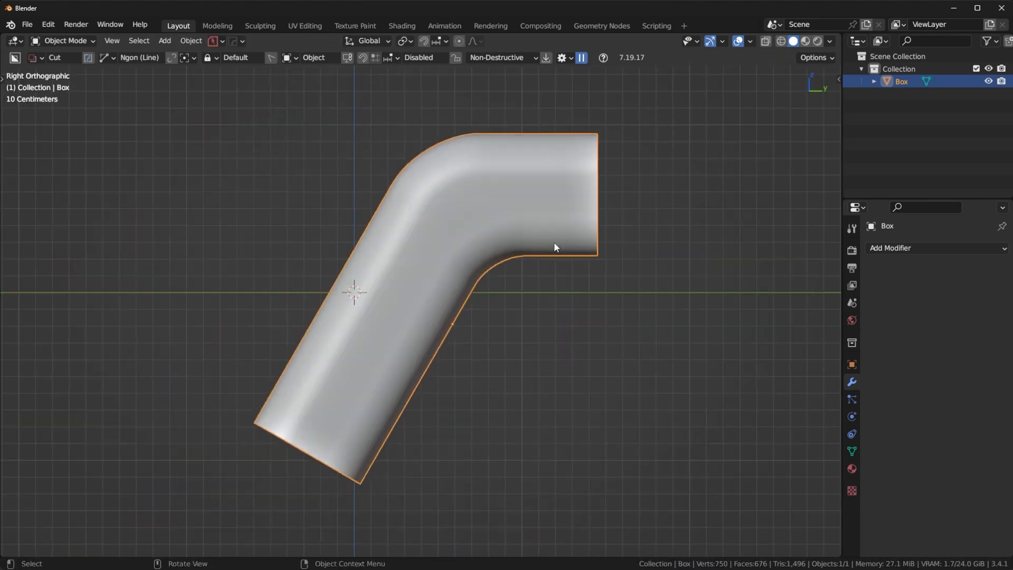
{"action": "middle_click_drag", "start_coordinate": [512, 269], "coordinate": [563, 253]}
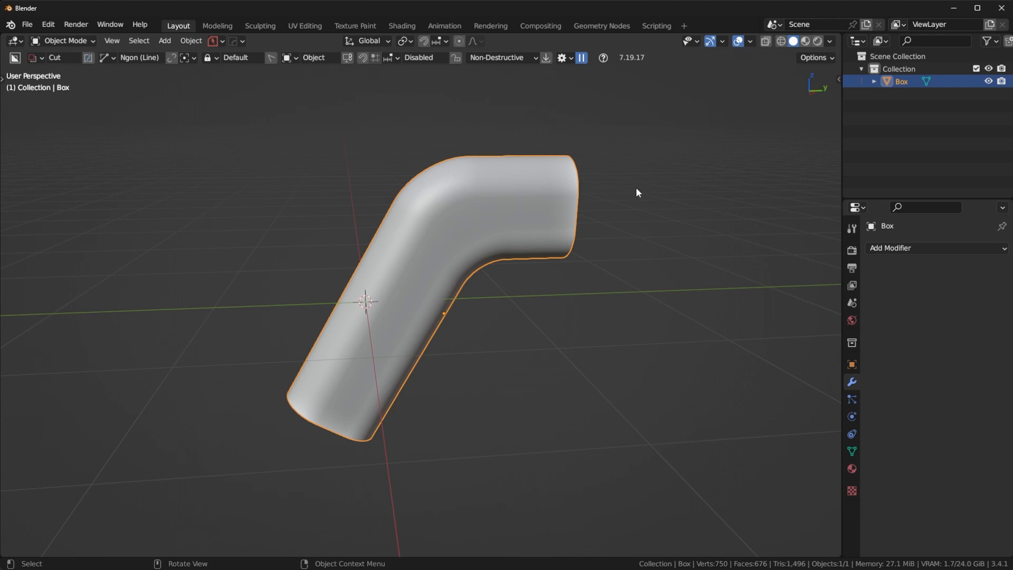
{"action": "middle_click_drag", "start_coordinate": [648, 225], "coordinate": [445, 219]}
{"action": "mouse_move", "coordinate": [513, 236]}
{"action": "middle_mouse_down"}
{"action": "mouse_move", "coordinate": [544, 223]}
{"action": "mouse_move", "coordinate": [517, 230]}
{"action": "middle_mouse_up"}
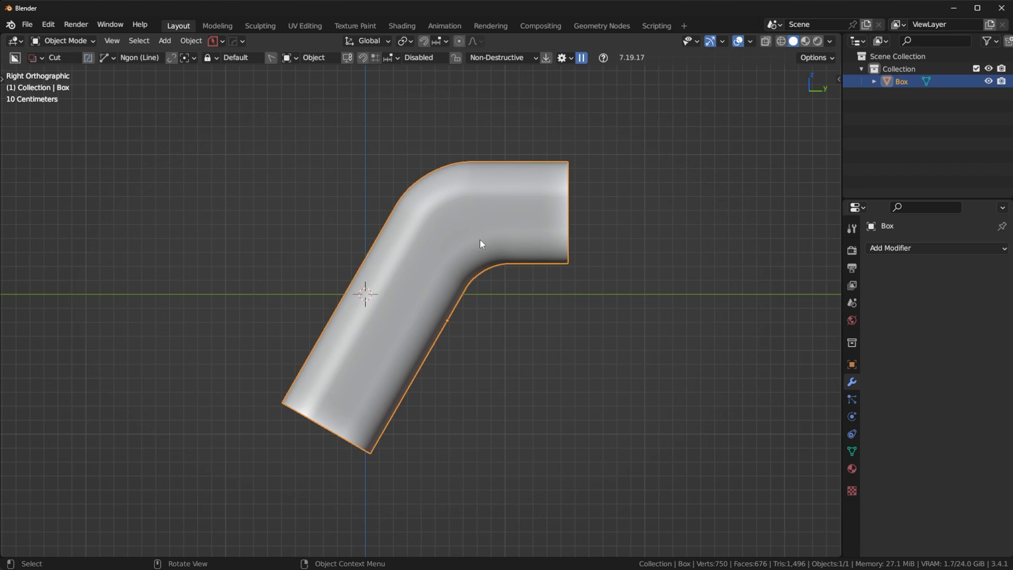
- Add a cube, scale it down and place it just outside the part's inner bend in the right view
{"action": "middle_click_drag", "start_coordinate": [516, 226], "coordinate": [539, 230]}
{"action": "key", "text": "KP_3"}
{"action": "key", "text": "shift+a"}
{"action": "mouse_move", "coordinate": [628, 118]}
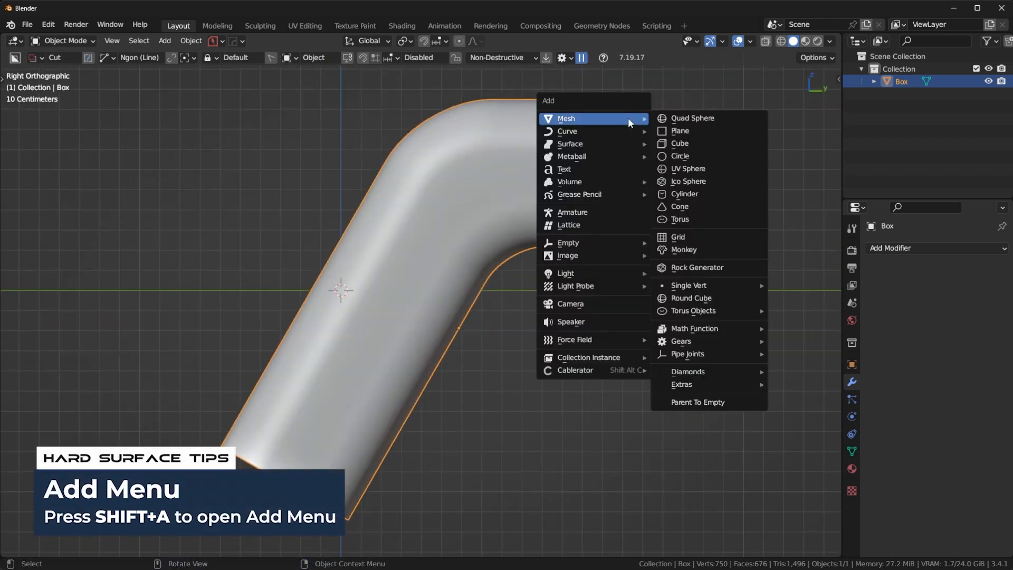
{"action": "left_click", "coordinate": [692, 134]}
{"action": "key", "text": "s"}
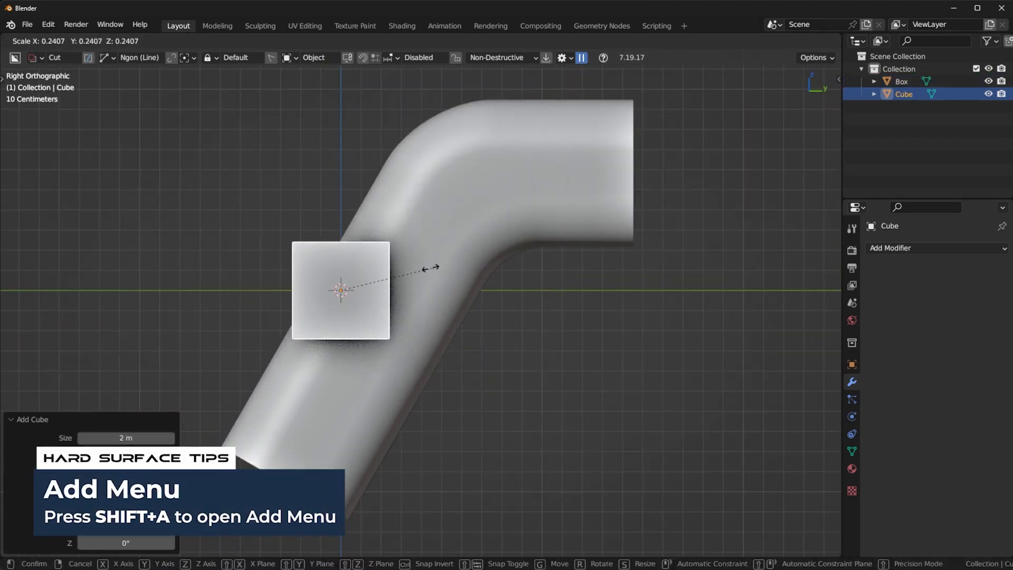
{"action": "left_click", "coordinate": [423, 268]}
{"action": "key", "text": "g"}
{"action": "left_click", "coordinate": [584, 245]}
{"action": "key", "text": "s"}
{"action": "left_click", "coordinate": [594, 260]}
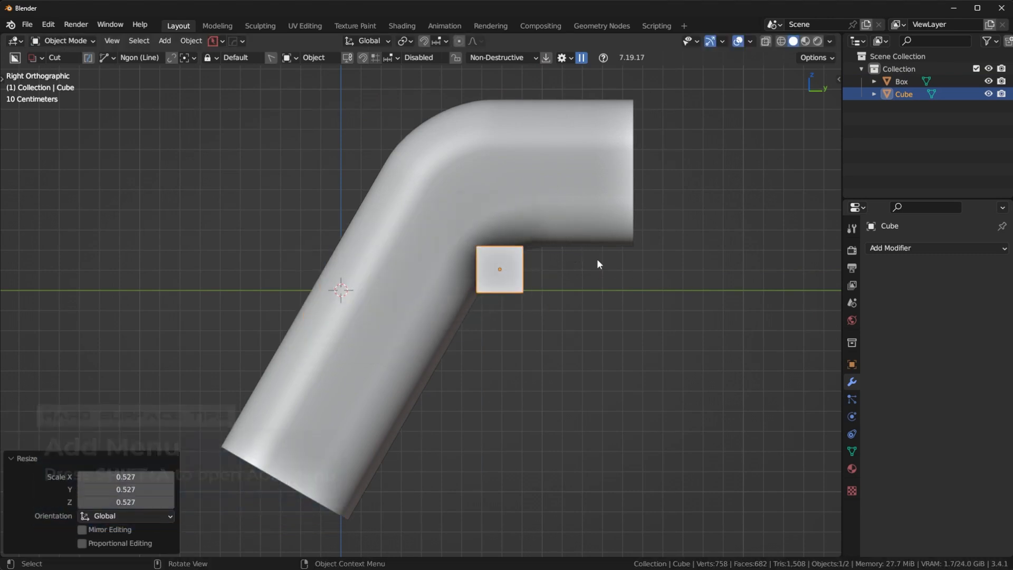
- Snap the bent part to the 3D cursor at the world origin
{"action": "middle_click_drag", "start_coordinate": [597, 264], "coordinate": [559, 285]}
{"action": "key", "text": "KP_5"}
{"action": "key", "text": "KP_3"}
{"action": "left_click", "coordinate": [544, 229]}
{"action": "middle_click_drag", "start_coordinate": [544, 232], "coordinate": [609, 351]}
{"action": "key", "text": "shift+s"}
{"action": "left_click", "coordinate": [603, 289]}
- Move the cube about -0.654 m in Y and 0.154 m in Z so it overlaps the inner bend
{"action": "middle_click_drag", "start_coordinate": [602, 290], "coordinate": [448, 259]}
{"action": "left_click", "coordinate": [497, 279]}
{"action": "key", "text": "KP_3"}
{"action": "key", "text": "g"}
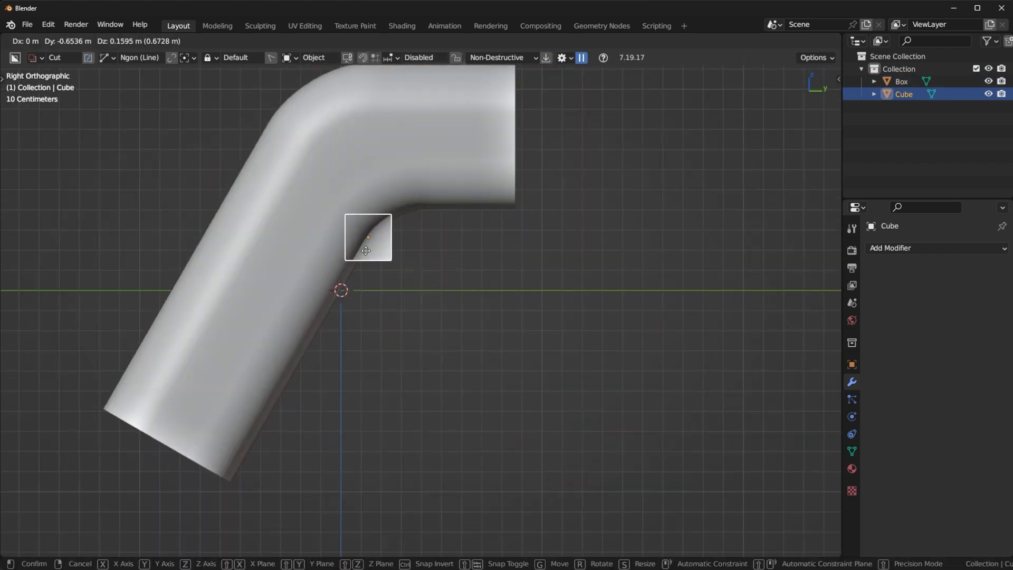
{"action": "left_click", "coordinate": [365, 252]}
{"action": "middle_click_drag", "start_coordinate": [366, 251], "coordinate": [549, 304]}
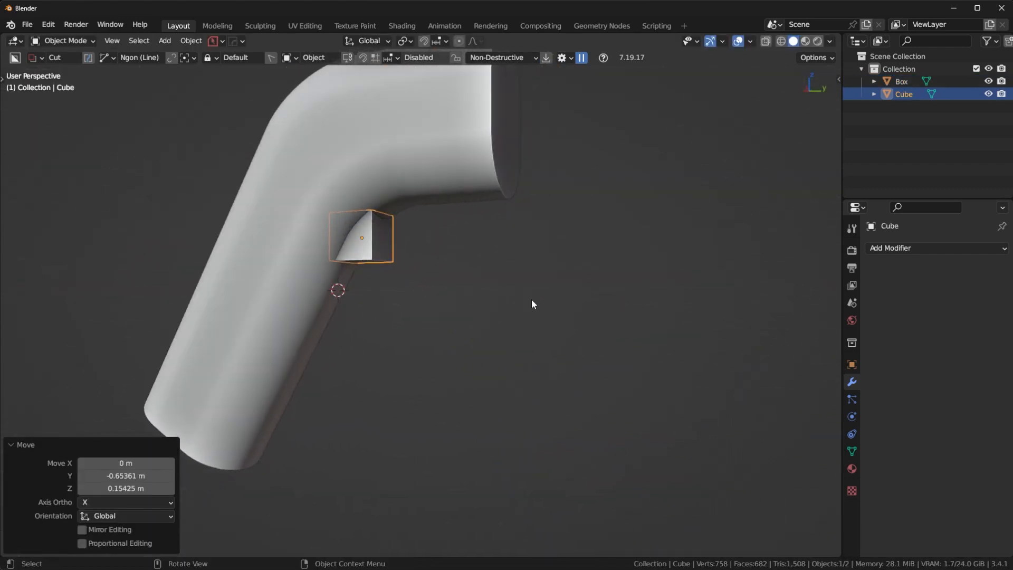
- Stretch the cube along Z by a factor of about 2.58 and deselect it
{"action": "key", "text": "KP_5"}
{"action": "key", "text": "KP_3"}
{"action": "key", "text": "s"}
{"action": "key", "text": "z"}
{"action": "left_click", "coordinate": [710, 269]}
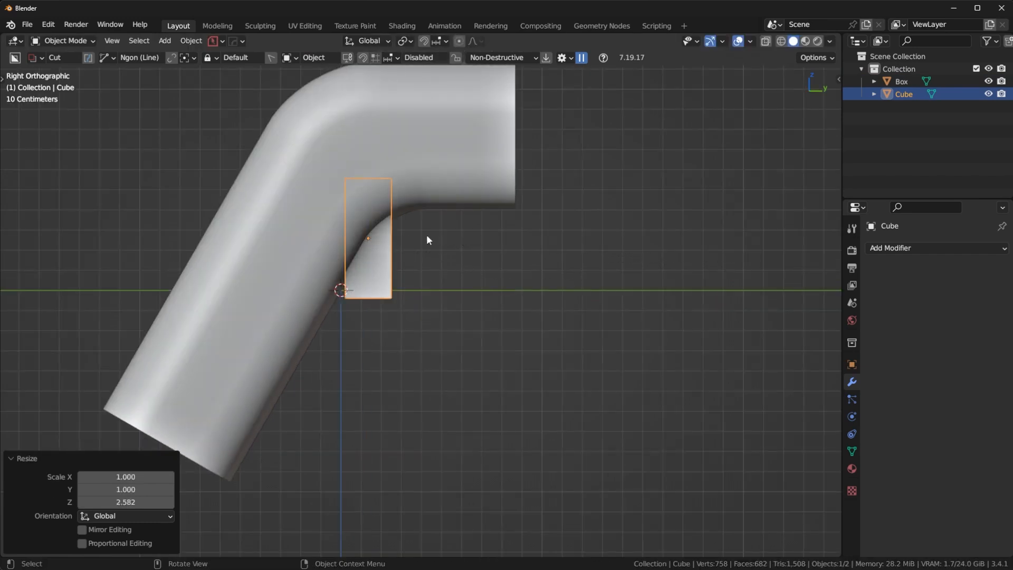
{"action": "left_click", "coordinate": [501, 279]}
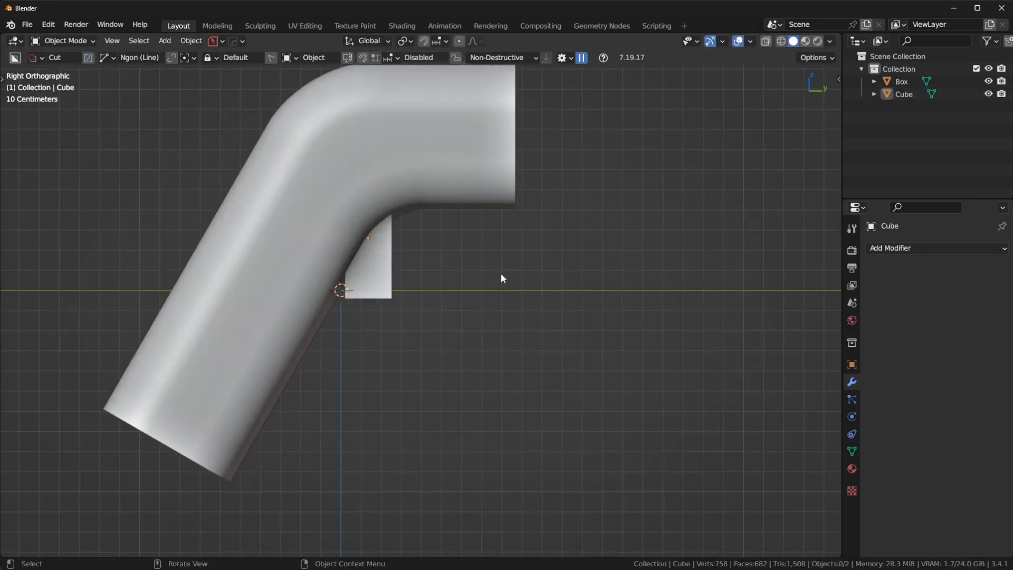
- Adjust the stretched cube's position in the inner bend until it overlaps the angled arm and protrudes below the bend
{"action": "left_click", "coordinate": [389, 261]}
{"action": "key", "text": "g"}
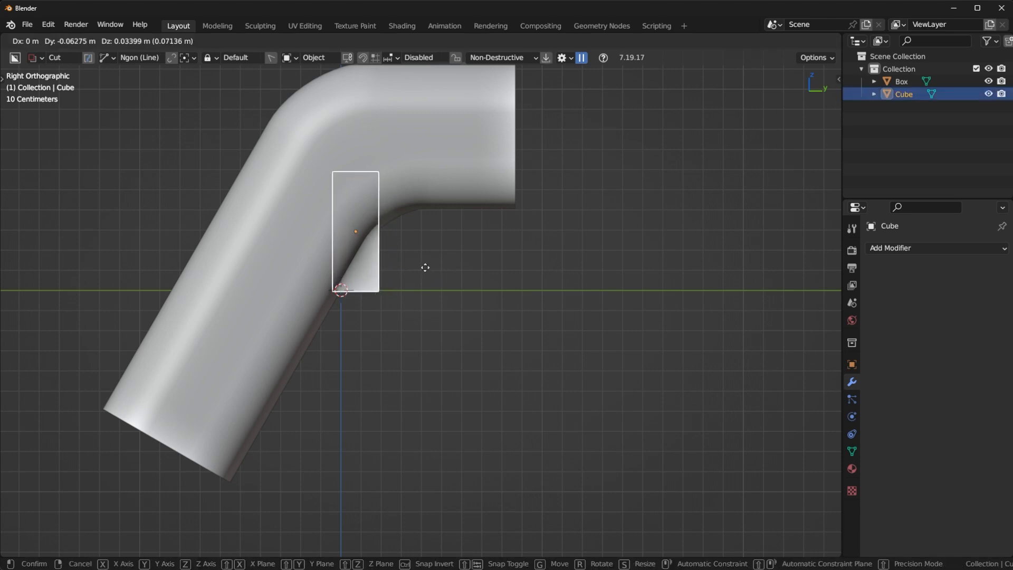
{"action": "left_click", "coordinate": [425, 267]}
{"action": "left_click", "coordinate": [654, 272]}
{"action": "left_click", "coordinate": [368, 271]}
{"action": "key", "text": "g"}
{"action": "left_click", "coordinate": [388, 282]}
{"action": "left_click", "coordinate": [524, 299]}
{"action": "middle_click_drag", "start_coordinate": [524, 299], "coordinate": [502, 302]}
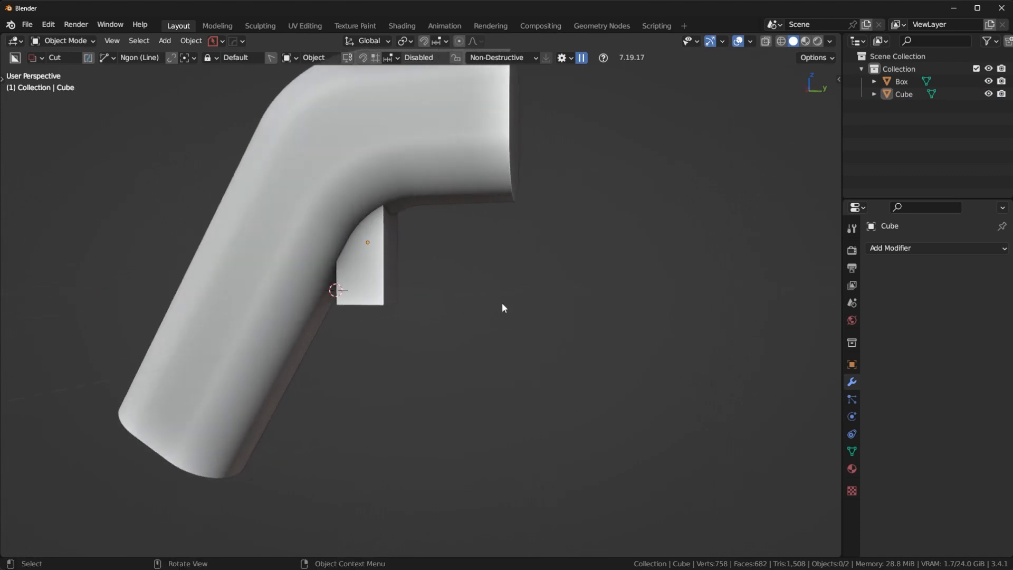
{"action": "key", "text": "KP_3"}
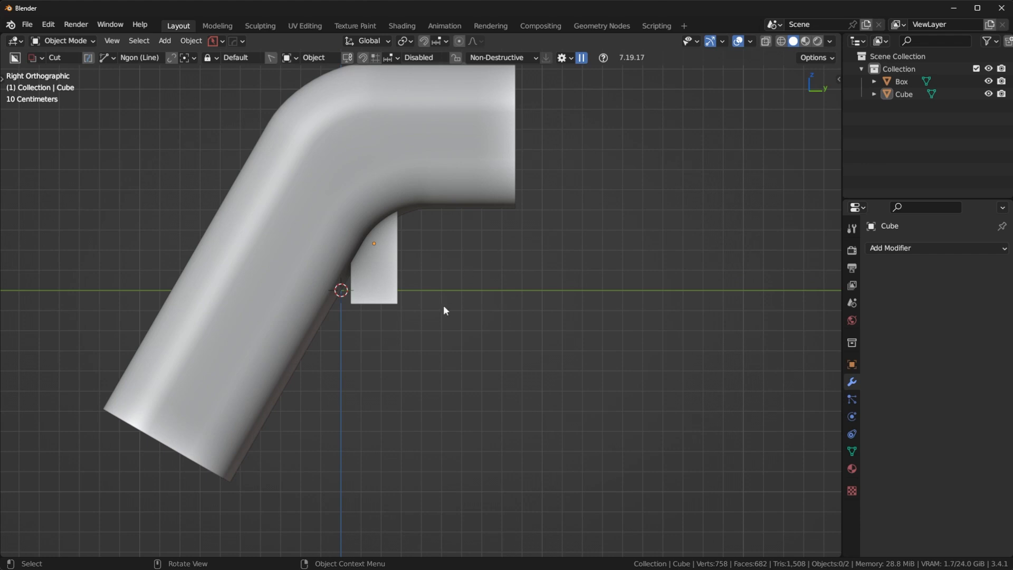
- Tilt the cube about 13° toward the angled arm, scale it to 0.924 and nudge it into the inner bend
{"action": "left_click", "coordinate": [417, 261]}
{"action": "key", "text": "r"}
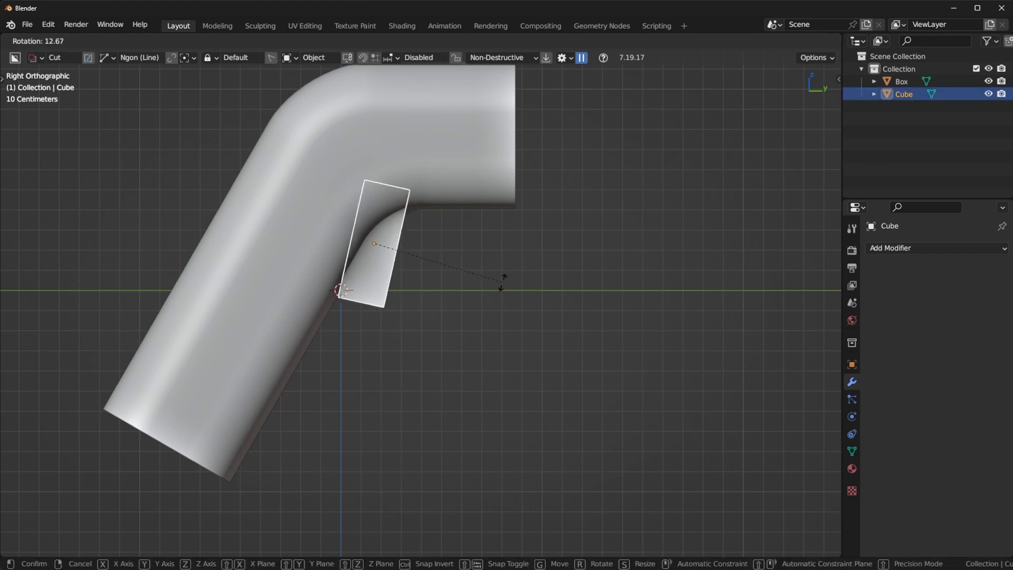
{"action": "left_click", "coordinate": [499, 281]}
{"action": "key", "text": "s"}
{"action": "left_click", "coordinate": [537, 280]}
{"action": "key", "text": "g"}
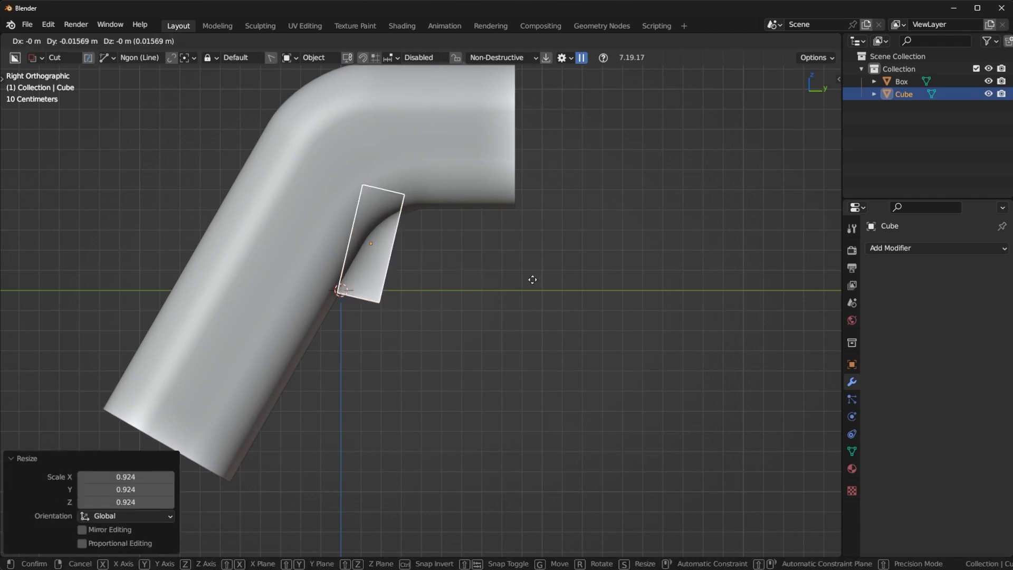
{"action": "left_click", "coordinate": [528, 280]}
- Widen the cube along its local Y axis by a factor of 1.173 and check its fit against the part
{"action": "key", "text": "s"}
{"action": "key", "text": "x"}
{"action": "key", "text": "x"}
{"action": "key", "text": "y"}
{"action": "key", "text": "y"}
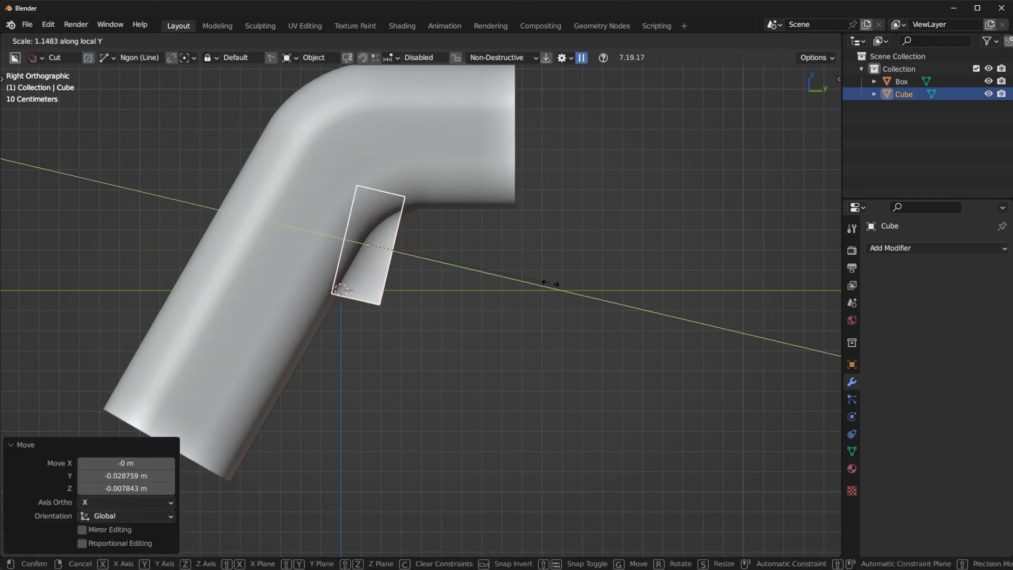
{"action": "left_click", "coordinate": [551, 286]}
{"action": "middle_click_drag", "start_coordinate": [541, 286], "coordinate": [406, 264]}
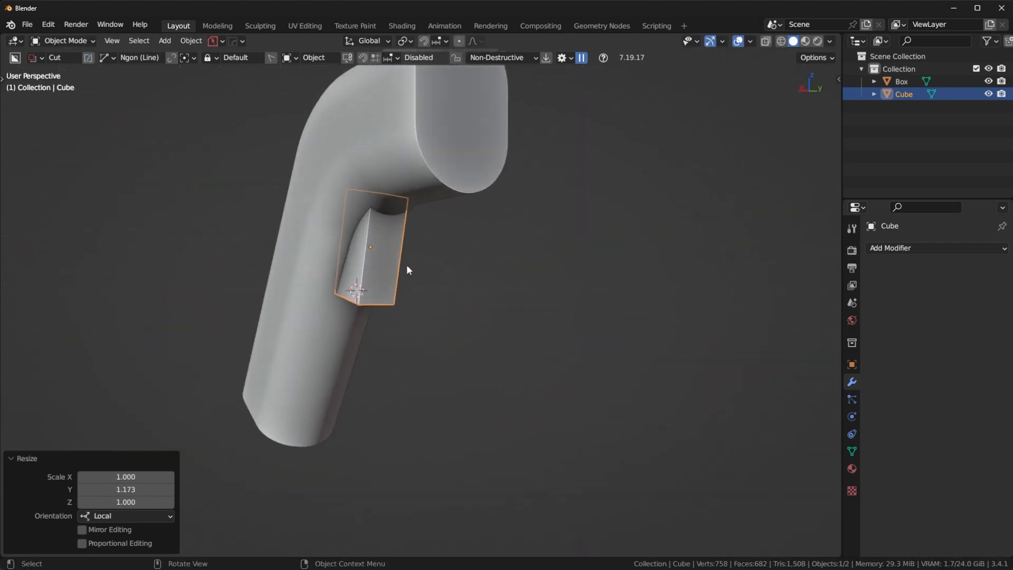
{"action": "key", "text": "KP_3"}
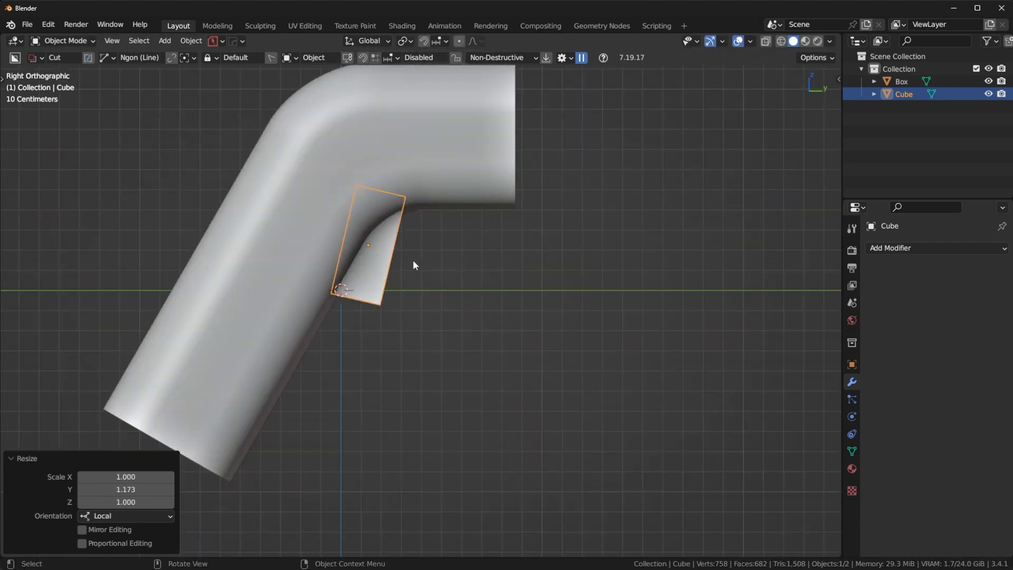
- Try other tilt angles for the cube with overlays hidden, including a 14.5° rotation, and restore its orientation and the overlays
{"action": "left_click", "coordinate": [737, 43]}
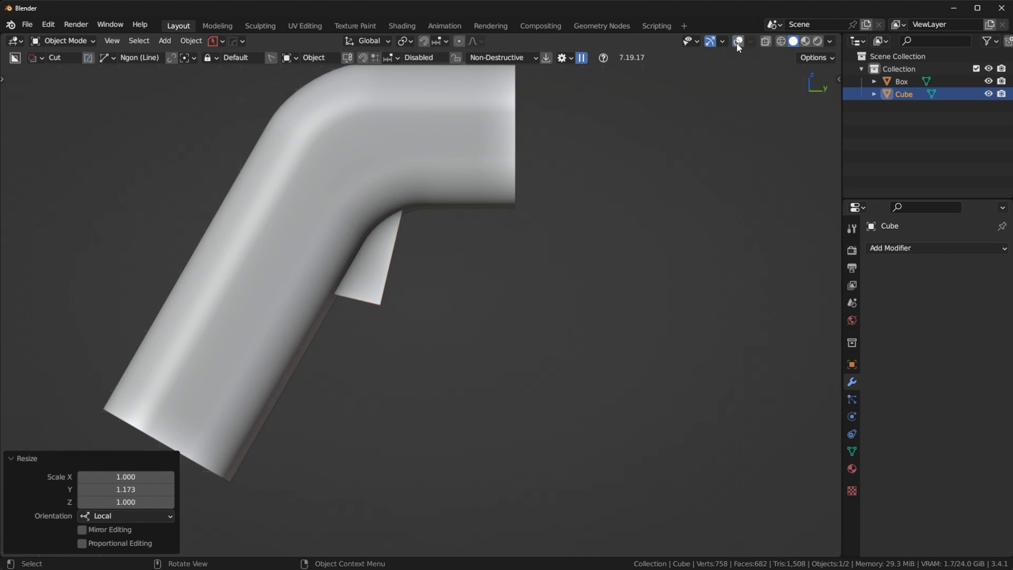
{"action": "key", "text": "r"}
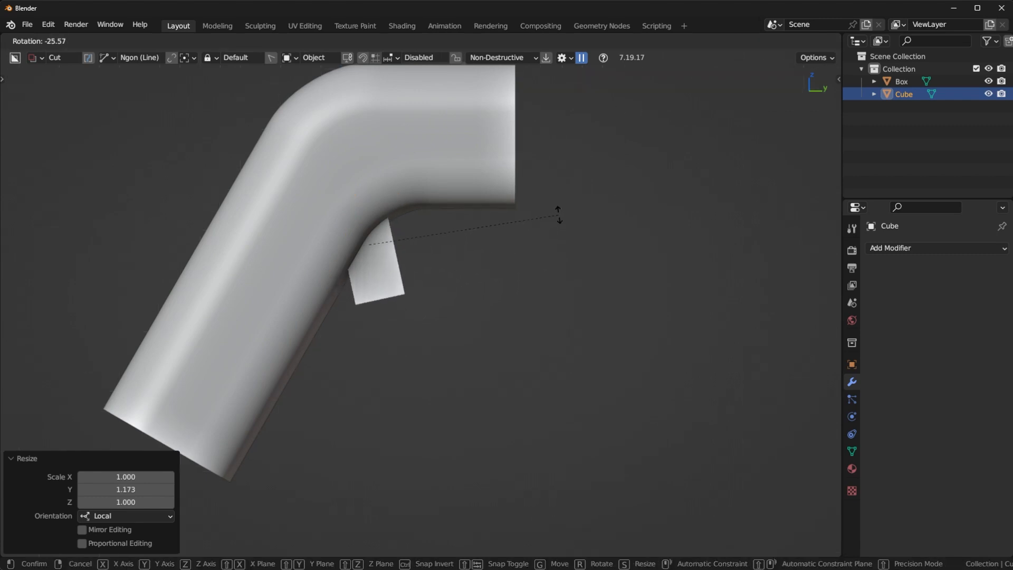
{"action": "left_click", "coordinate": [560, 218]}
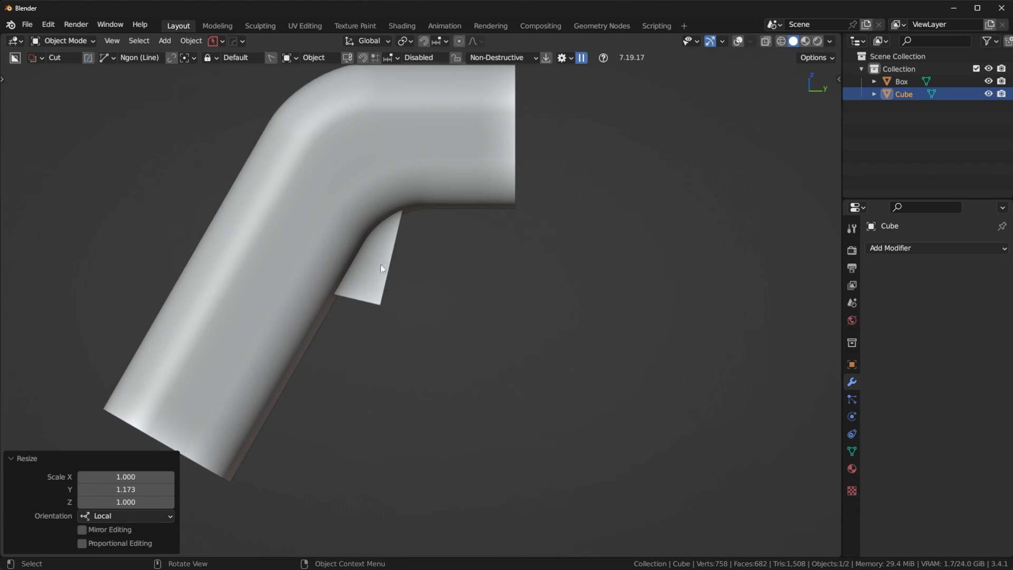
{"action": "key", "text": "r"}
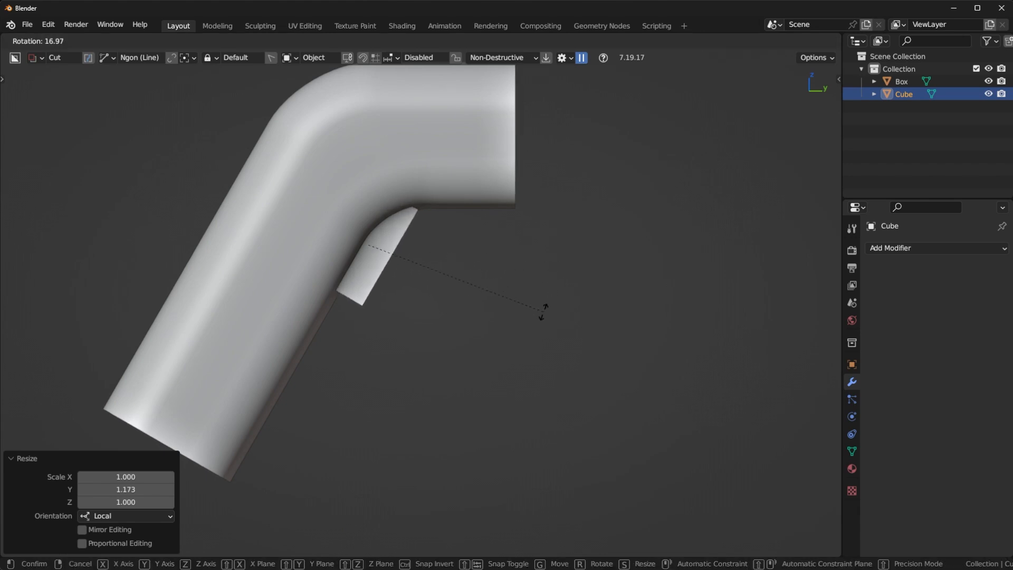
{"action": "left_click", "coordinate": [528, 309]}
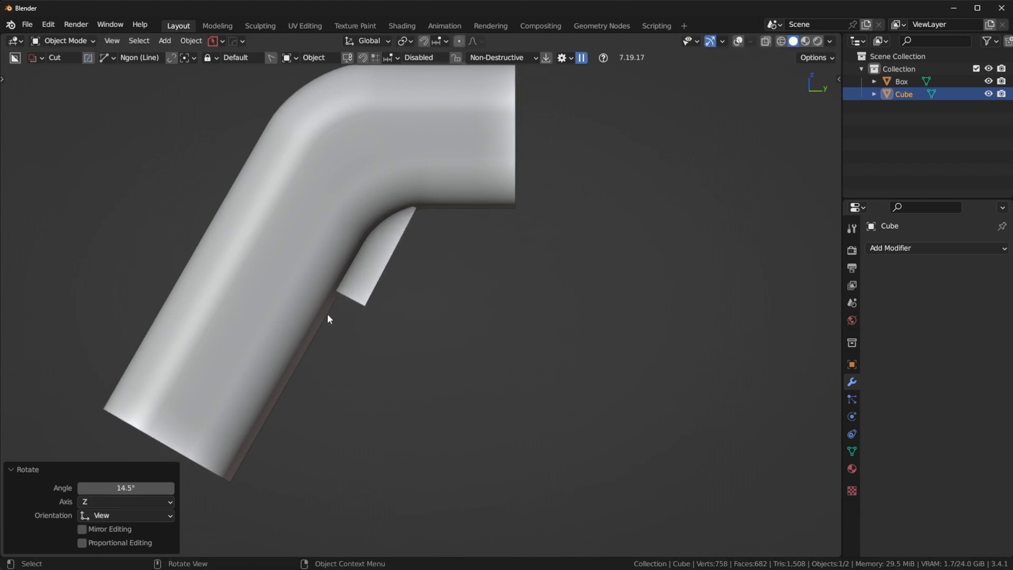
{"action": "key", "text": "ctrl+z"}
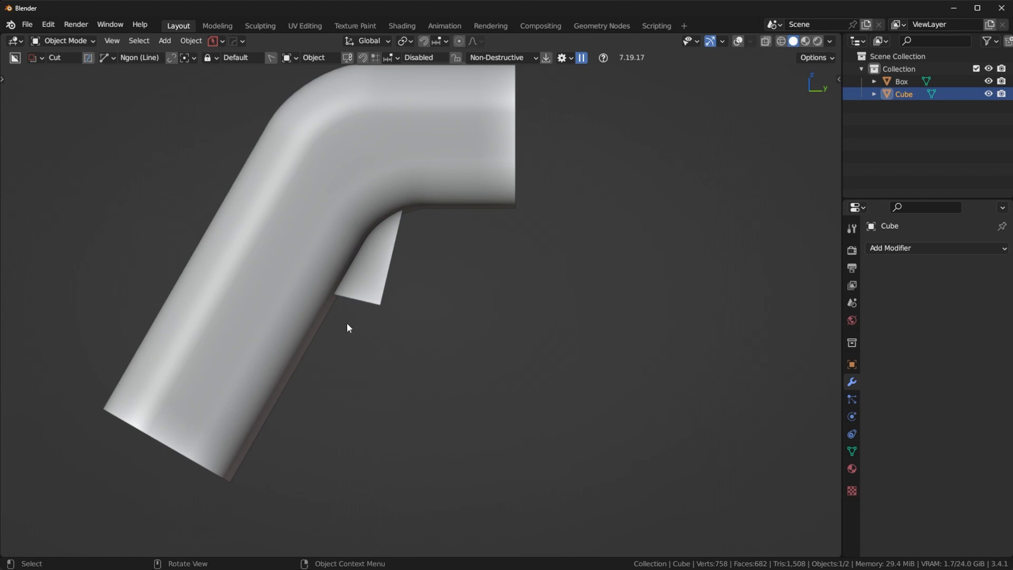
{"action": "left_click", "coordinate": [737, 41]}
- Apply the cube's rotation and scale
{"action": "middle_click_drag", "start_coordinate": [465, 266], "coordinate": [430, 275]}
{"action": "key", "text": "ctrl+a"}
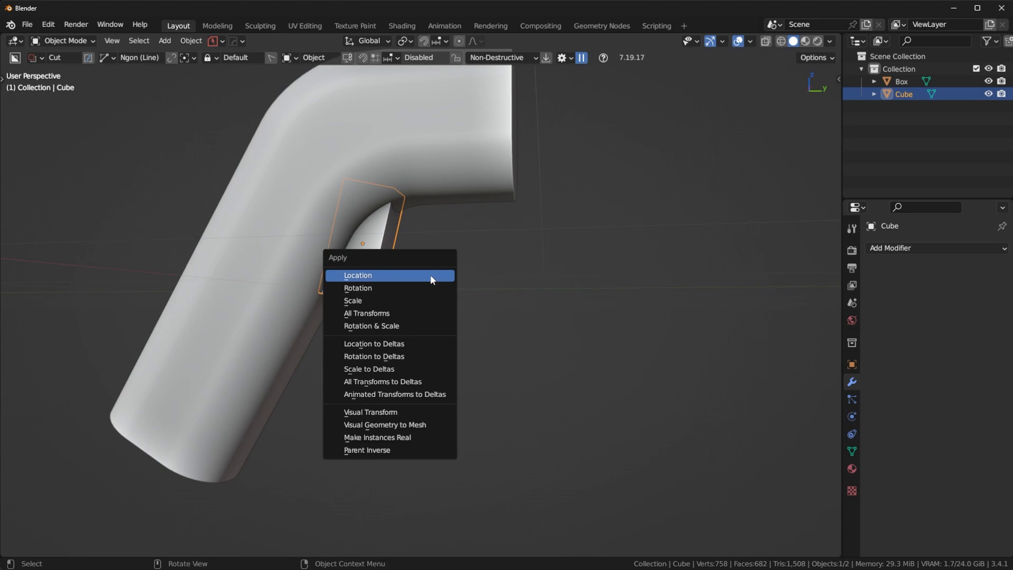
{"action": "left_click", "coordinate": [413, 327]}
- Chamfer the cube's lower outer edge with a single-segment bevel about 0.128 m wide
{"action": "key", "text": "Tab"}
{"action": "left_click", "coordinate": [372, 304]}
{"action": "scroll", "coordinate": [410, 301], "scroll_direction": "up", "scroll_amount": 4}
{"action": "key", "text": "ctrl+b"}
{"action": "scroll", "coordinate": [476, 317], "scroll_direction": "up", "scroll_amount": 5}
{"action": "scroll", "coordinate": [489, 319], "scroll_direction": "down", "scroll_amount": 5}
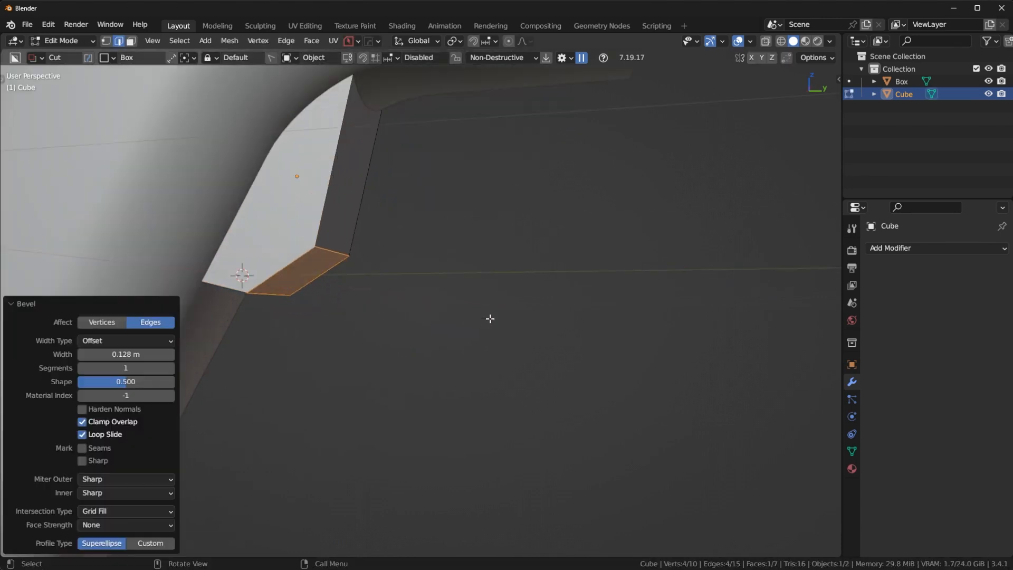
{"action": "left_click", "coordinate": [490, 319]}
{"action": "key", "text": "Tab"}
- Round both edges of the cube's chamfer with a 6-segment bevel about 0.029 m wide
{"action": "scroll", "coordinate": [467, 230], "scroll_direction": "down", "scroll_amount": 4}
{"action": "middle_click_drag", "start_coordinate": [467, 230], "coordinate": [371, 219]}
{"action": "scroll", "coordinate": [372, 221], "scroll_direction": "up", "scroll_amount": 4}
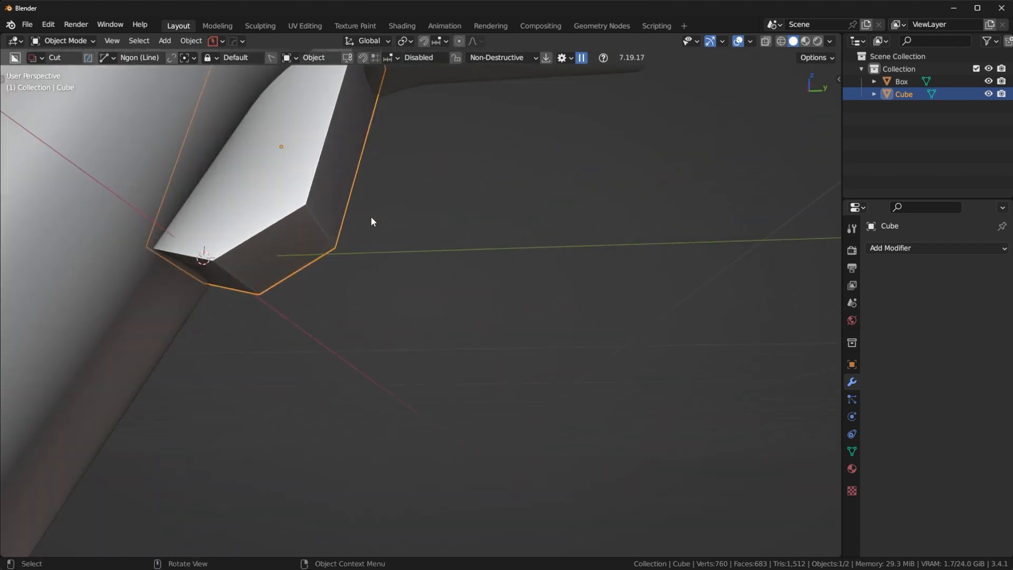
{"action": "key", "text": "Tab"}
{"action": "left_click", "coordinate": [316, 226], "text": "alt"}
{"action": "key", "text": "ctrl+b"}
{"action": "scroll", "coordinate": [448, 265], "scroll_direction": "up", "scroll_amount": 3}
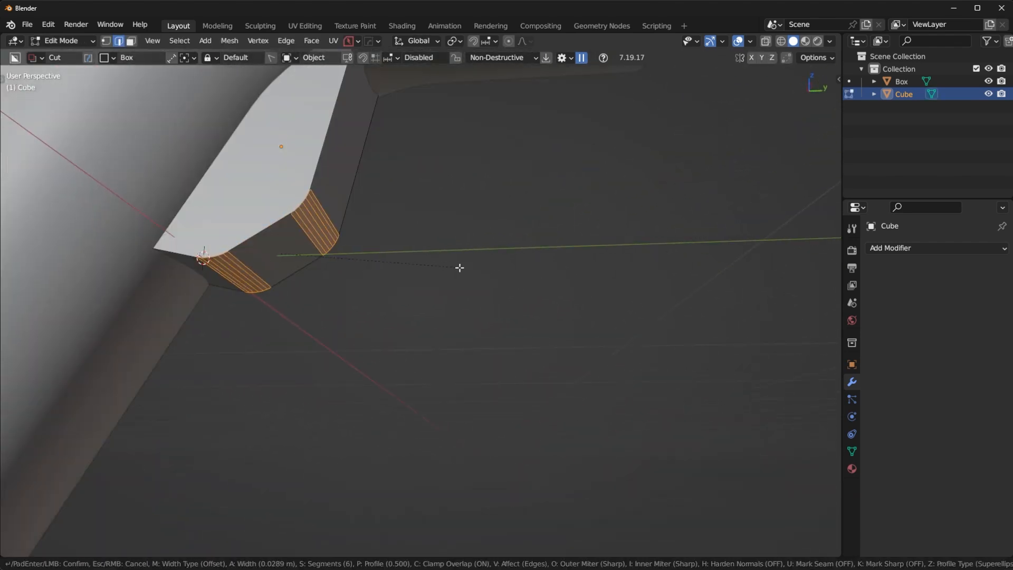
{"action": "left_click", "coordinate": [459, 267]}
{"action": "key", "text": "Tab"}
- Shade the cube with Auto Smooth at 30° and inspect the combined shape with the overlays hidden
{"action": "key", "text": "KP_3"}
{"action": "right_click", "coordinate": [434, 167]}
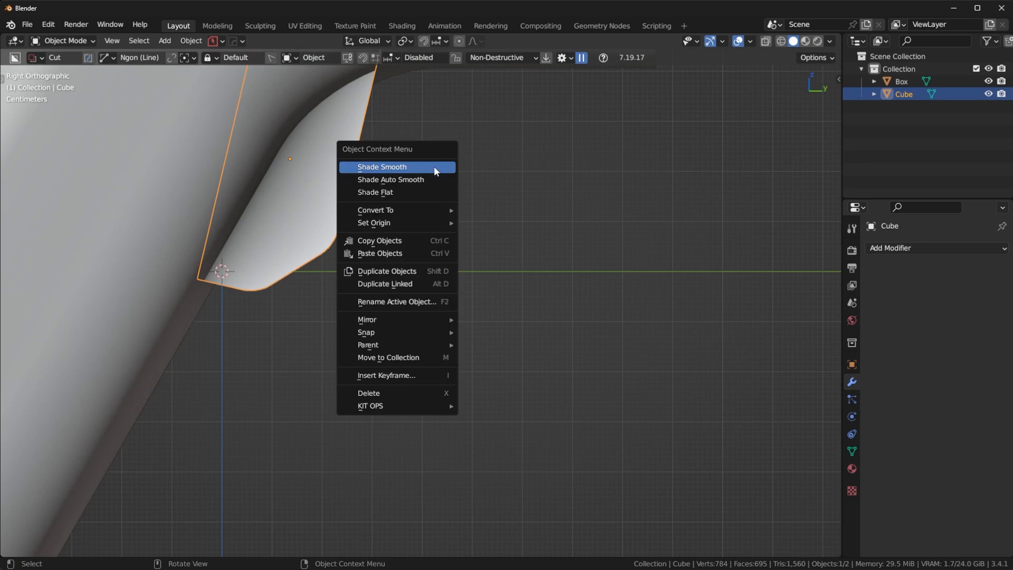
{"action": "left_click", "coordinate": [436, 178]}
{"action": "scroll", "coordinate": [538, 176], "scroll_direction": "down", "scroll_amount": 8}
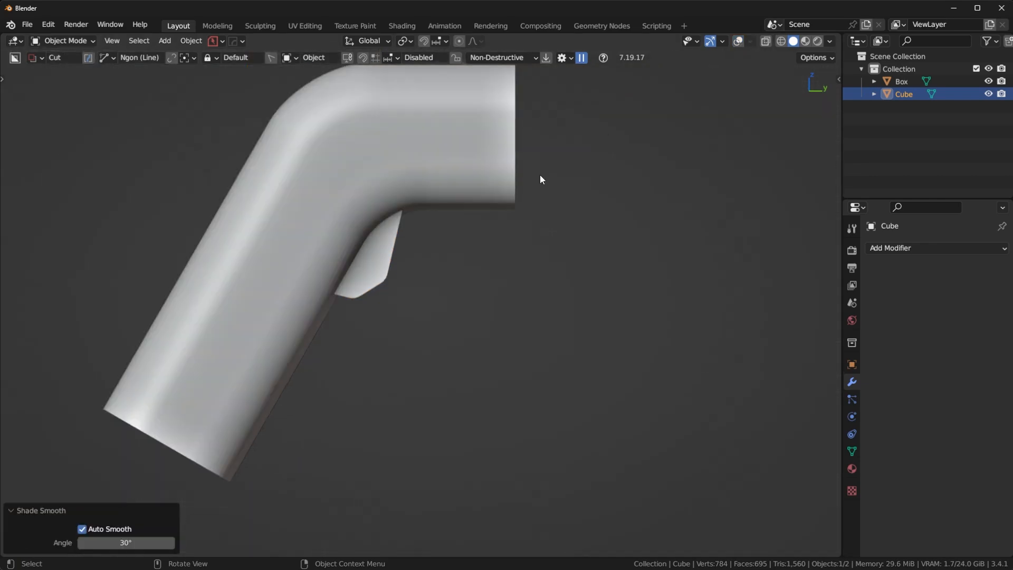
{"action": "middle_click_drag", "start_coordinate": [470, 229], "coordinate": [258, 368]}
{"action": "middle_click_drag", "start_coordinate": [575, 244], "coordinate": [459, 271]}
{"action": "left_click", "coordinate": [738, 42]}
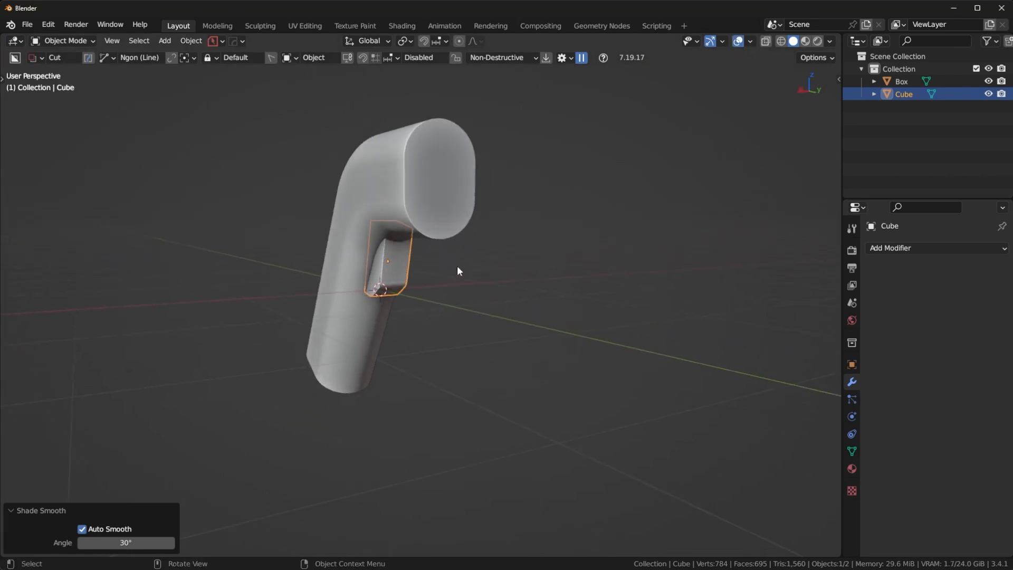
- Examine where the beveled cube meets the bent part, especially its sharp upper side edge and the curved intersection line
{"action": "middle_click_drag", "start_coordinate": [458, 265], "coordinate": [413, 223]}
{"action": "scroll", "coordinate": [411, 225], "scroll_direction": "up", "scroll_amount": 6}
{"action": "left_click", "coordinate": [410, 226]}
{"action": "middle_click_drag", "start_coordinate": [346, 195], "coordinate": [457, 316]}
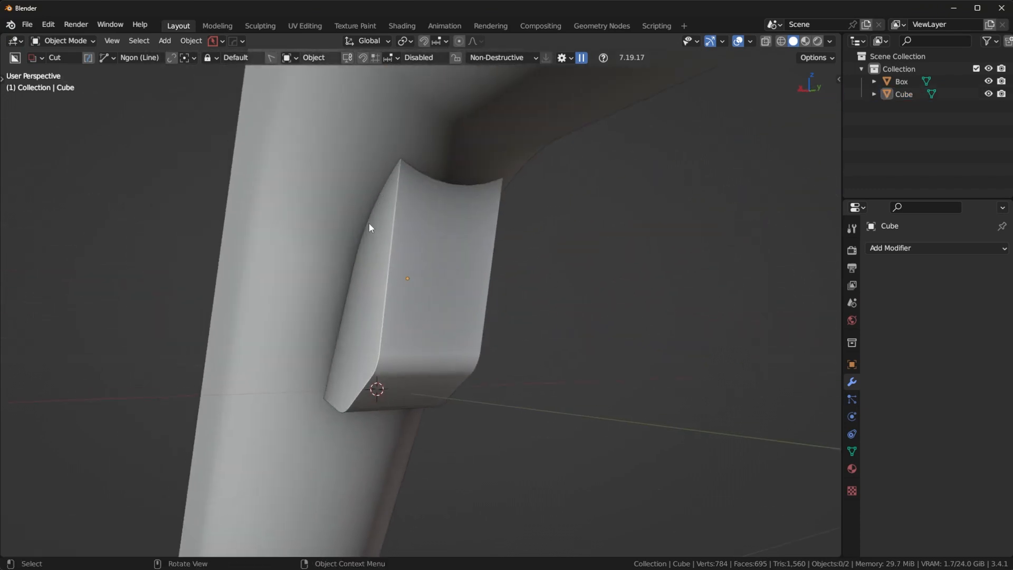
{"action": "scroll", "coordinate": [407, 195], "scroll_direction": "down", "scroll_amount": 3}
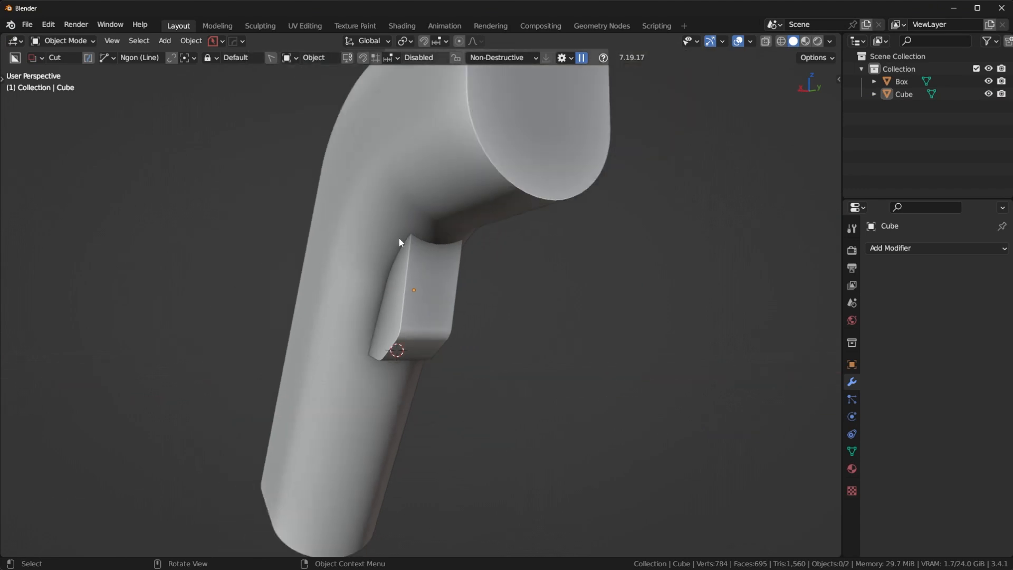
{"action": "scroll", "coordinate": [399, 238], "scroll_direction": "up", "scroll_amount": 3}
{"action": "middle_click_drag", "start_coordinate": [399, 232], "coordinate": [452, 198]}
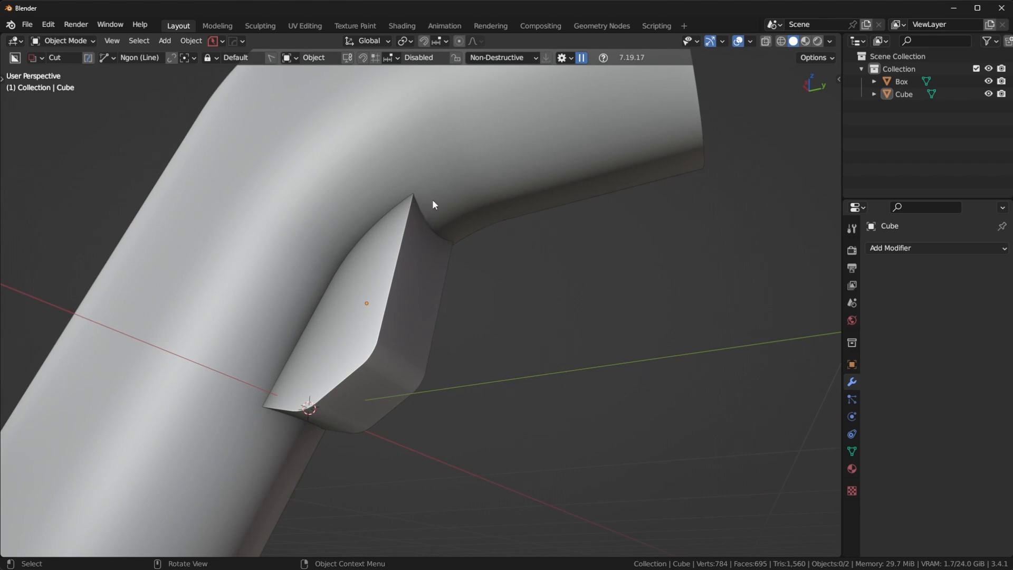
{"action": "scroll", "coordinate": [426, 209], "scroll_direction": "up", "scroll_amount": 4}
{"action": "scroll", "coordinate": [417, 194], "scroll_direction": "down", "scroll_amount": 3}
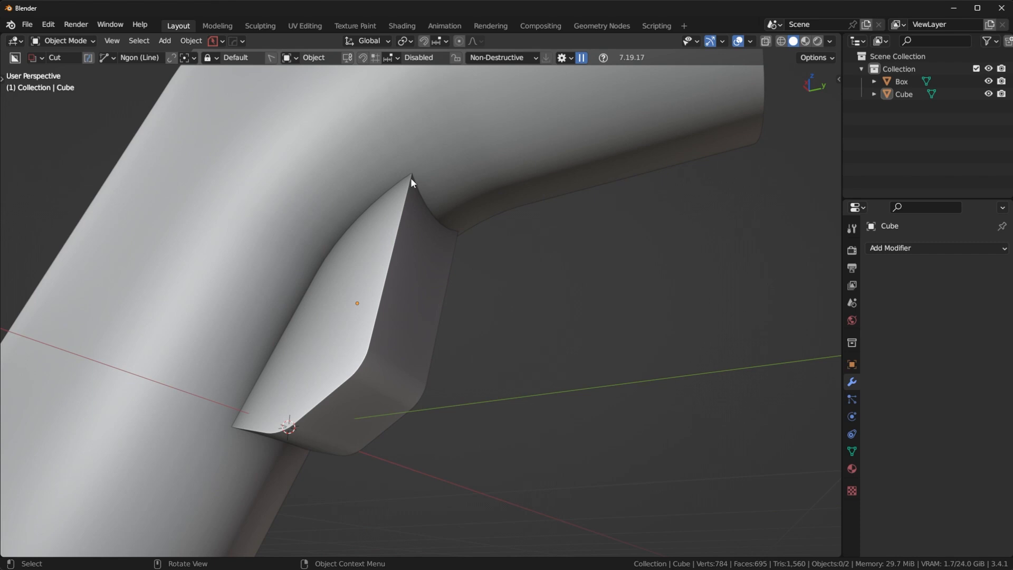
{"action": "left_click", "coordinate": [402, 224]}
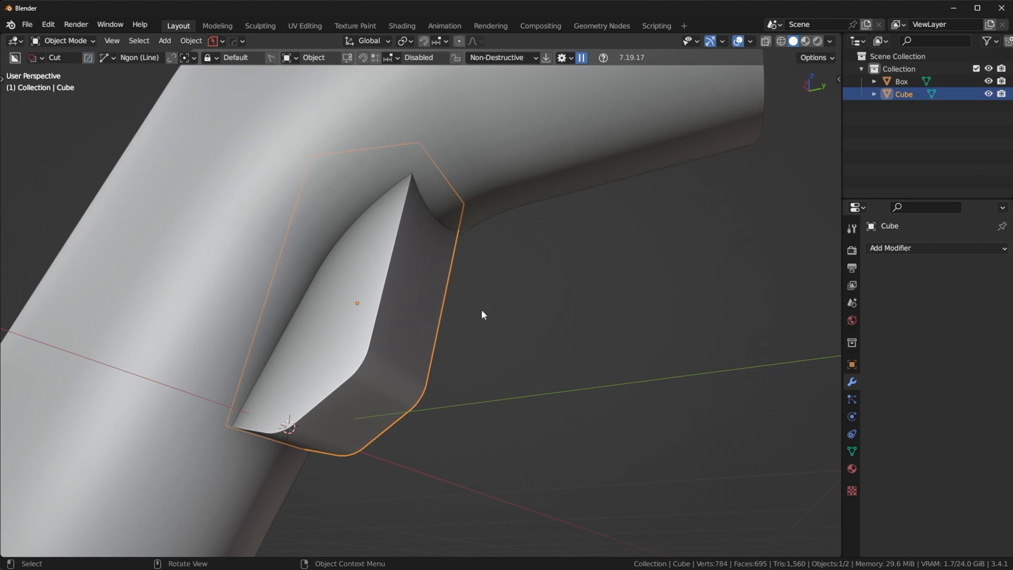
{"action": "middle_click_drag", "start_coordinate": [571, 275], "coordinate": [513, 269]}
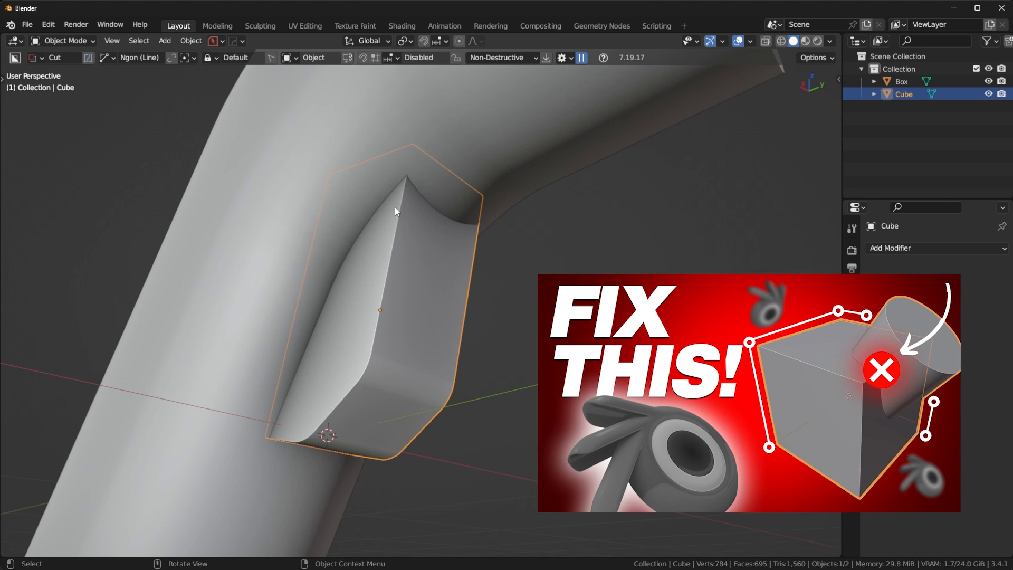
{"action": "scroll", "coordinate": [396, 207], "scroll_direction": "up", "scroll_amount": 4}
{"action": "scroll", "coordinate": [396, 207], "scroll_direction": "down", "scroll_amount": 5}
{"action": "scroll", "coordinate": [395, 211], "scroll_direction": "up", "scroll_amount": 3}
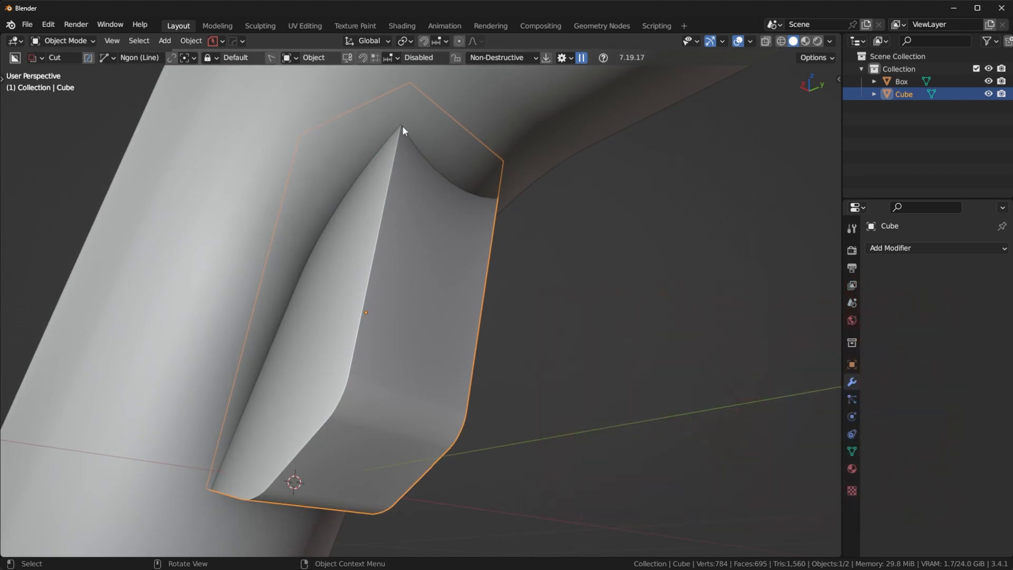
- Round the cube's outer side edge, including its continuation around the lower corners, with a 6-segment bevel about 0.030 m wide
{"action": "key", "text": "Tab"}
{"action": "left_click", "coordinate": [393, 190]}
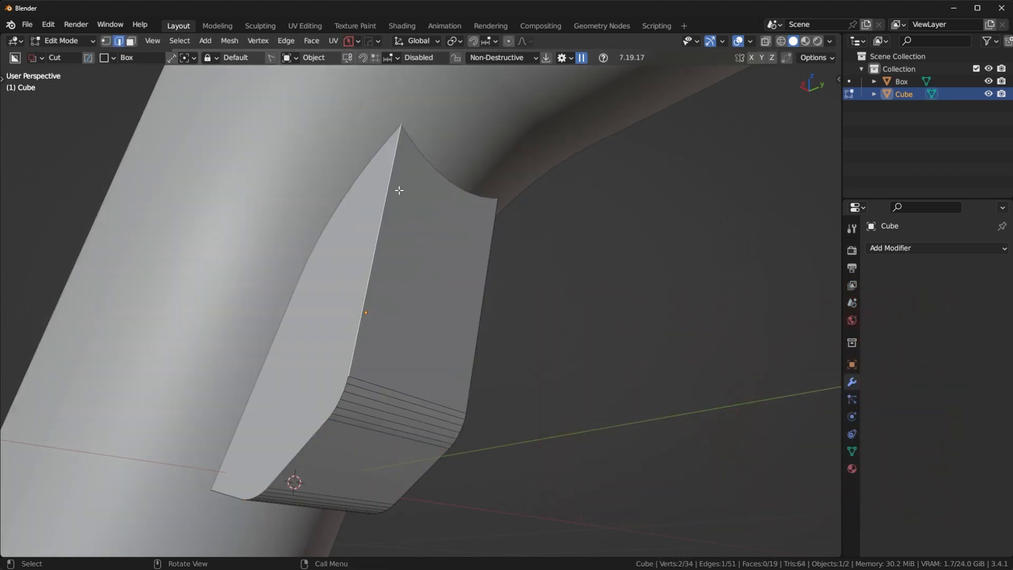
{"action": "left_click", "coordinate": [225, 490], "text": "ctrl"}
{"action": "scroll", "coordinate": [376, 379], "scroll_direction": "up", "scroll_amount": 1}
{"action": "scroll", "coordinate": [506, 274], "scroll_direction": "down", "scroll_amount": 1}
{"action": "key", "text": "ctrl+b"}
{"action": "left_click", "coordinate": [524, 256]}
{"action": "scroll", "coordinate": [417, 240], "scroll_direction": "up", "scroll_amount": 2}
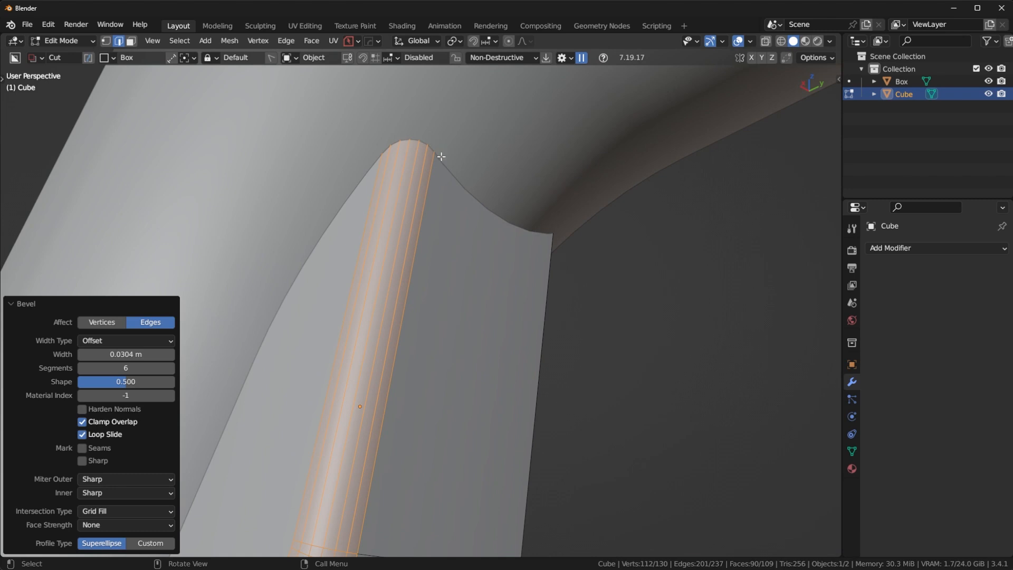
- Undo the last side bevel and rebevel the same edge chain with 12 segments, about 0.048 m wide
{"action": "key", "text": "ctrl+z"}
{"action": "key", "text": "ctrl+b"}
{"action": "scroll", "coordinate": [606, 290], "scroll_direction": "up", "scroll_amount": 4}
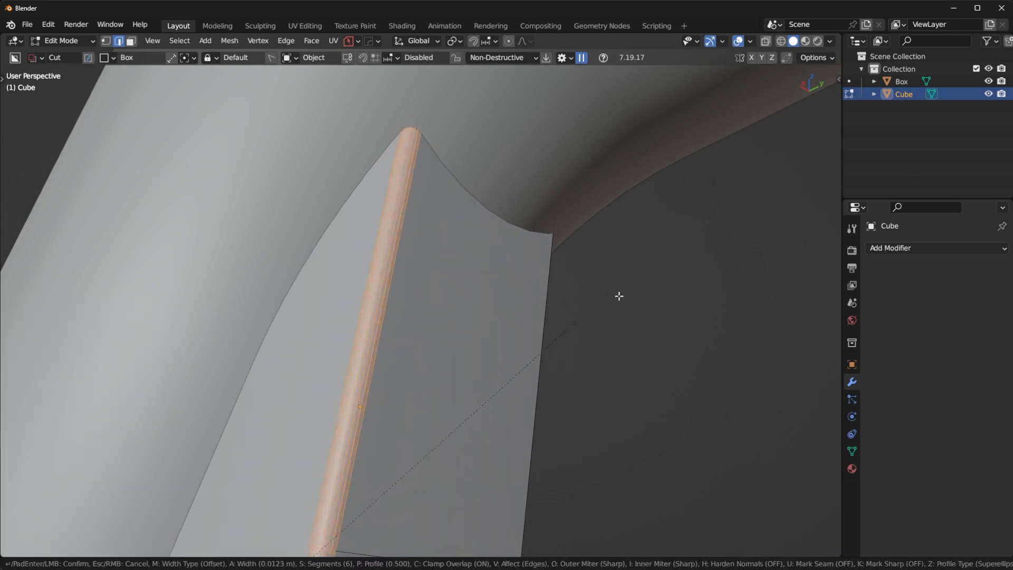
{"action": "scroll", "coordinate": [707, 321], "scroll_direction": "up", "scroll_amount": 2}
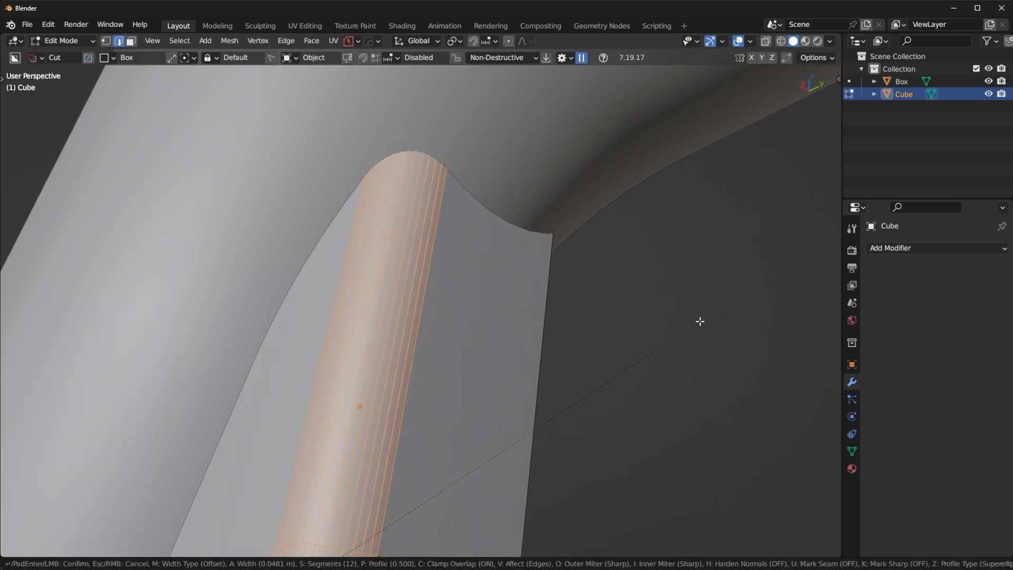
{"action": "left_click", "coordinate": [698, 321]}
{"action": "scroll", "coordinate": [577, 348], "scroll_direction": "down", "scroll_amount": 2}
{"action": "middle_click_drag", "start_coordinate": [577, 348], "coordinate": [510, 294]}
{"action": "key", "text": "Tab"}
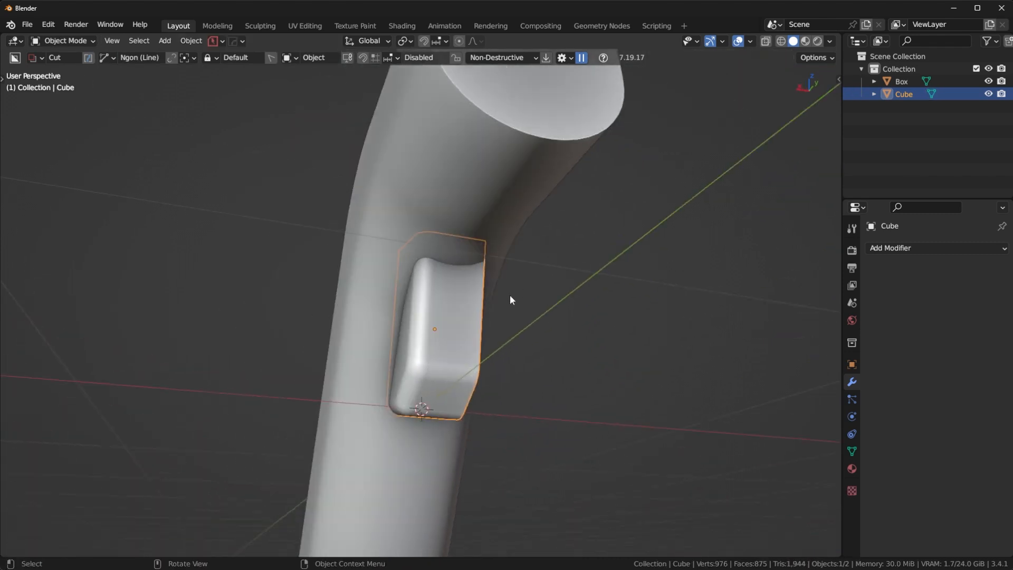
- Symmetrize the cube to copy its rounded side, and inspect the combined shape with overlays hidden
{"action": "key", "text": "Tab"}
{"action": "key", "text": "alt+x"}
{"action": "key", "text": "Tab"}
{"action": "middle_click_drag", "start_coordinate": [565, 384], "coordinate": [500, 289]}
{"action": "key", "text": "alt+a"}
{"action": "scroll", "coordinate": [612, 305], "scroll_direction": "down", "scroll_amount": 5}
{"action": "scroll", "coordinate": [509, 287], "scroll_direction": "up", "scroll_amount": 4}
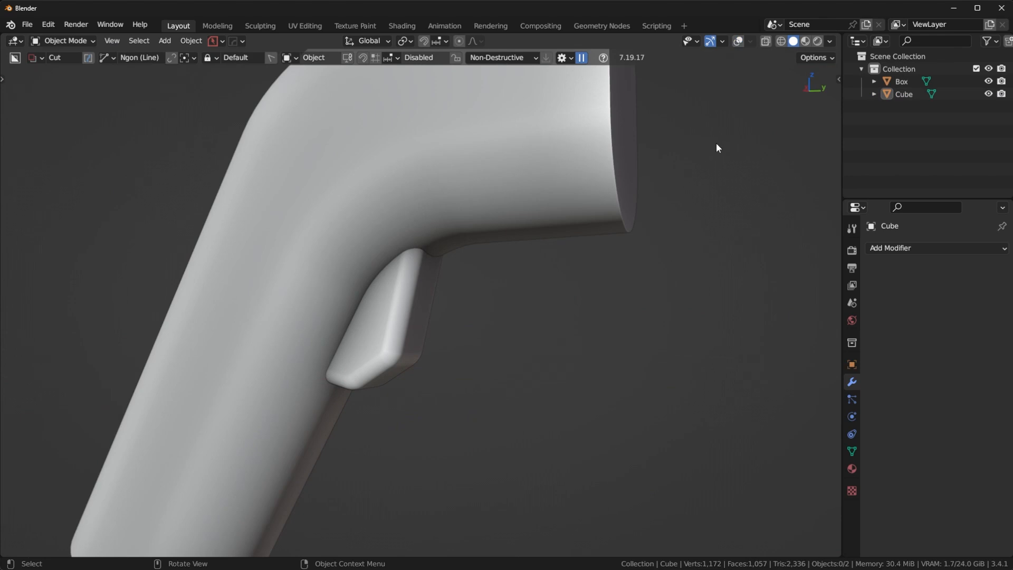
- Undo the symmetrizing and side rounding, and chamfer the cube's side edge chain with a single-segment bevel about 0.035 m wide
{"action": "key", "text": "Tab"}
{"action": "key", "text": "ctrl+z"}
{"action": "key", "text": "ctrl+z"}
{"action": "key", "text": "ctrl+z"}
{"action": "key", "text": "ctrl+z"}
{"action": "key", "text": "ctrl+z"}
{"action": "key", "text": "ctrl+b"}
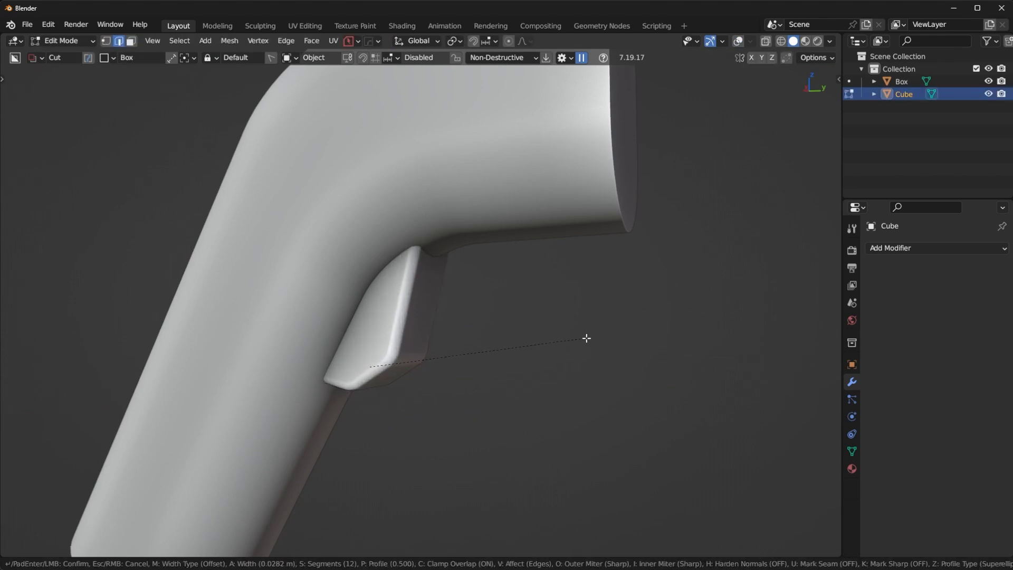
{"action": "scroll", "coordinate": [616, 339], "scroll_direction": "down", "scroll_amount": 11}
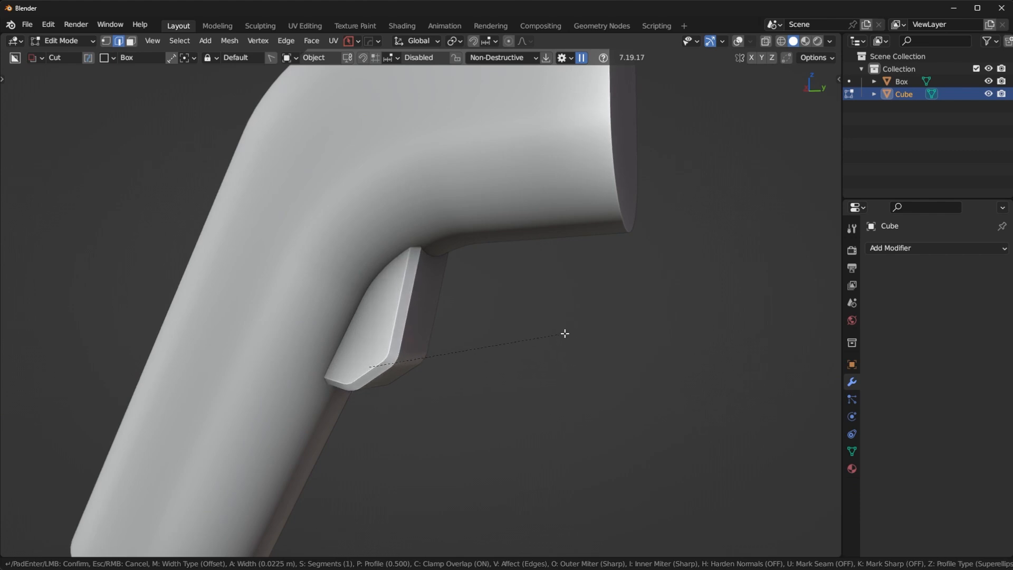
{"action": "left_click", "coordinate": [605, 328]}
{"action": "middle_click_drag", "start_coordinate": [569, 290], "coordinate": [549, 256]}
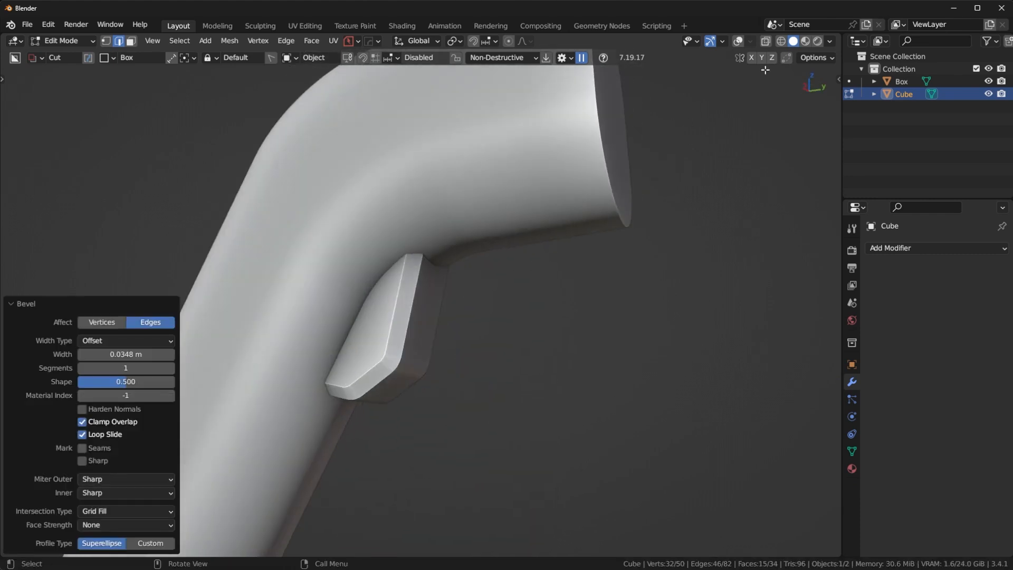
- Show the overlays again and round both edges of the cube's side chamfer with a small multi-segment bevel
{"action": "left_click", "coordinate": [739, 43]}
{"action": "left_click", "coordinate": [333, 384]}
{"action": "left_click", "coordinate": [389, 340], "text": "ctrl"}
{"action": "left_click", "coordinate": [405, 341], "text": "shift"}
{"action": "left_click", "coordinate": [374, 377], "text": "ctrl"}
{"action": "key", "text": "ctrl+b"}
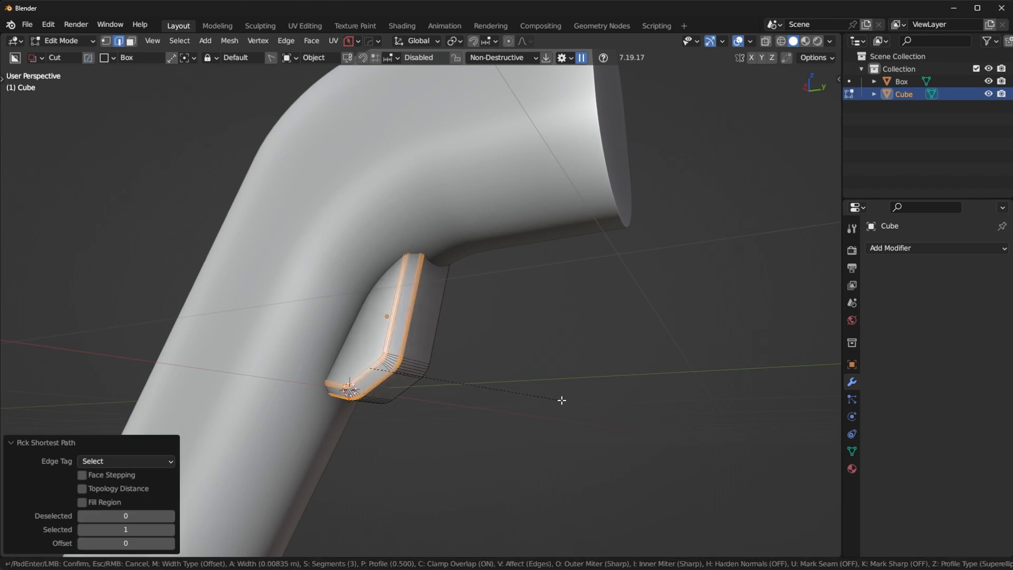
{"action": "left_click", "coordinate": [576, 405]}
{"action": "key", "text": "Tab"}
{"action": "middle_click_drag", "start_coordinate": [585, 248], "coordinate": [604, 269]}
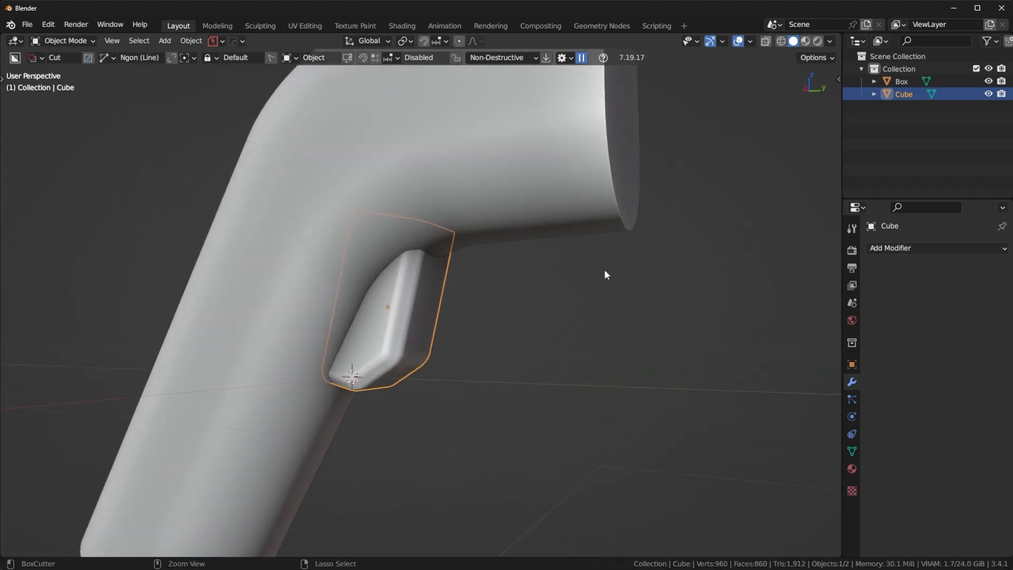
- Undo the side chamfer and its rounding, and round the cube's side edge chain with a multi-segment bevel about 0.044 m wide
{"action": "key", "text": "ctrl+z"}
{"action": "key", "text": "ctrl+z"}
{"action": "key", "text": "ctrl+z"}
{"action": "key", "text": "ctrl+b"}
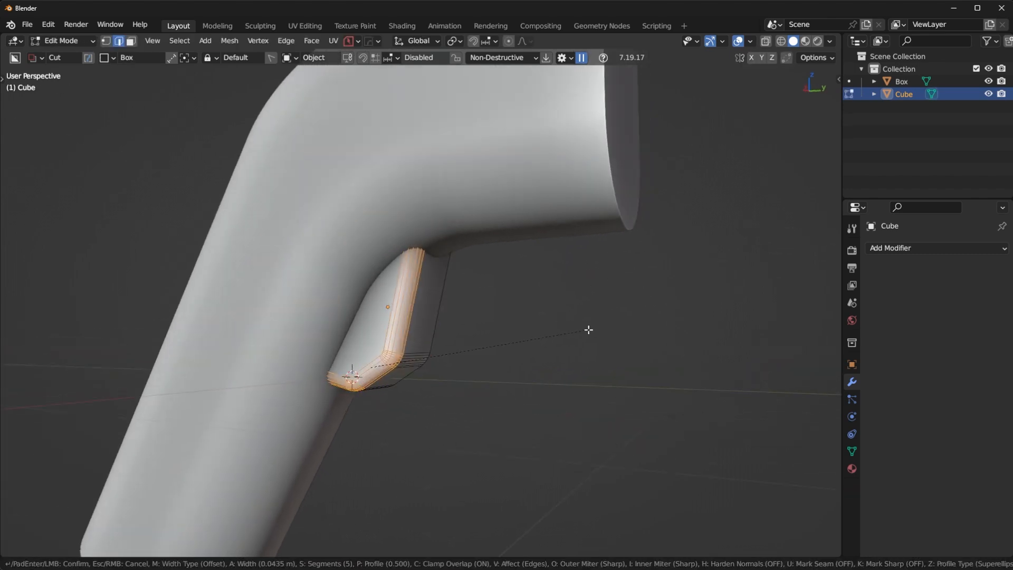
{"action": "left_click", "coordinate": [589, 329]}
- Symmetrize the cube so its opposite side gets the same rounded edges
{"action": "key", "text": "Tab"}
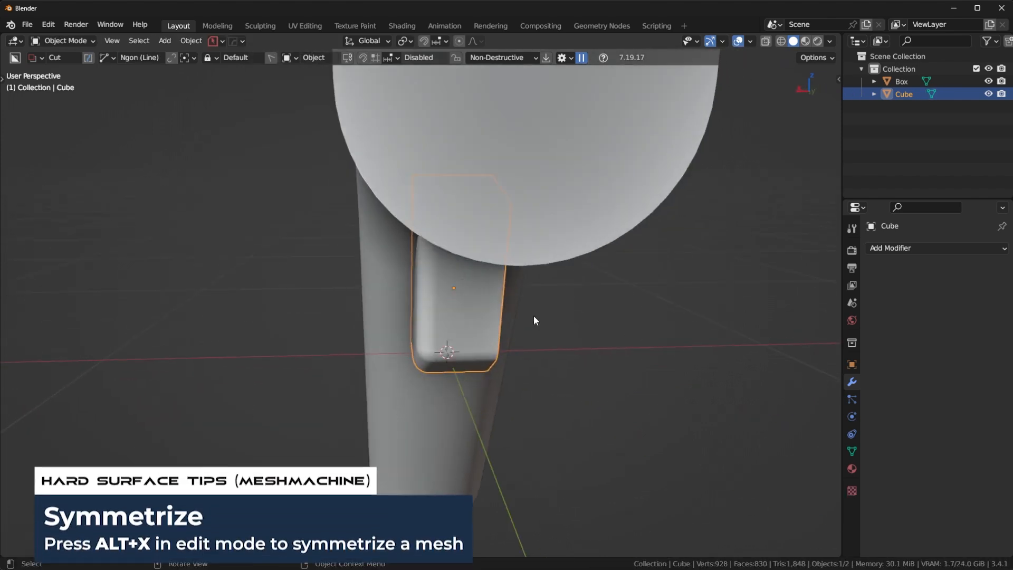
{"action": "middle_click_drag", "start_coordinate": [534, 321], "coordinate": [648, 281]}
{"action": "middle_click_drag", "start_coordinate": [576, 283], "coordinate": [466, 292]}
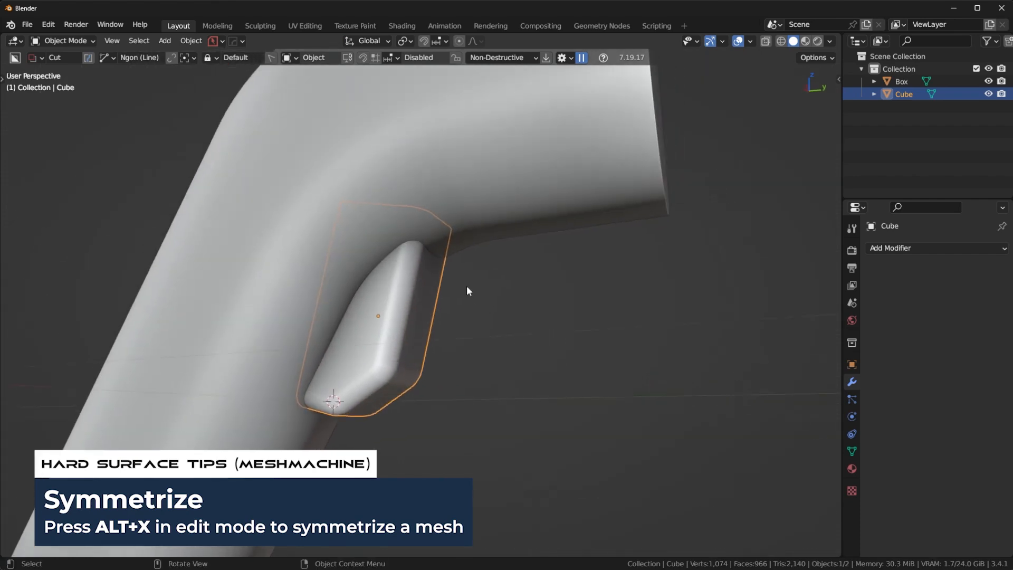
- Join the cube to the bent part with a non-destructive union Boolean and select the bent part
{"action": "left_click", "coordinate": [450, 195], "text": "shift"}
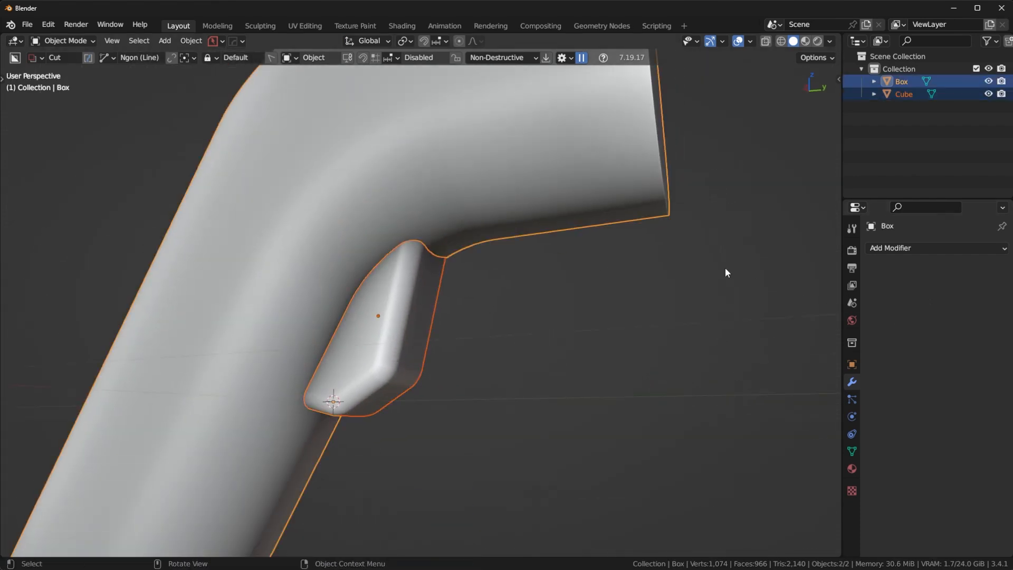
{"action": "key", "text": "ctrl+KP_Add"}
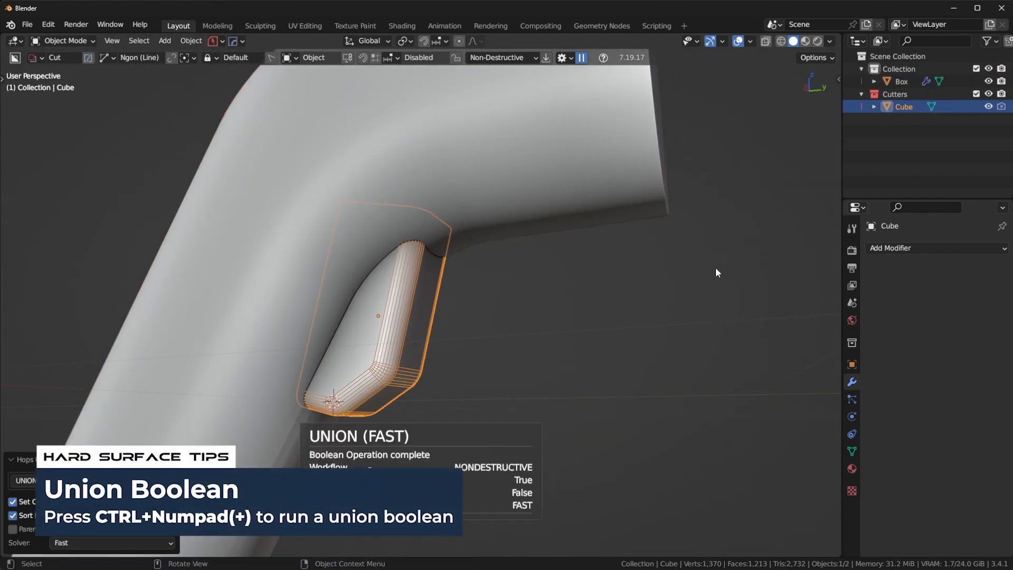
{"action": "left_click", "coordinate": [492, 202]}
- Add 23 evenly spaced loop cuts along the lower straight section of the bent part
{"action": "middle_click_drag", "start_coordinate": [518, 274], "coordinate": [426, 288]}
{"action": "scroll", "coordinate": [420, 351], "scroll_direction": "down", "scroll_amount": 3}
{"action": "key", "text": "Tab"}
{"action": "key", "text": "ctrl+r"}
{"action": "scroll", "coordinate": [425, 289], "scroll_direction": "up", "scroll_amount": 20}
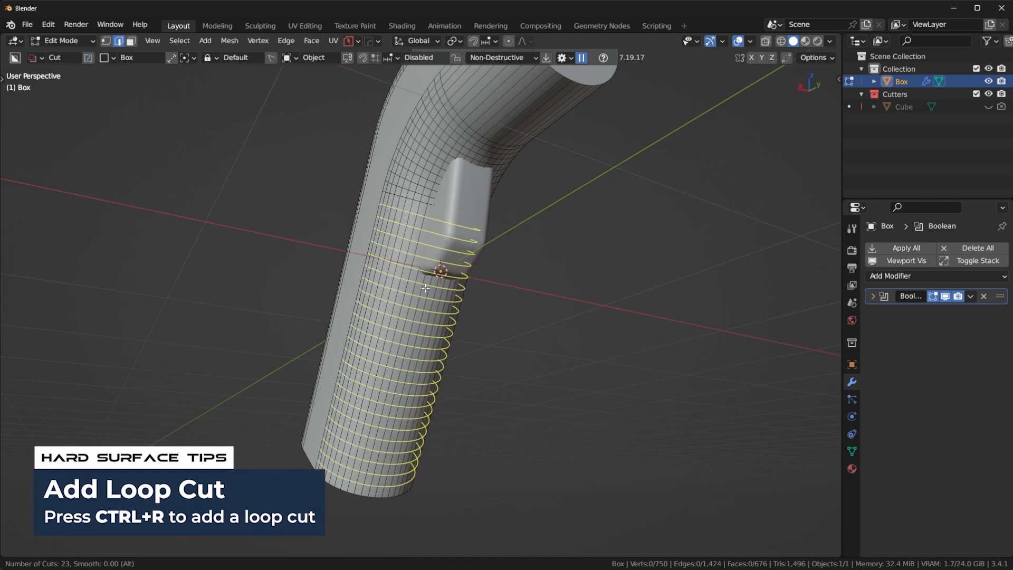
{"action": "left_click", "coordinate": [425, 288]}
{"action": "key", "text": "Tab"}
{"action": "middle_click_drag", "start_coordinate": [471, 230], "coordinate": [397, 292]}
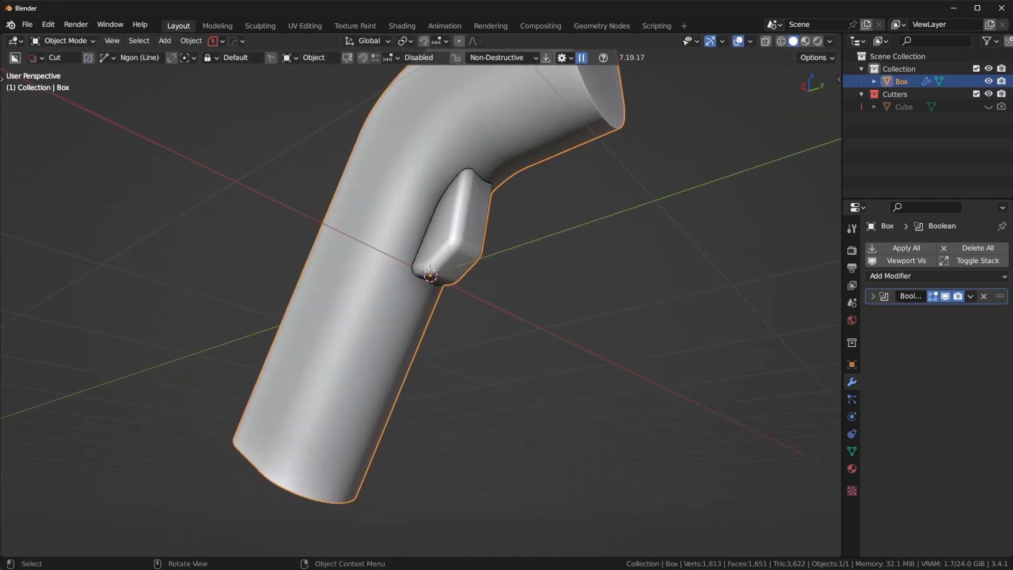
- Apply the Boolean modifier on the bent part and inspect the joined block from several sides
{"action": "middle_click_drag", "start_coordinate": [508, 392], "coordinate": [546, 359]}
{"action": "left_click", "coordinate": [970, 295]}
{"action": "left_click", "coordinate": [916, 319]}
{"action": "scroll", "coordinate": [536, 309], "scroll_direction": "up", "scroll_amount": 3}
{"action": "scroll", "coordinate": [508, 278], "scroll_direction": "down", "scroll_amount": 2}
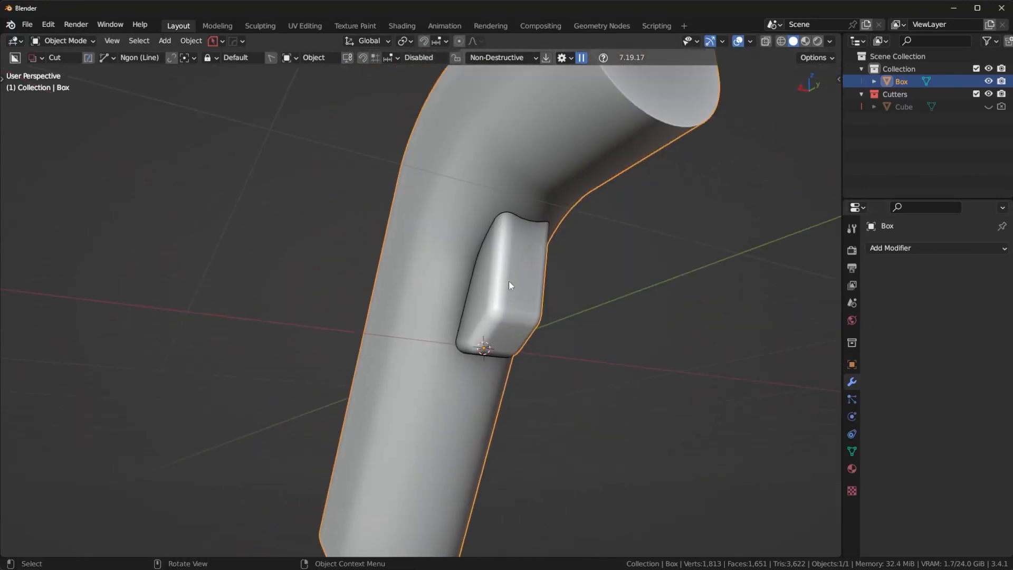
{"action": "middle_click_drag", "start_coordinate": [470, 318], "coordinate": [520, 349]}
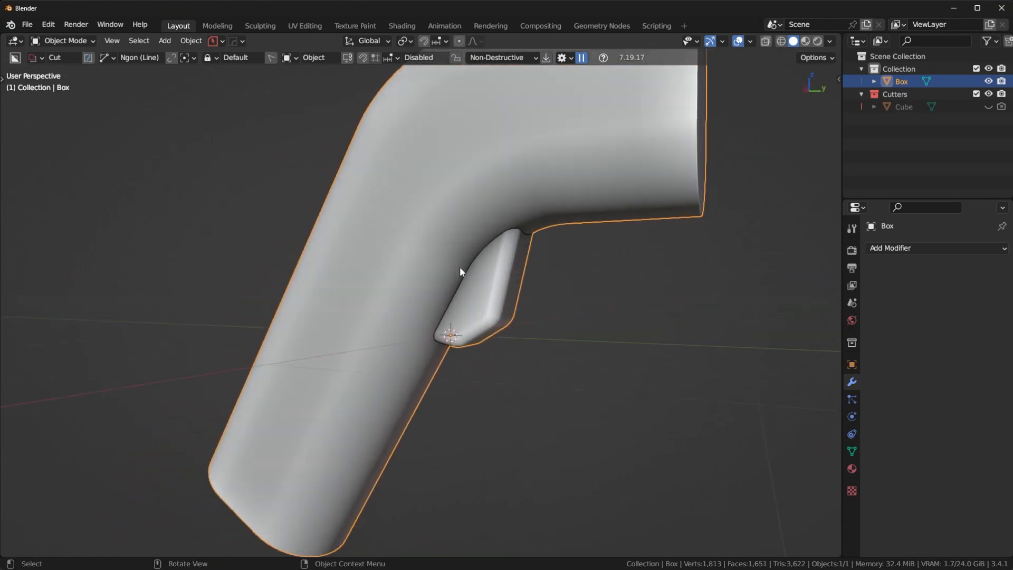
{"action": "middle_click_drag", "start_coordinate": [519, 314], "coordinate": [502, 269]}
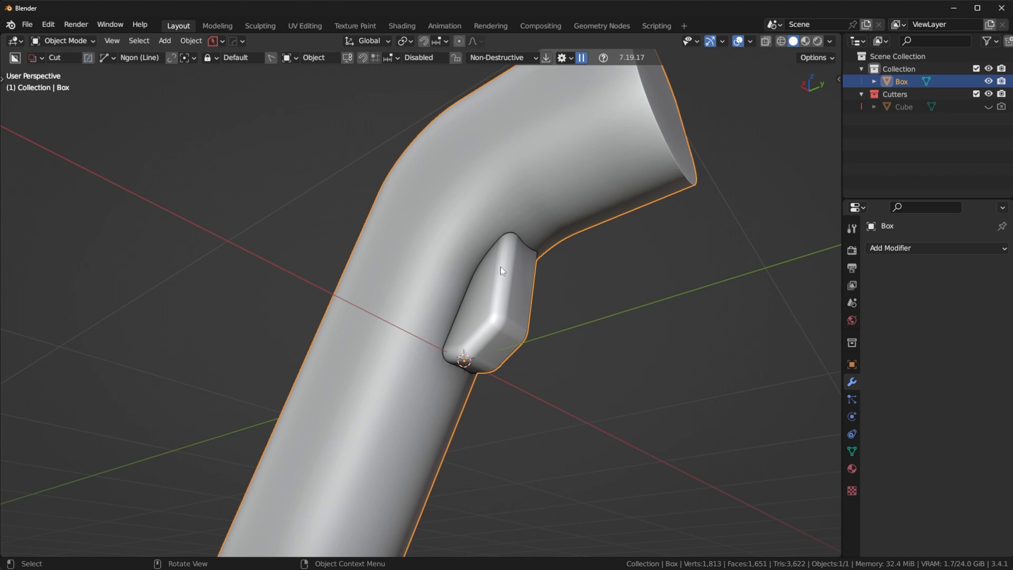
- Select the intersection edge loop where the block meets the bent part and try to bevel it
{"action": "scroll", "coordinate": [500, 266], "scroll_direction": "up", "scroll_amount": 4}
{"action": "key", "text": "Tab"}
{"action": "left_click", "coordinate": [517, 321]}
{"action": "double_click", "coordinate": [502, 314]}
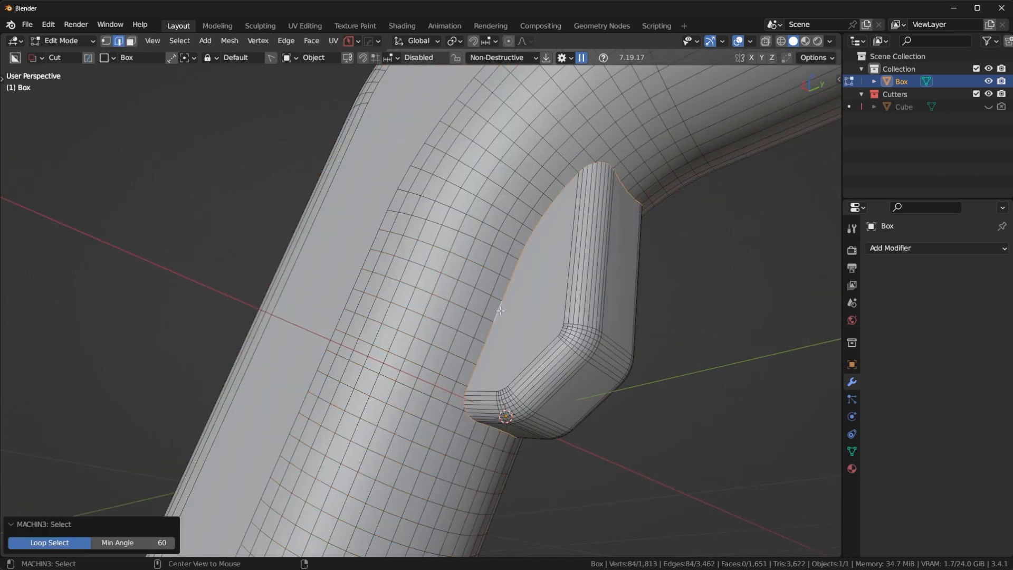
{"action": "key", "text": "ctrl+b"}
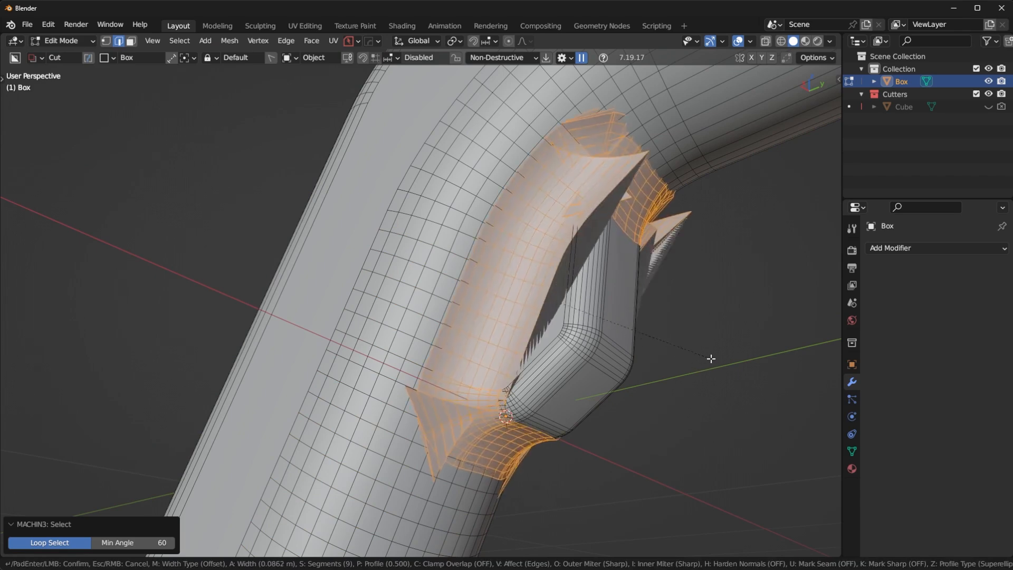
{"action": "key", "text": "Escape"}
{"action": "middle_click_drag", "start_coordinate": [636, 343], "coordinate": [538, 291]}
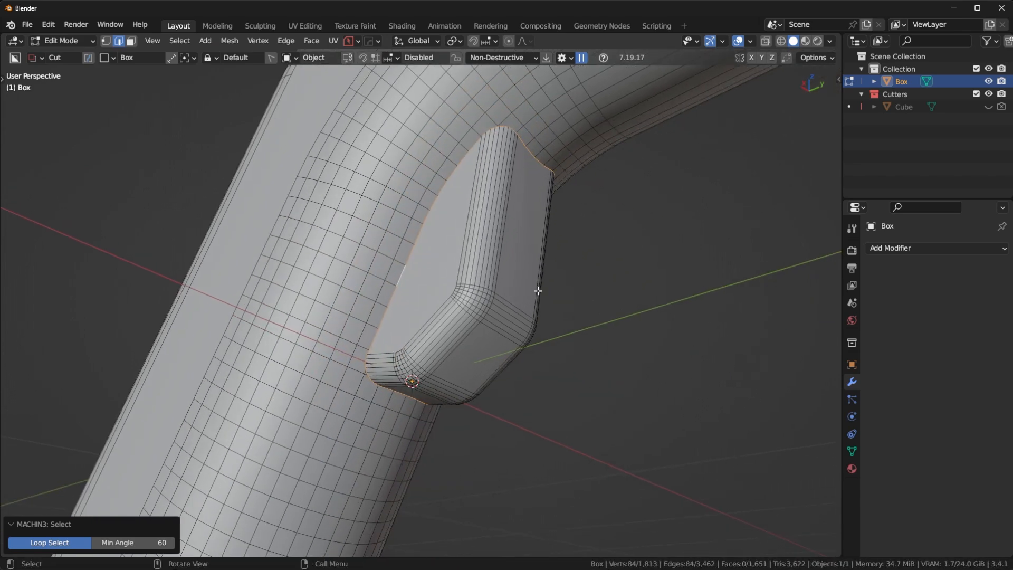
- Run Offset Cut on the intersection edge loop with a width of 0.04 and a resample factor of 1.42
{"action": "key", "text": "y"}
{"action": "left_click", "coordinate": [507, 439]}
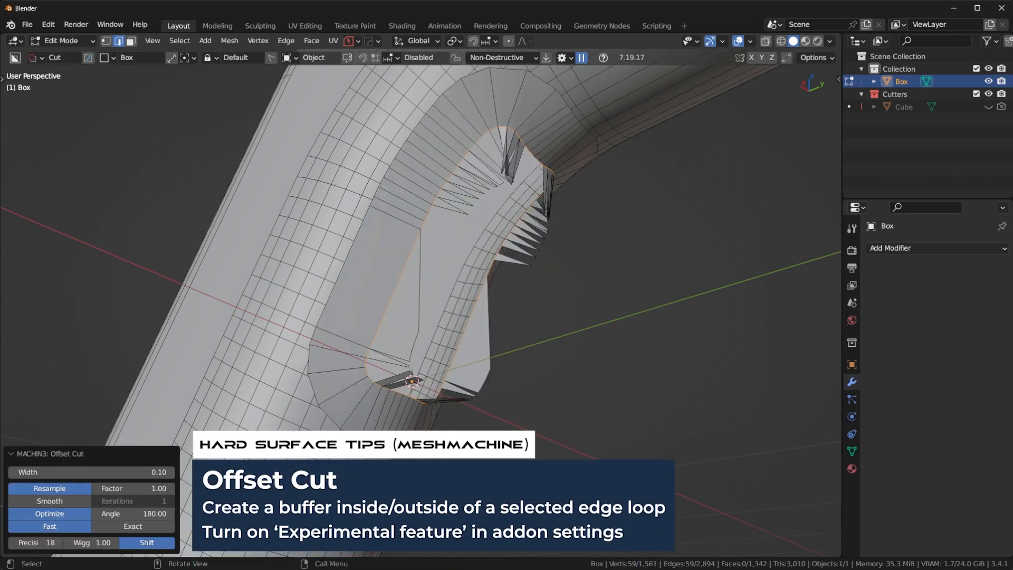
{"action": "left_click_drag", "start_coordinate": [90, 472], "coordinate": [59, 472]}
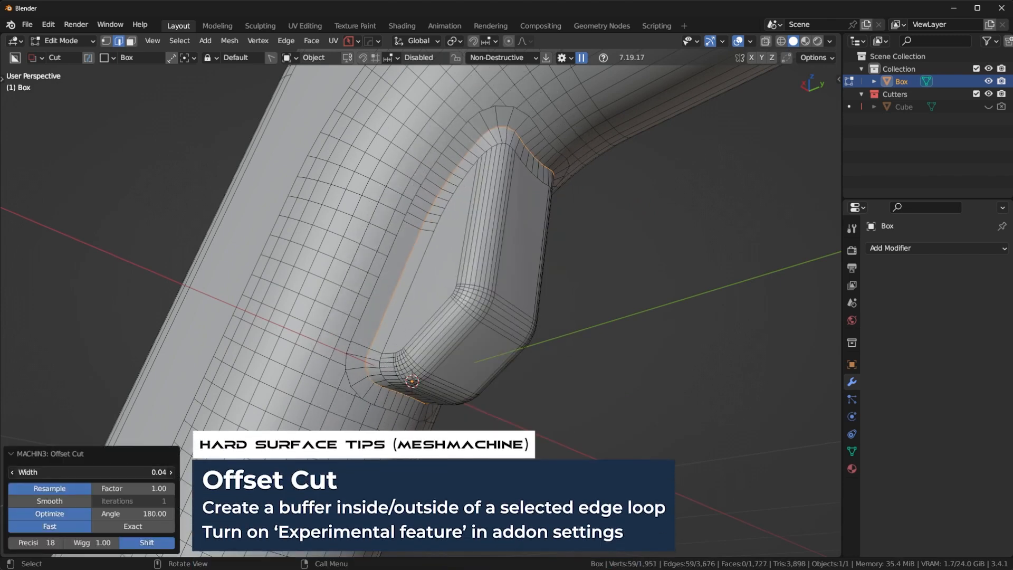
{"action": "key", "text": "ctrl+b"}
{"action": "right_click", "coordinate": [585, 381]}
{"action": "left_click_drag", "start_coordinate": [132, 489], "coordinate": [158, 488]}
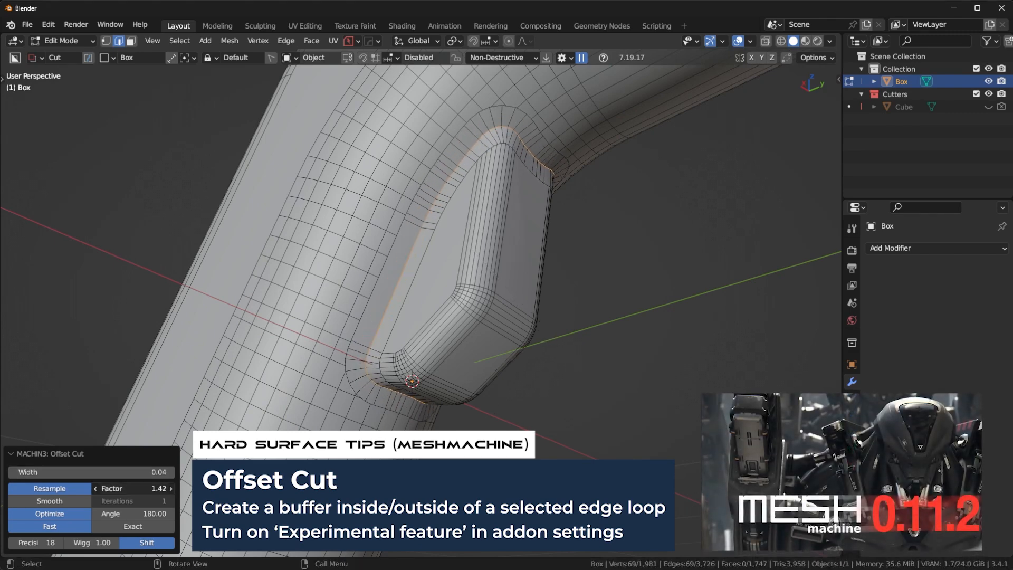
- Bevel the intersection loop within the offset band to blend the block into the part, and inspect it with overlays hidden
{"action": "key", "text": "ctrl+b"}
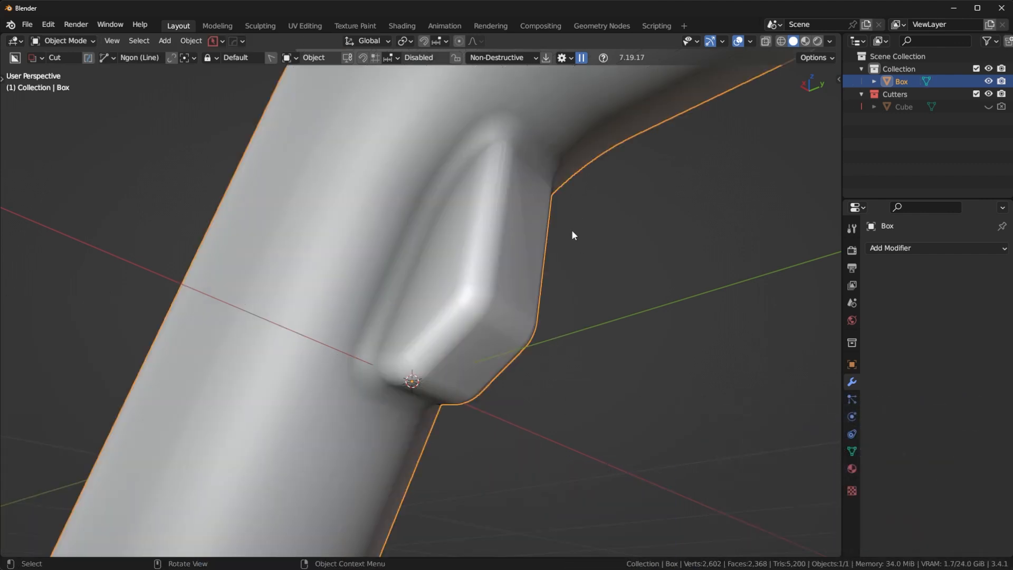
{"action": "middle_click_drag", "start_coordinate": [571, 230], "coordinate": [457, 290]}
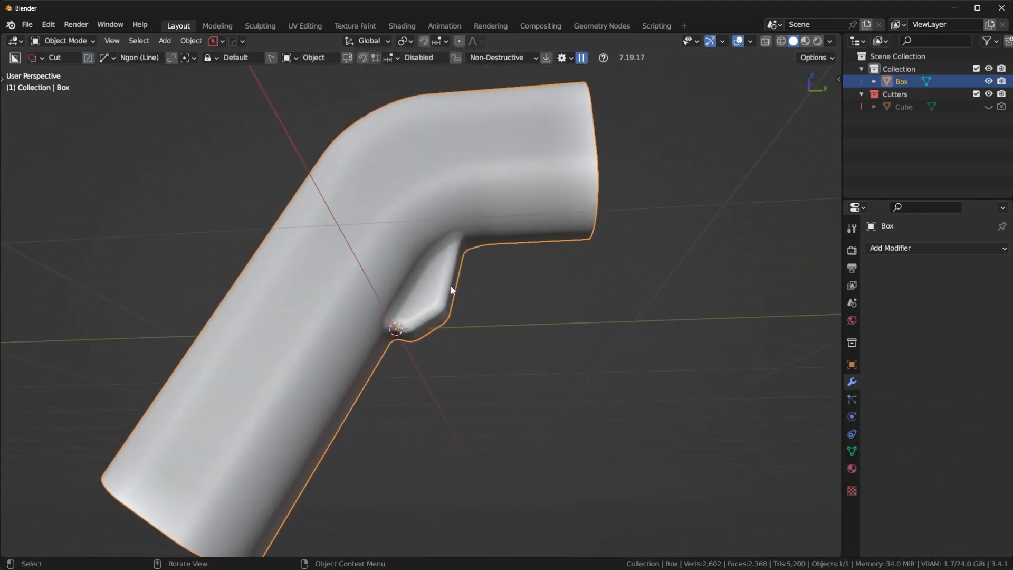
{"action": "mouse_move", "coordinate": [444, 233]}
{"action": "middle_mouse_down"}
{"action": "mouse_move", "coordinate": [470, 278]}
{"action": "mouse_move", "coordinate": [448, 230]}
{"action": "middle_mouse_up"}
{"action": "key", "text": "shift+alt+z"}
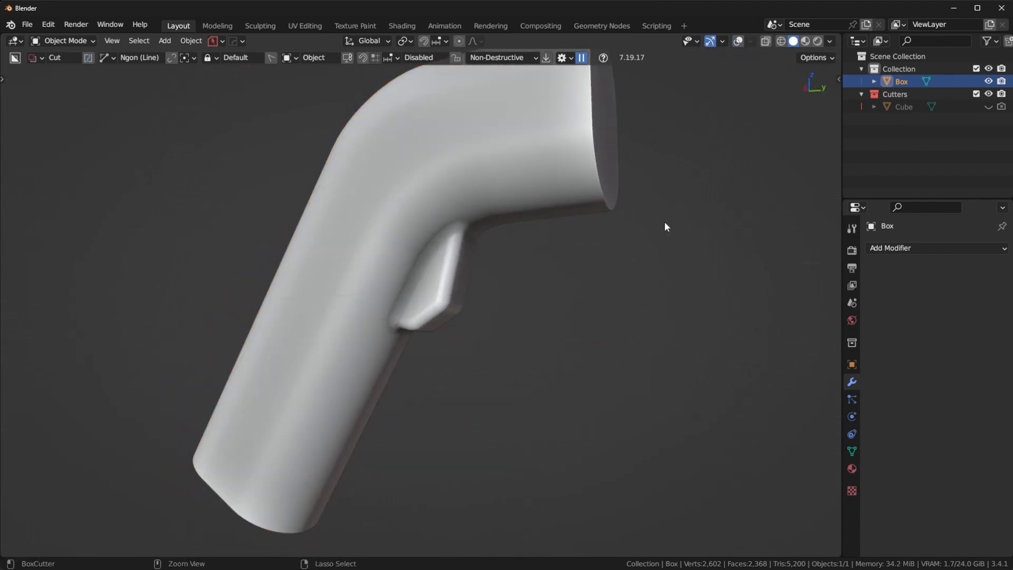
- Compare the part without and with the joint bevel, and examine the blend around the block with overlays shown
{"action": "key", "text": "Tab"}
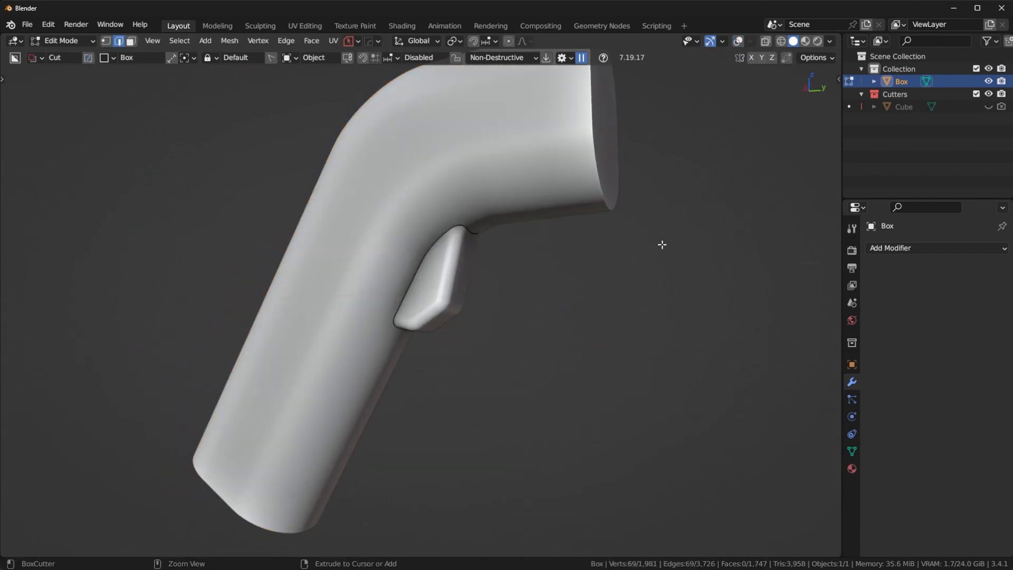
{"action": "scroll", "coordinate": [655, 238], "scroll_direction": "down", "scroll_amount": 2}
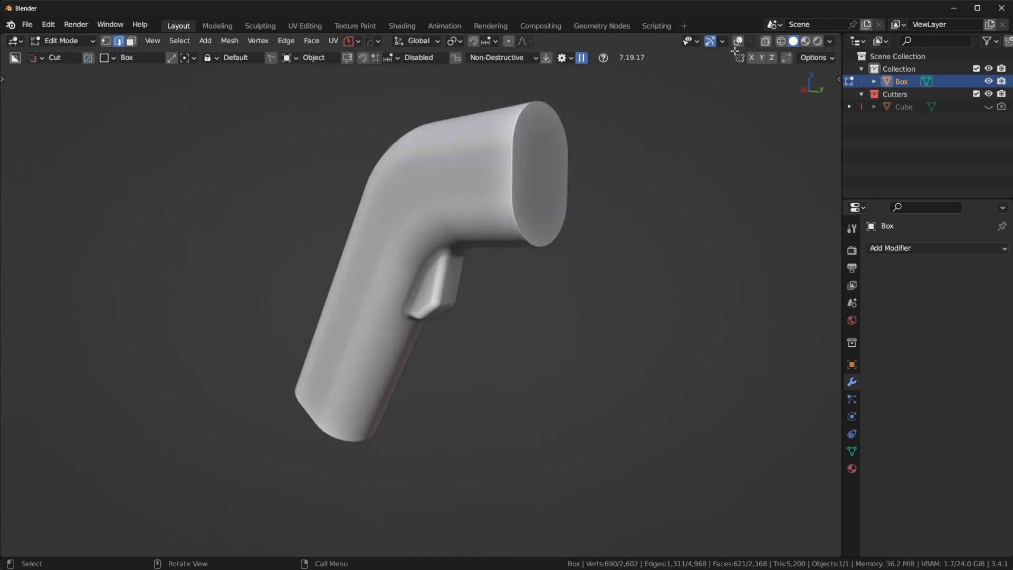
{"action": "left_click", "coordinate": [738, 43]}
{"action": "scroll", "coordinate": [478, 372], "scroll_direction": "up", "scroll_amount": 5}
{"action": "middle_click_drag", "start_coordinate": [478, 372], "coordinate": [471, 187]}
{"action": "key", "text": "Tab"}
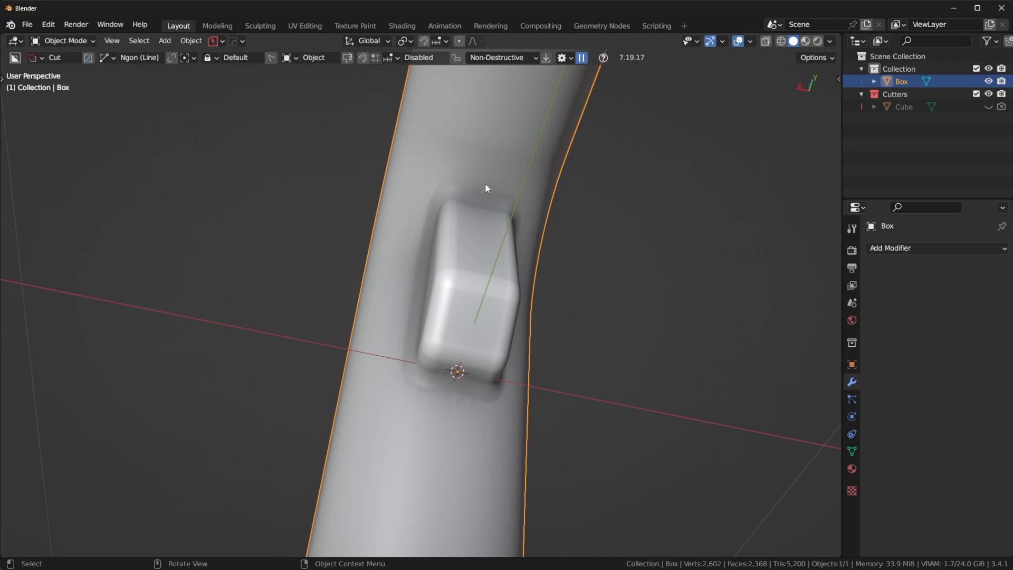
- Select the outer edge loop of the bevel around the block and run Boolean Cleanup on its vertices
{"action": "key", "text": "Tab"}
{"action": "middle_click_drag", "start_coordinate": [470, 226], "coordinate": [375, 406]}
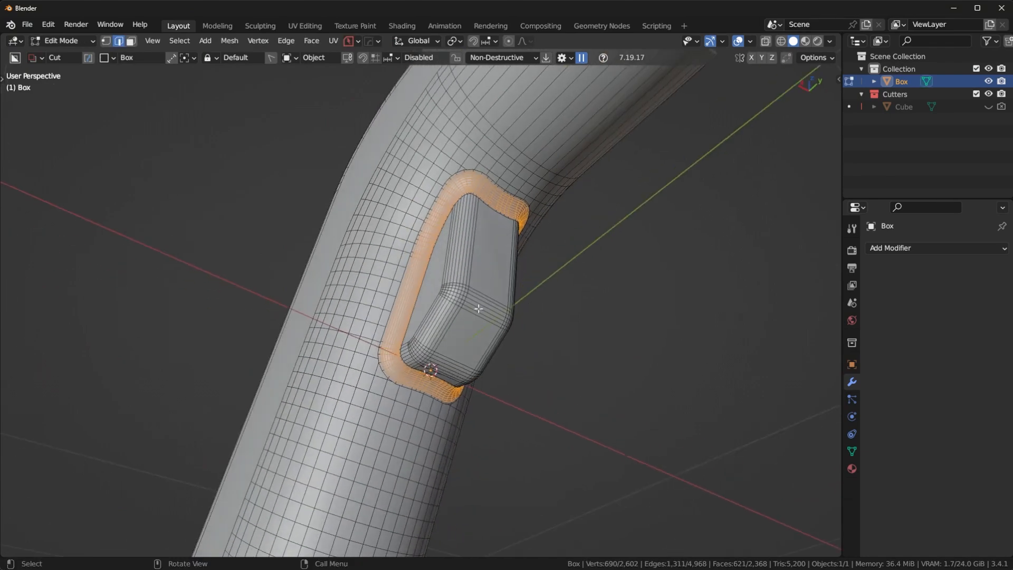
{"action": "scroll", "coordinate": [376, 406], "scroll_direction": "up", "scroll_amount": 4}
{"action": "left_click", "coordinate": [361, 498], "text": "alt"}
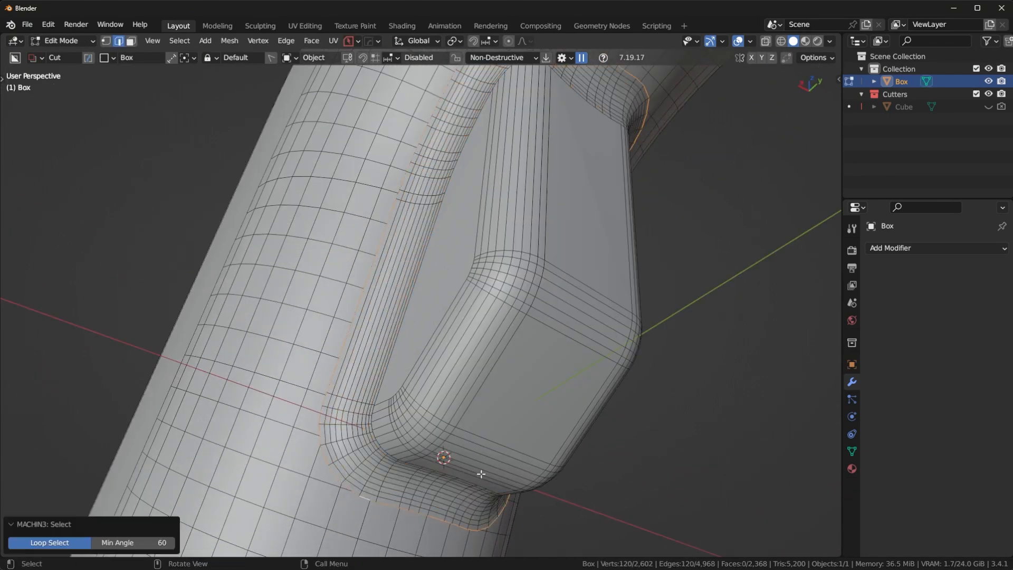
{"action": "key", "text": "1"}
{"action": "key", "text": "y"}
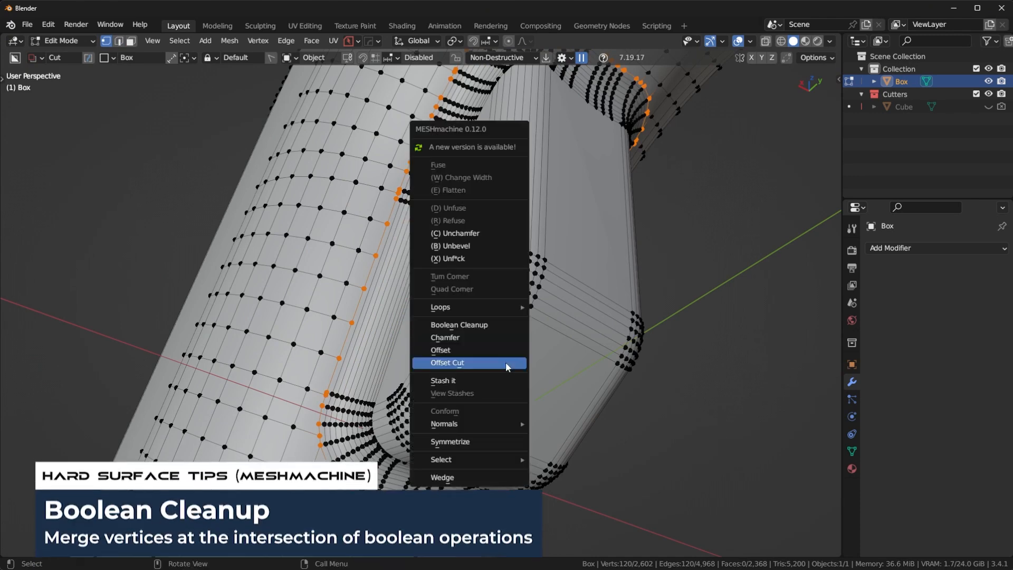
{"action": "left_click", "coordinate": [512, 324]}
{"action": "left_click", "coordinate": [532, 326]}
{"action": "key", "text": "Tab"}
- Try remeshing the whole part with Quad Remesher at a quad count of 5000 and an adaptive size of 100%
{"action": "scroll", "coordinate": [546, 214], "scroll_direction": "down", "scroll_amount": 4}
{"action": "middle_click_drag", "start_coordinate": [545, 213], "coordinate": [529, 305]}
{"action": "scroll", "coordinate": [469, 203], "scroll_direction": "down", "scroll_amount": 2}
{"action": "scroll", "coordinate": [468, 206], "scroll_direction": "up", "scroll_amount": 4}
{"action": "scroll", "coordinate": [468, 210], "scroll_direction": "down", "scroll_amount": 3}
{"action": "middle_click_drag", "start_coordinate": [550, 364], "coordinate": [575, 385]}
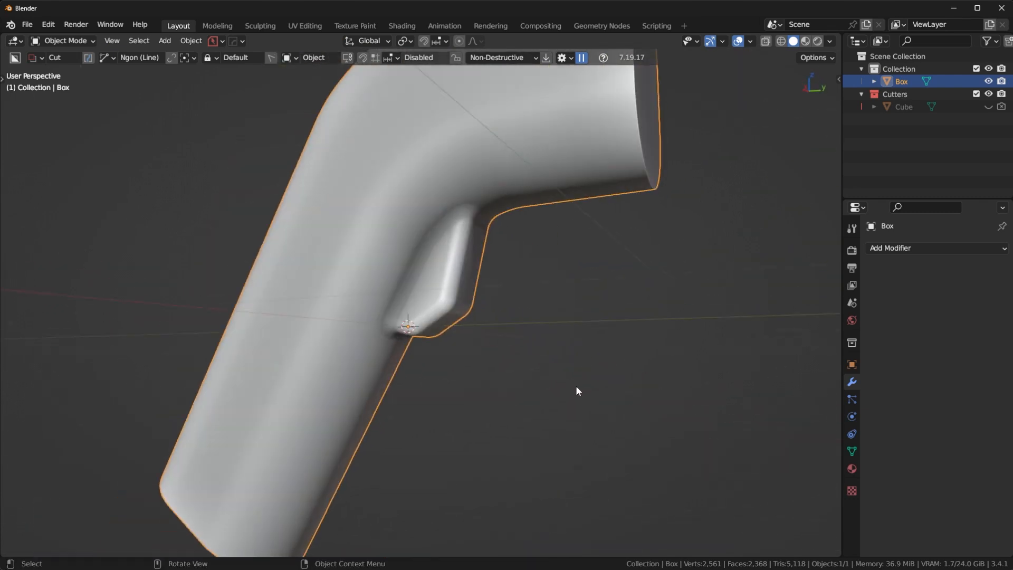
{"action": "key", "text": "n"}
{"action": "left_click", "coordinate": [833, 337]}
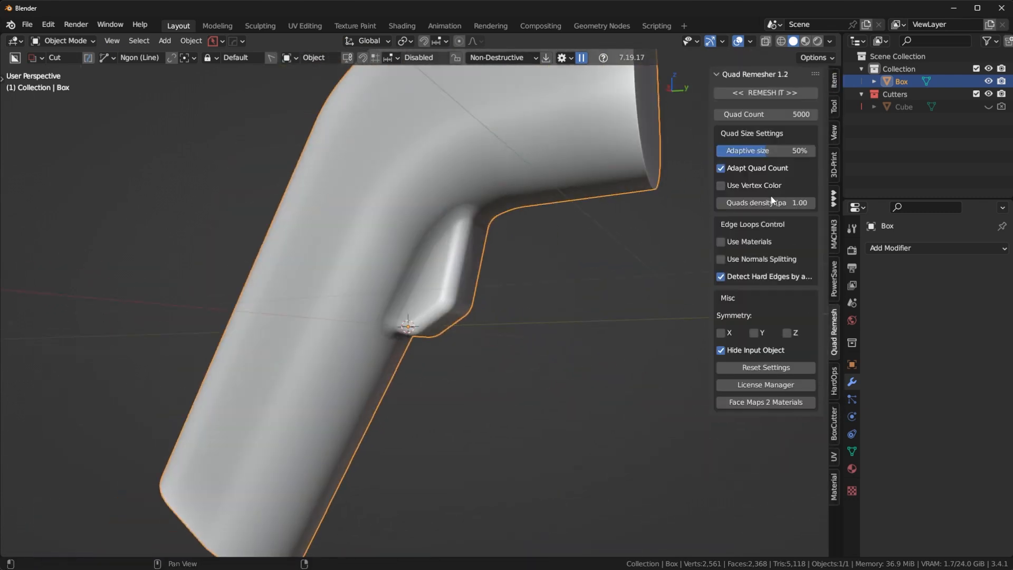
{"action": "left_click_drag", "start_coordinate": [765, 150], "coordinate": [815, 150]}
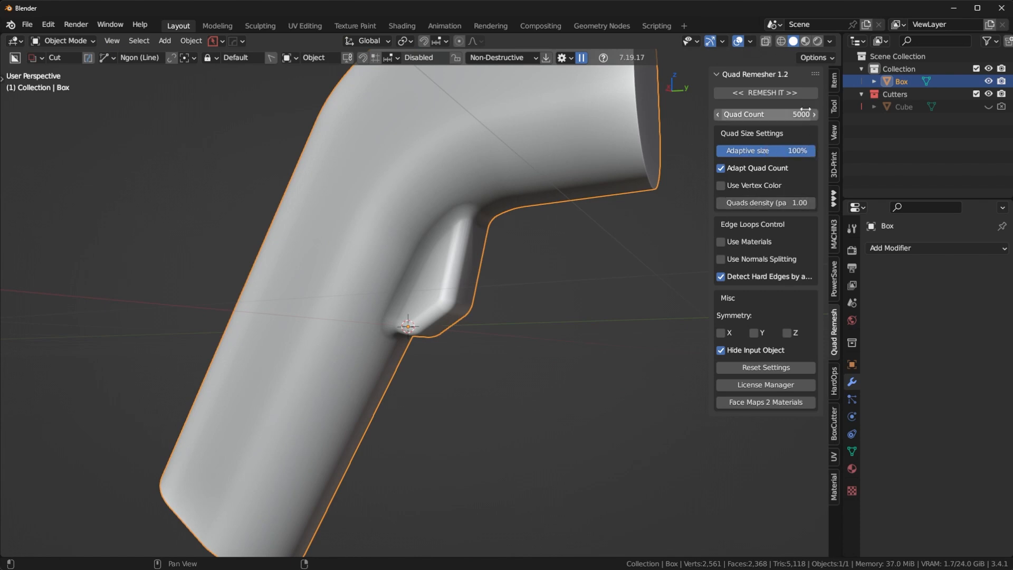
{"action": "left_click", "coordinate": [797, 93]}
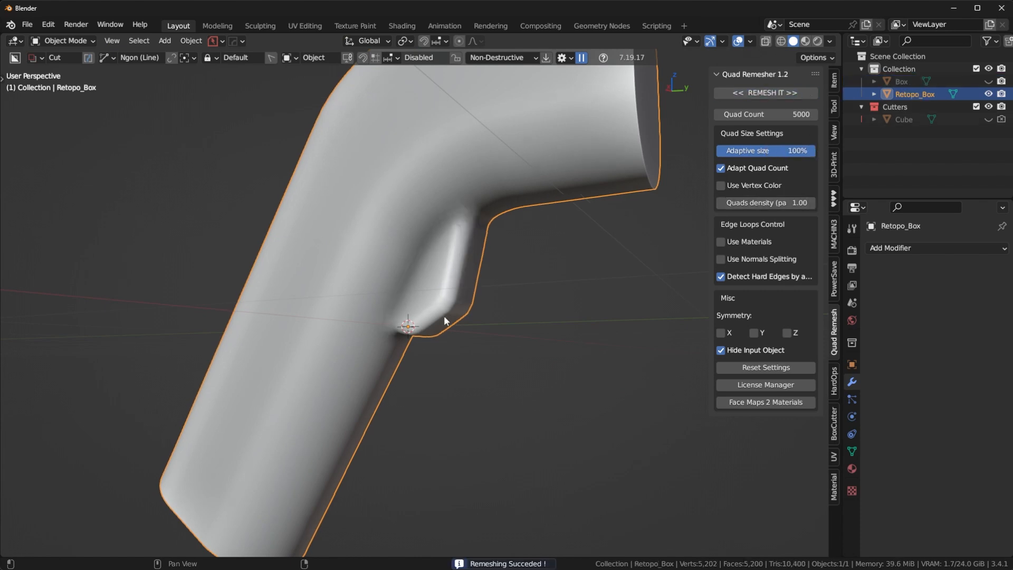
- Try level 1 subdivision on the remeshed part, check its surface shading, and remove the subdivision
{"action": "key", "text": "ctrl+1"}
{"action": "middle_click_drag", "start_coordinate": [498, 317], "coordinate": [519, 301]}
{"action": "left_click", "coordinate": [925, 358]}
{"action": "key", "text": "alt+v"}
{"action": "left_click", "coordinate": [355, 277]}
{"action": "middle_click_drag", "start_coordinate": [356, 276], "coordinate": [633, 264]}
{"action": "key", "text": "alt+v"}
{"action": "left_click", "coordinate": [499, 290]}
{"action": "left_click", "coordinate": [983, 296]}
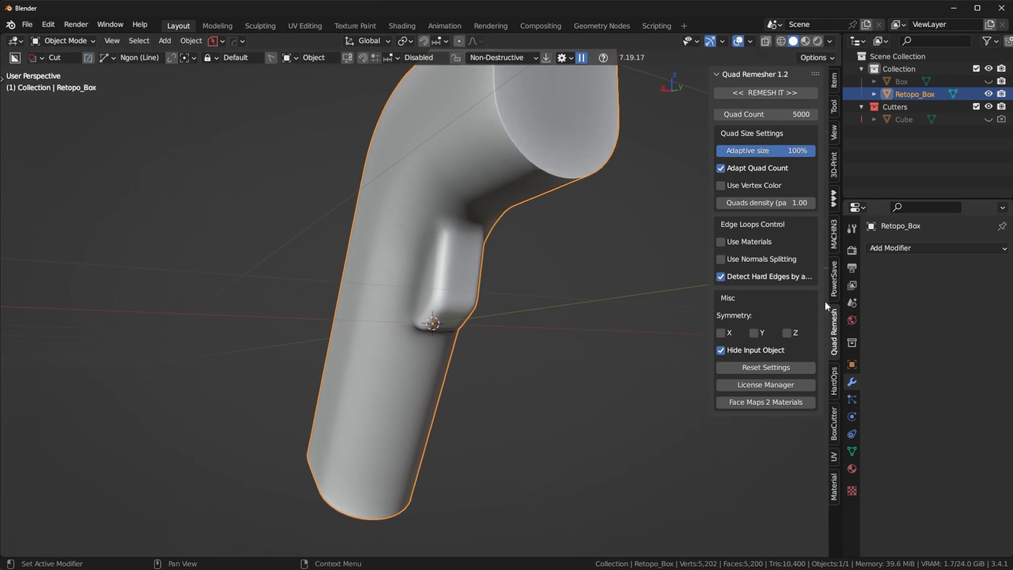
{"action": "middle_click_drag", "start_coordinate": [499, 335], "coordinate": [506, 328]}
{"action": "key", "text": "ctrl+1"}
{"action": "key", "text": "ctrl+z"}
{"action": "key", "text": "ctrl+z"}
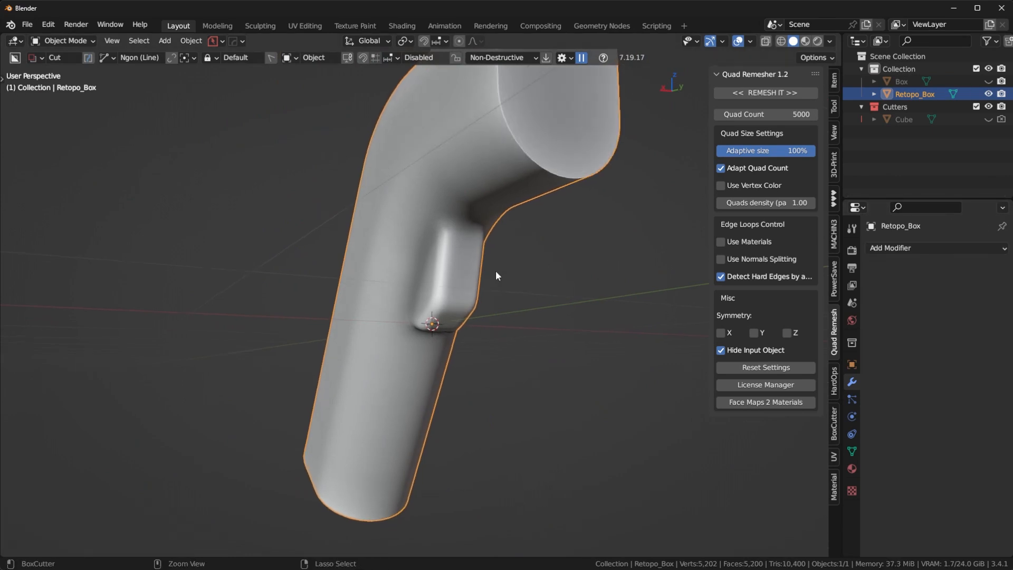
{"action": "middle_click_drag", "start_coordinate": [495, 270], "coordinate": [477, 340]}
{"action": "scroll", "coordinate": [549, 295], "scroll_direction": "down", "scroll_amount": 2}
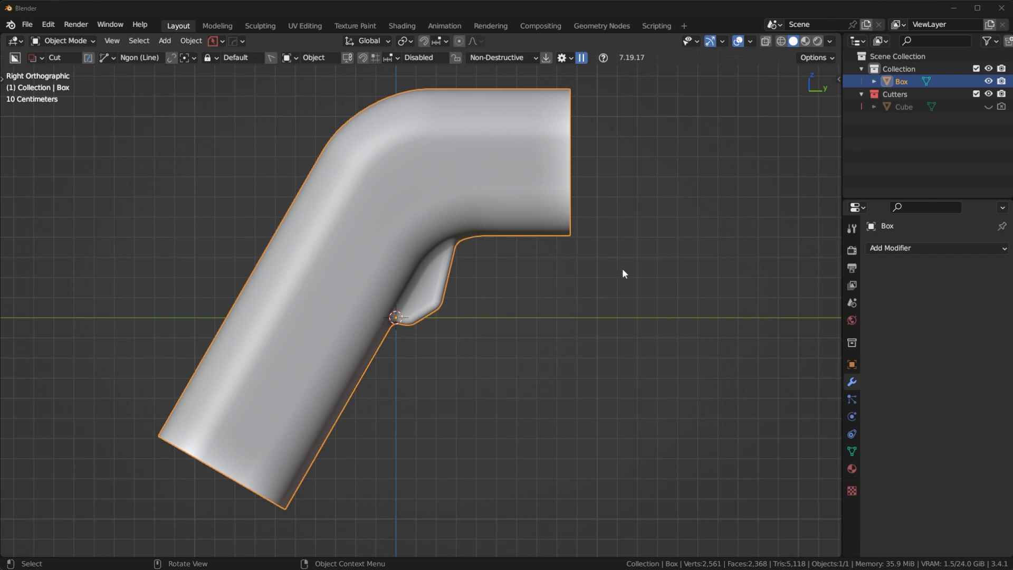
- Slice a thin end cap off the part's horizontal arm with a BoxCutter box drawn from the right view in Slice mode
{"action": "middle_click_drag", "start_coordinate": [622, 268], "coordinate": [597, 264]}
{"action": "key", "text": "d"}
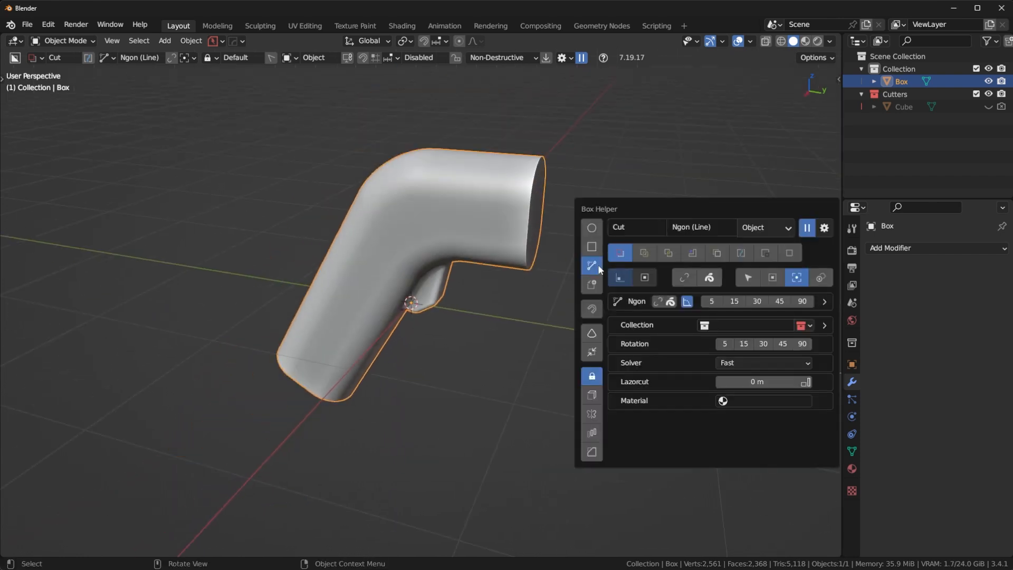
{"action": "left_click", "coordinate": [593, 250]}
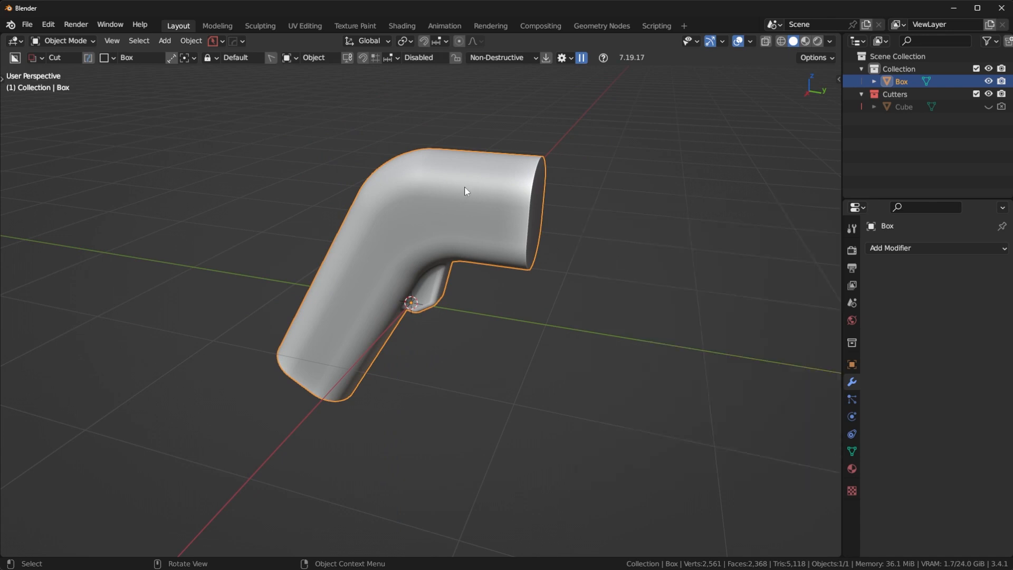
{"action": "key", "text": "KP_3"}
{"action": "left_click_drag", "start_coordinate": [517, 140], "coordinate": [588, 293]}
{"action": "middle_click_drag", "start_coordinate": [692, 249], "coordinate": [637, 264]}
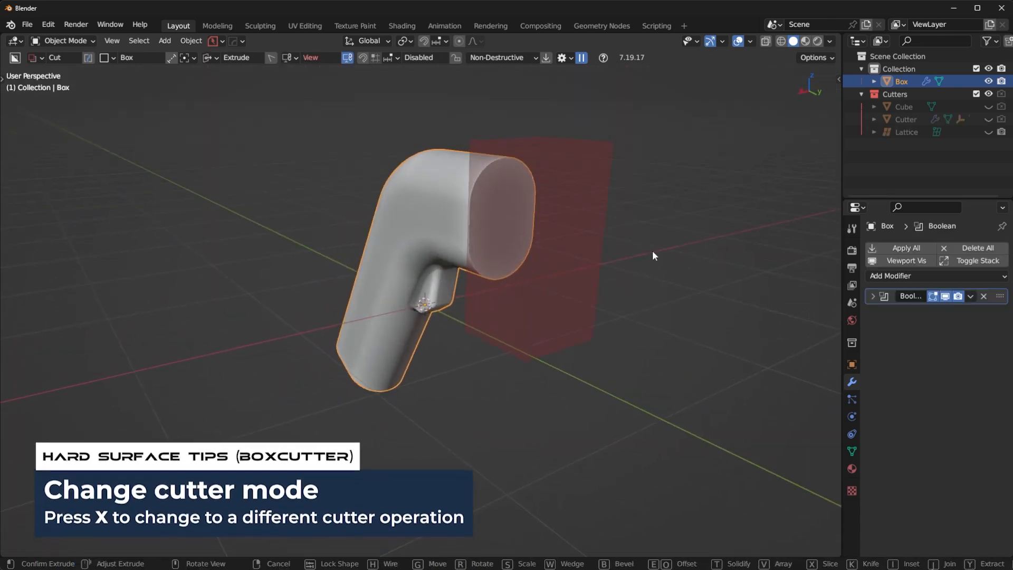
{"action": "key", "text": "x"}
{"action": "left_click", "coordinate": [653, 250]}
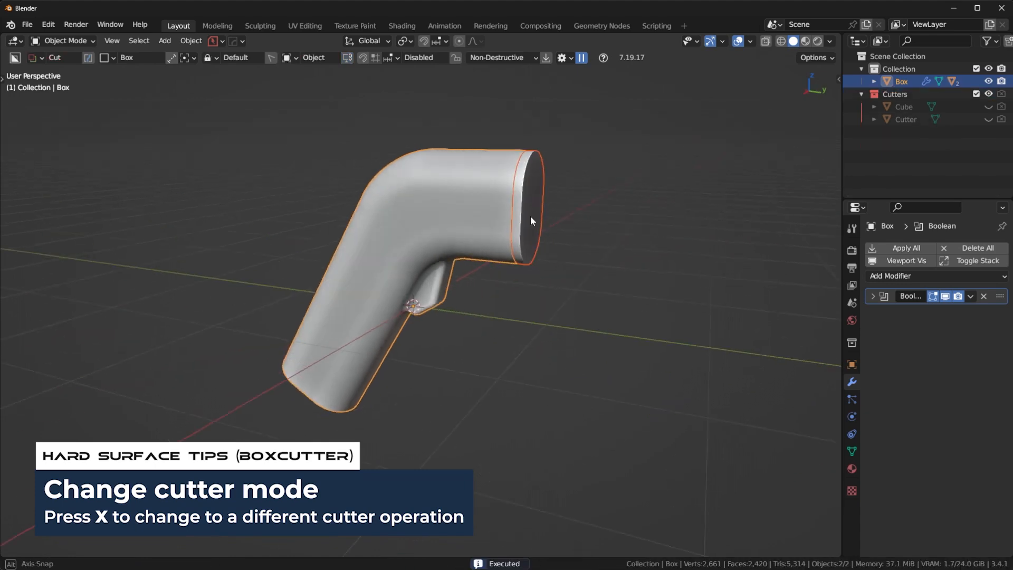
- Add a HardOps bevel to the sliced end cap with 0.0100 width, 3 segments and Harden Normals on
{"action": "key", "text": "alt+a"}
{"action": "middle_click_drag", "start_coordinate": [543, 197], "coordinate": [482, 245], "text": "shift"}
{"action": "scroll", "coordinate": [482, 245], "scroll_direction": "up", "scroll_amount": 4}
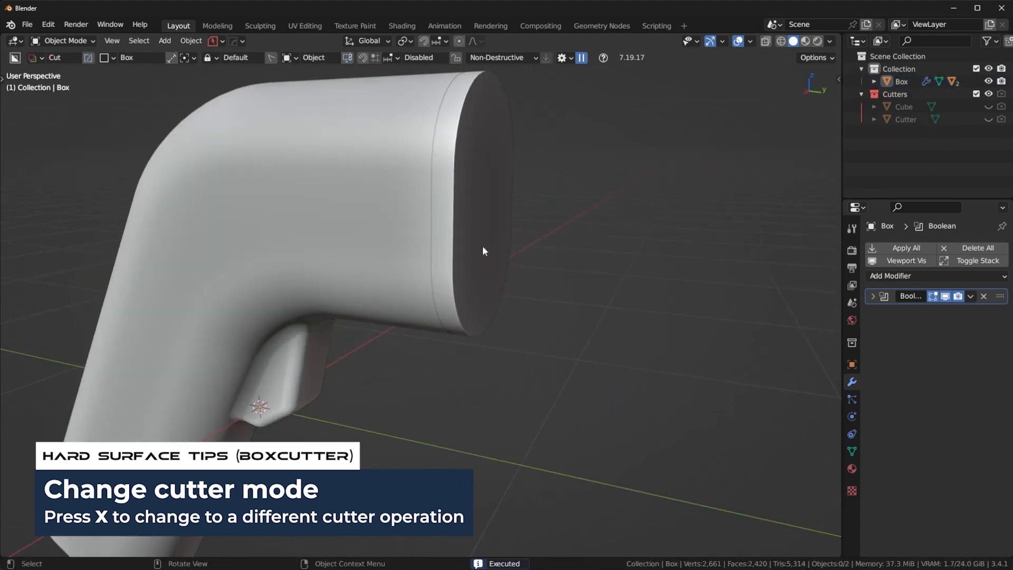
{"action": "left_click", "coordinate": [482, 245]}
{"action": "key", "text": "q"}
{"action": "left_click", "coordinate": [468, 255]}
{"action": "key", "text": "n"}
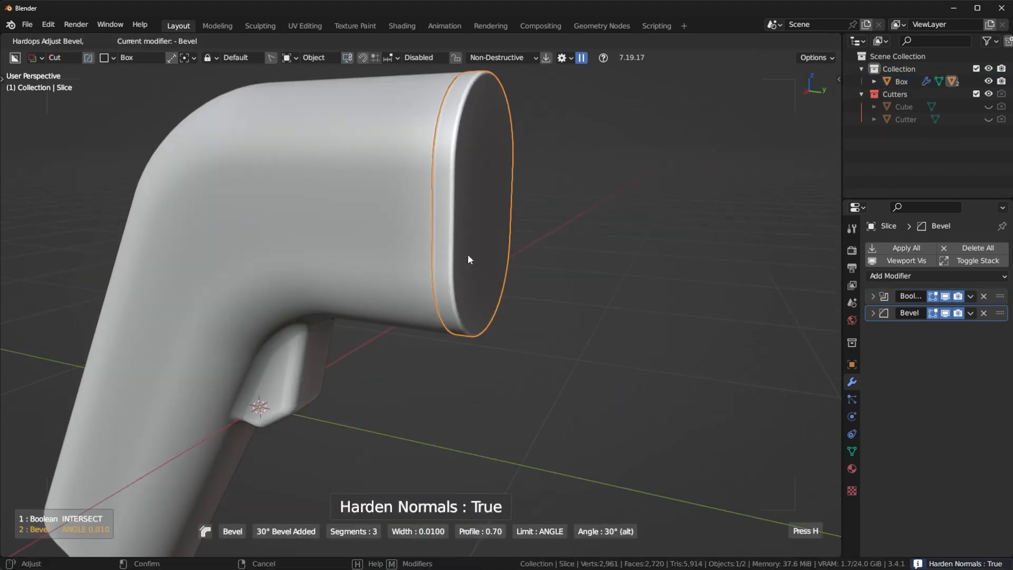
{"action": "left_click", "coordinate": [478, 255]}
{"action": "left_click", "coordinate": [464, 249]}
{"action": "key", "text": "q"}
{"action": "left_click", "coordinate": [543, 226]}
{"action": "key", "text": "n"}
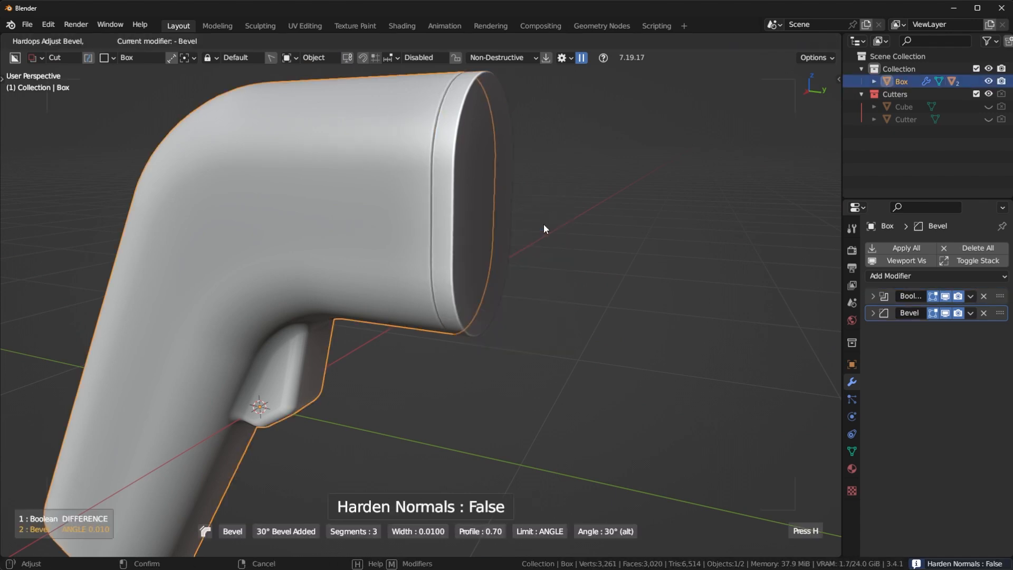
{"action": "right_click", "coordinate": [543, 223]}
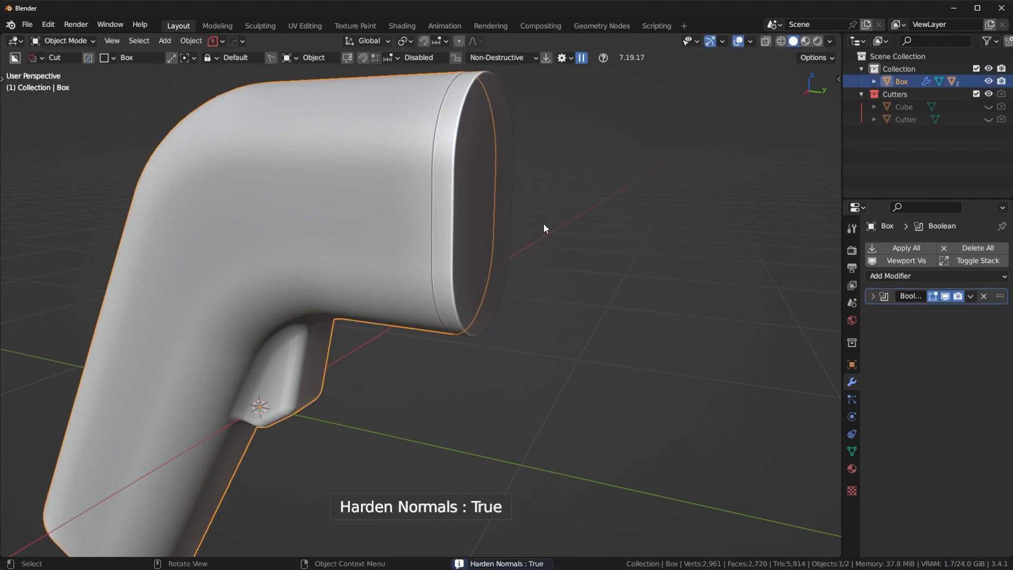
- Apply the main body's Boolean modifier and bevel the edge loop at its cut end with a 0.016 m width and one segment
{"action": "left_click", "coordinate": [970, 296]}
{"action": "left_click", "coordinate": [950, 311]}
{"action": "key", "text": "Tab"}
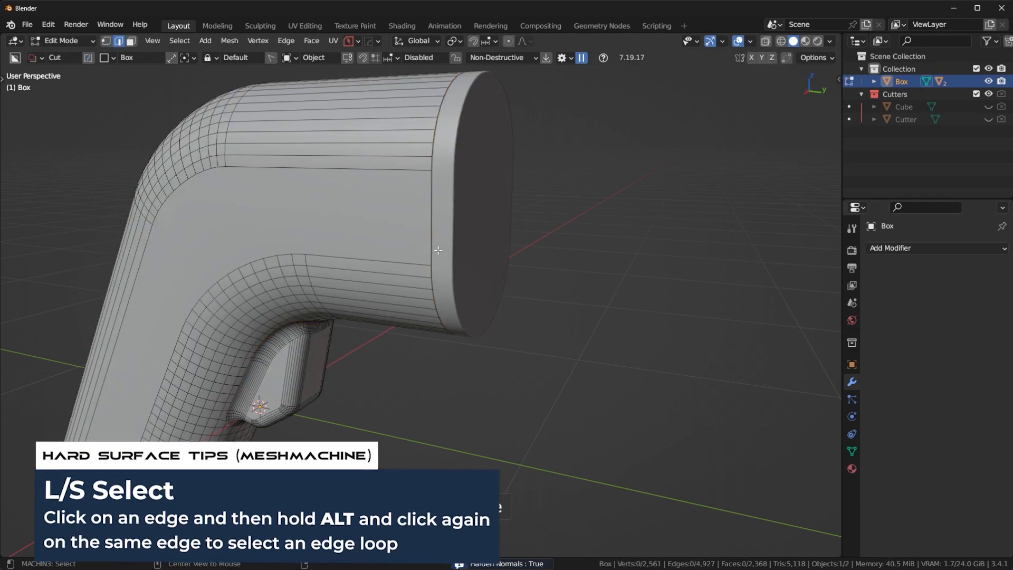
{"action": "left_click", "coordinate": [433, 251]}
{"action": "left_click", "coordinate": [433, 250], "text": "alt"}
{"action": "key", "text": "ctrl+b"}
{"action": "scroll", "coordinate": [587, 267], "scroll_direction": "down", "scroll_amount": 6}
{"action": "left_click", "coordinate": [586, 267]}
{"action": "key", "text": "Tab"}
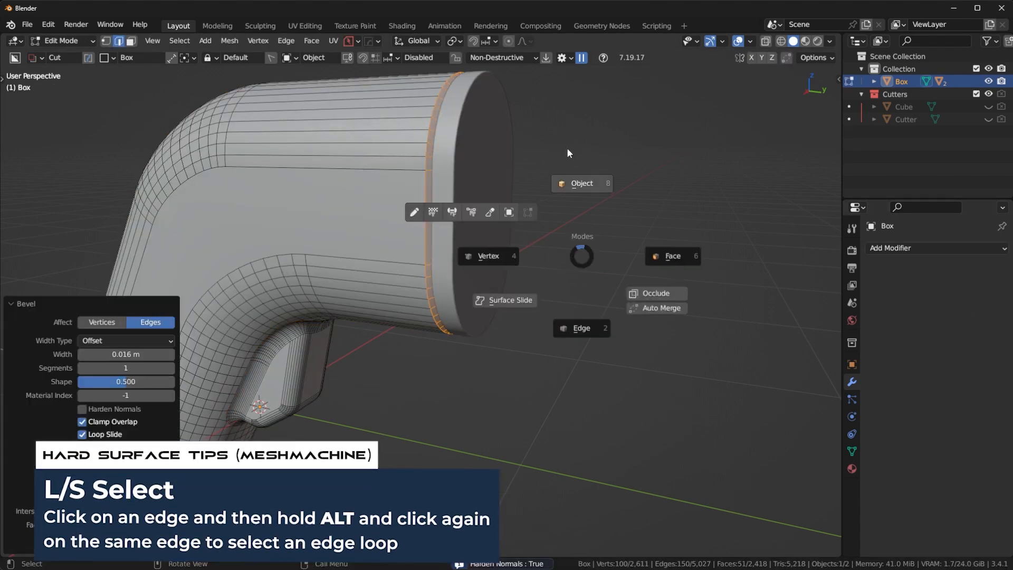
{"action": "left_click", "coordinate": [566, 148]}
- Bevel the border of the end cap's outer face in edit mode to soften its front rim
{"action": "scroll", "coordinate": [512, 241], "scroll_direction": "down", "scroll_amount": 5}
{"action": "scroll", "coordinate": [511, 243], "scroll_direction": "up", "scroll_amount": 1}
{"action": "middle_click_drag", "start_coordinate": [511, 244], "coordinate": [547, 243]}
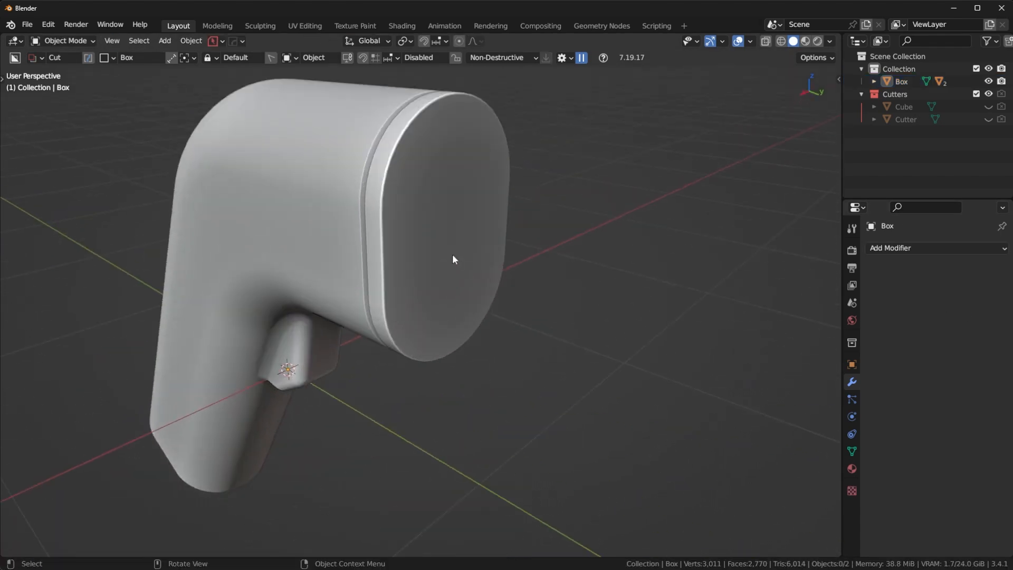
{"action": "left_click", "coordinate": [452, 258]}
{"action": "key", "text": "Tab"}
{"action": "left_click", "coordinate": [459, 235]}
{"action": "key", "text": "ctrl+b"}
{"action": "left_click", "coordinate": [536, 259]}
{"action": "key", "text": "Tab"}
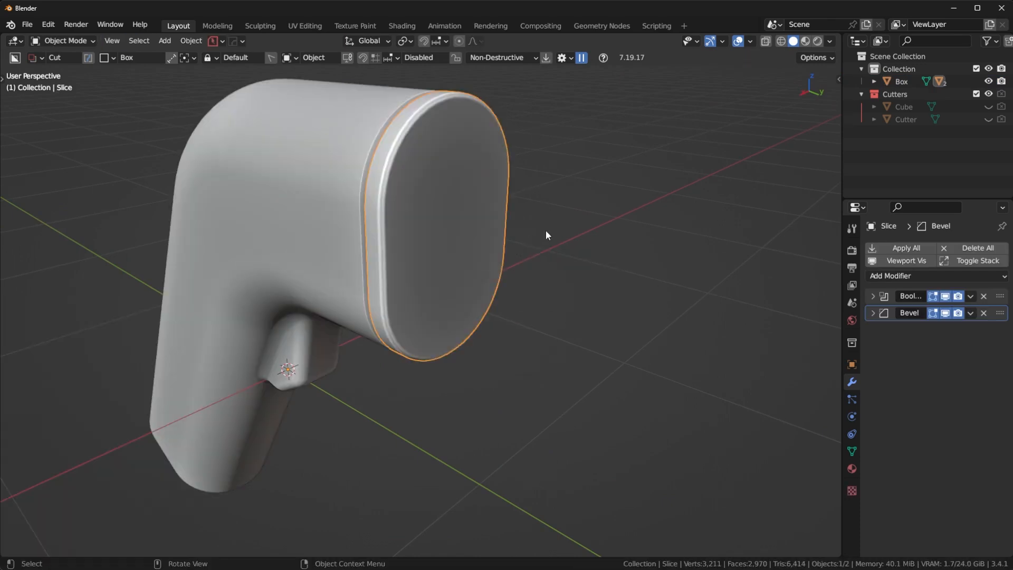
{"action": "scroll", "coordinate": [545, 232], "scroll_direction": "down", "scroll_amount": 4}
{"action": "key", "text": "alt+a"}
{"action": "scroll", "coordinate": [488, 253], "scroll_direction": "up", "scroll_amount": 2}
{"action": "mouse_move", "coordinate": [488, 254]}
{"action": "middle_mouse_down"}
{"action": "mouse_move", "coordinate": [558, 232]}
{"action": "mouse_move", "coordinate": [476, 264]}
{"action": "middle_mouse_up"}
{"action": "scroll", "coordinate": [554, 234], "scroll_direction": "down", "scroll_amount": 3}
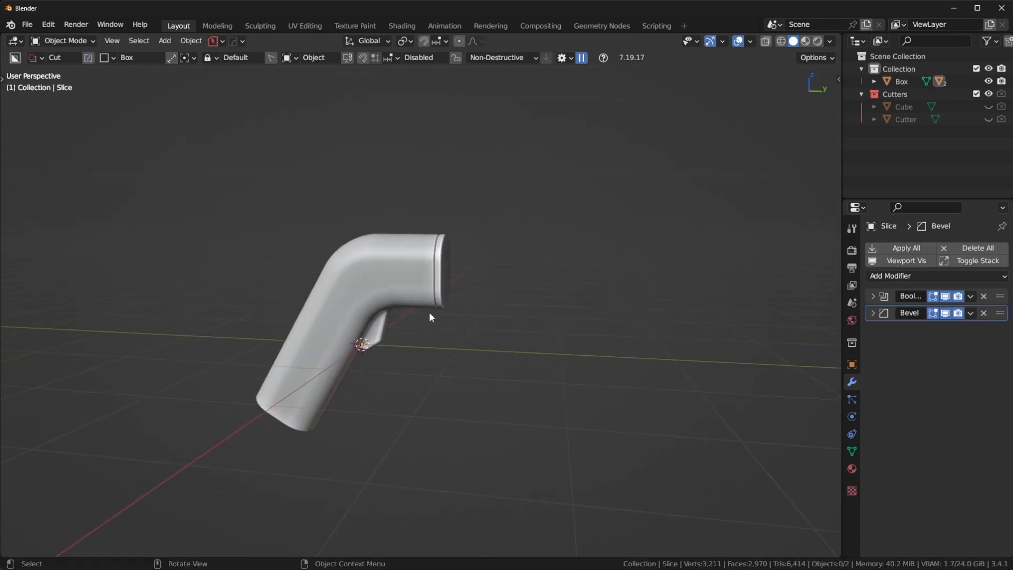
{"action": "scroll", "coordinate": [447, 282], "scroll_direction": "up", "scroll_amount": 3}
{"action": "left_click", "coordinate": [457, 282]}
{"action": "key", "text": "s"}
{"action": "right_click", "coordinate": [574, 292]}
- Deselect the end cap and view the whole part from the right in orthographic projection
{"action": "scroll", "coordinate": [575, 292], "scroll_direction": "down", "scroll_amount": 3}
{"action": "key", "text": "alt+a"}
{"action": "key", "text": "KP_3"}
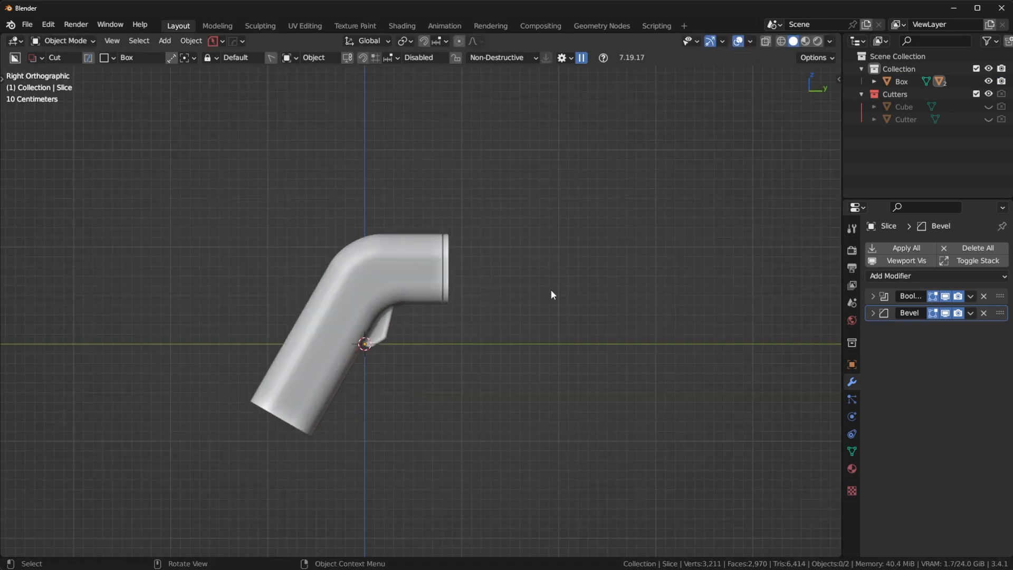